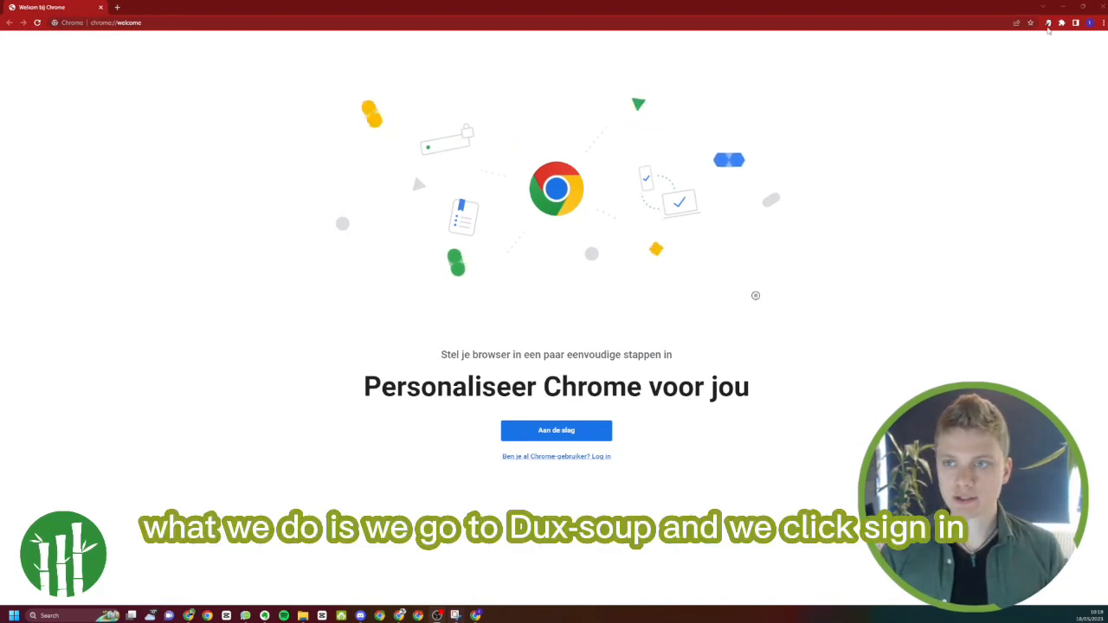
# Sign in to Dux-Soup from its browser extension with the existing Google account and dismiss the welcome tour
pyautogui.click(1047, 24)
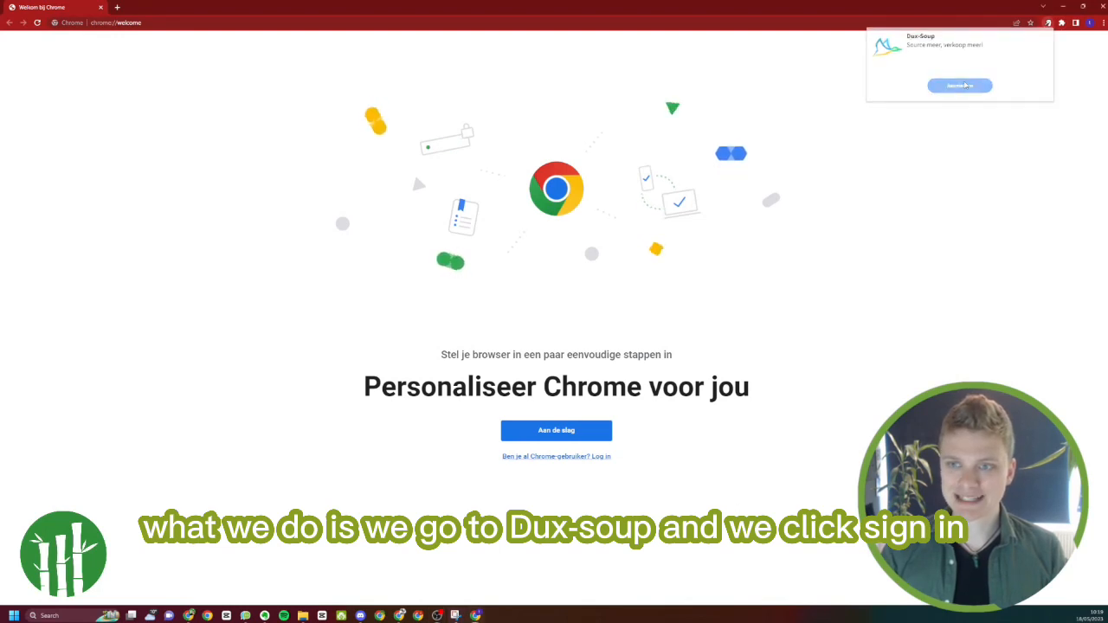
pyautogui.click(963, 85)
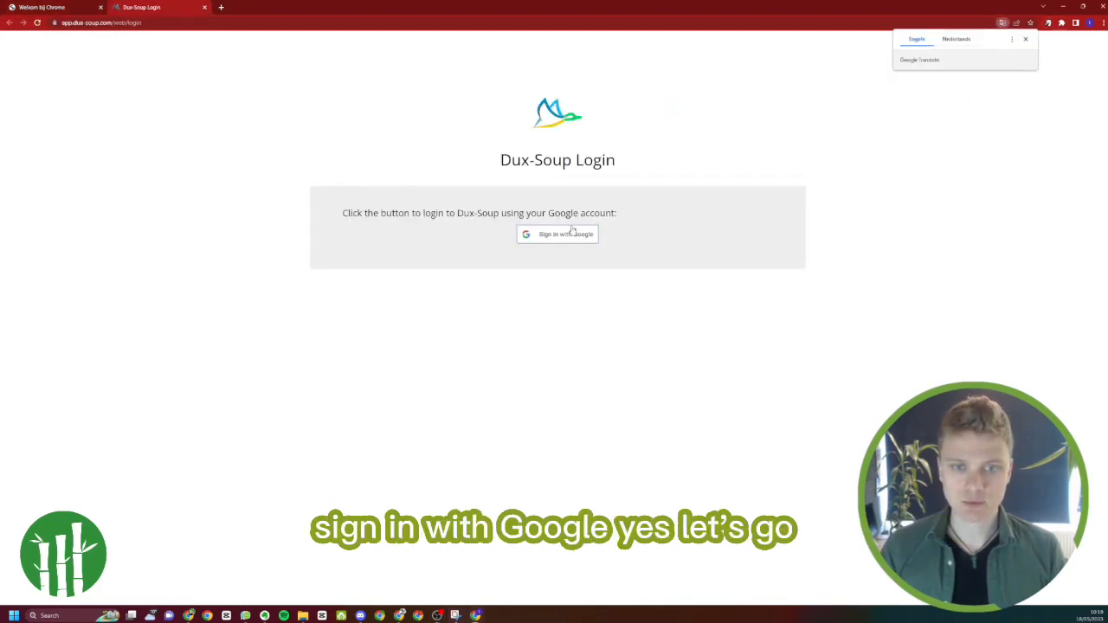
pyautogui.click(571, 232)
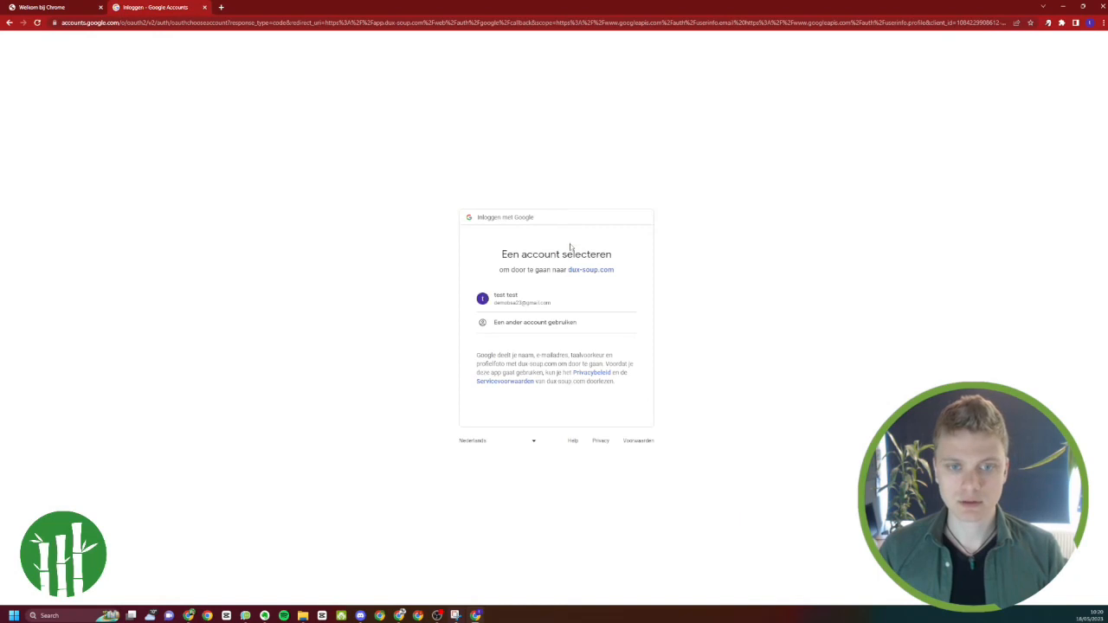
pyautogui.click(551, 295)
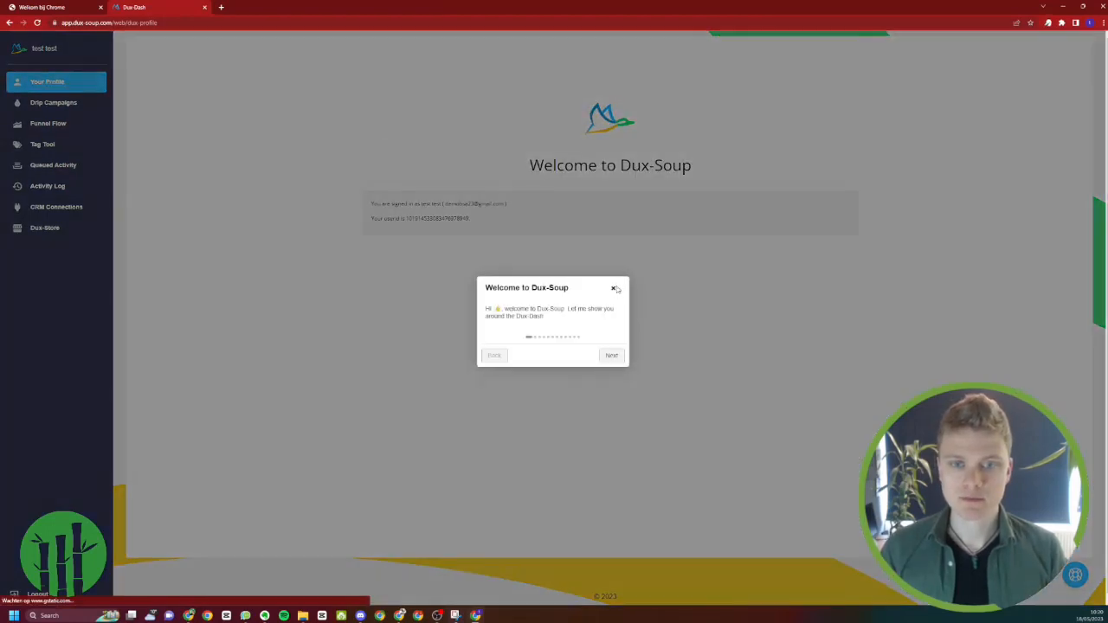
pyautogui.click(613, 288)
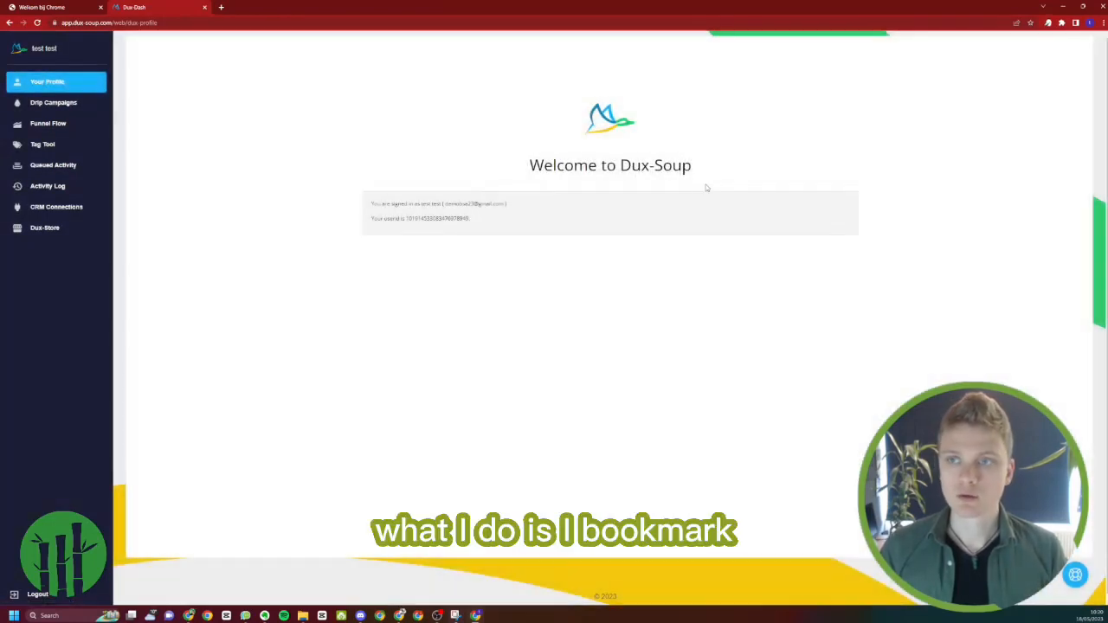
# Bookmark the Dux-Dash page, turn on browser synchronization for the account, and dismiss the welcome tour
pyautogui.click(1030, 23)
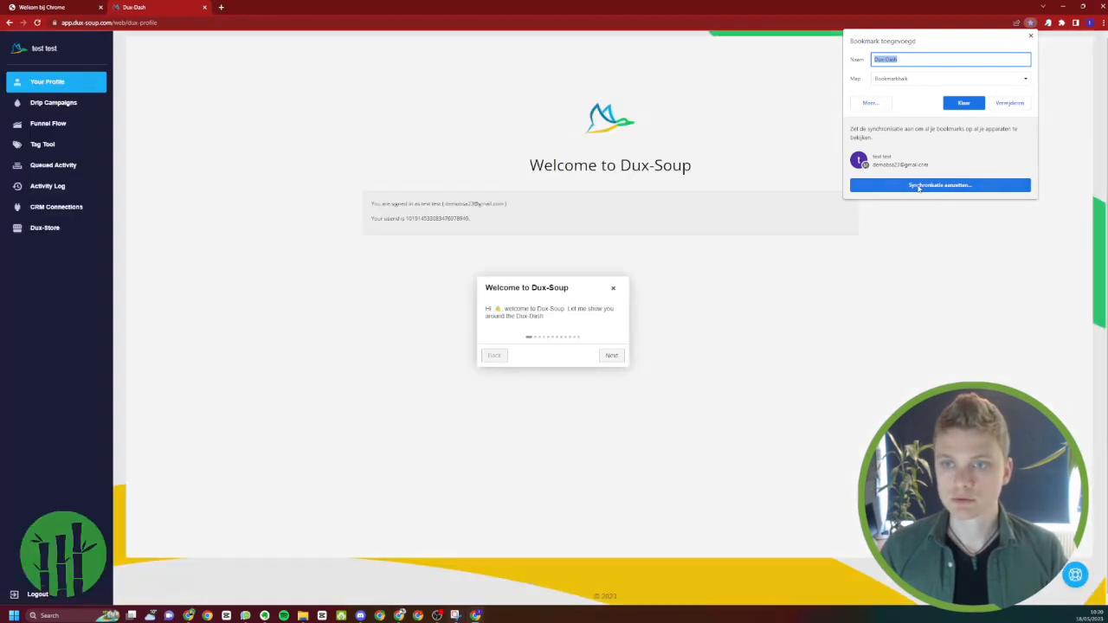
pyautogui.click(919, 185)
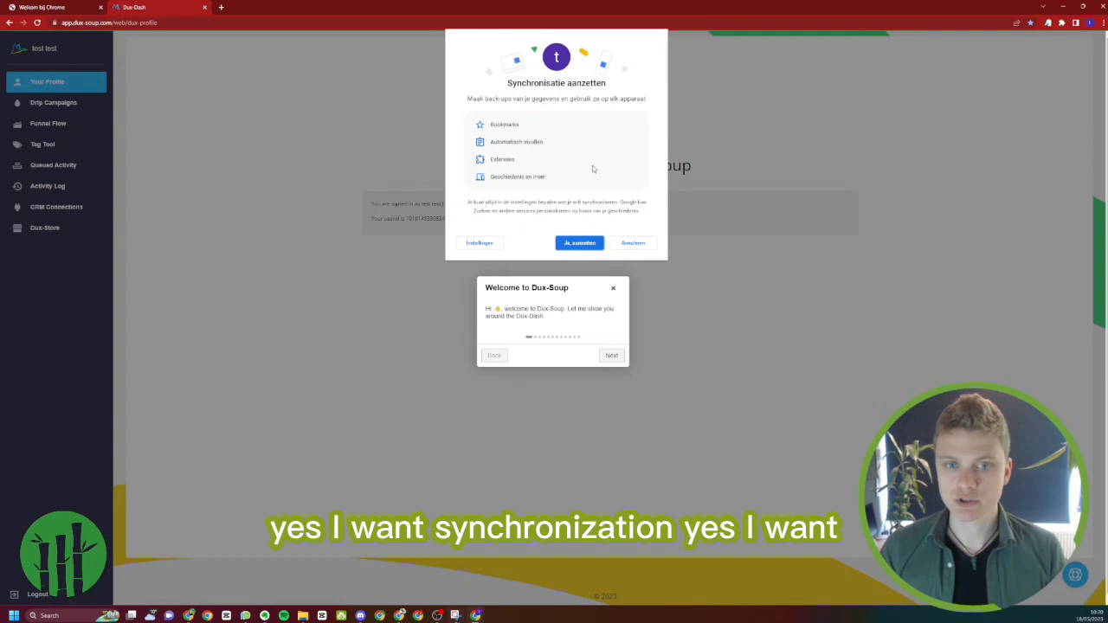
pyautogui.click(582, 244)
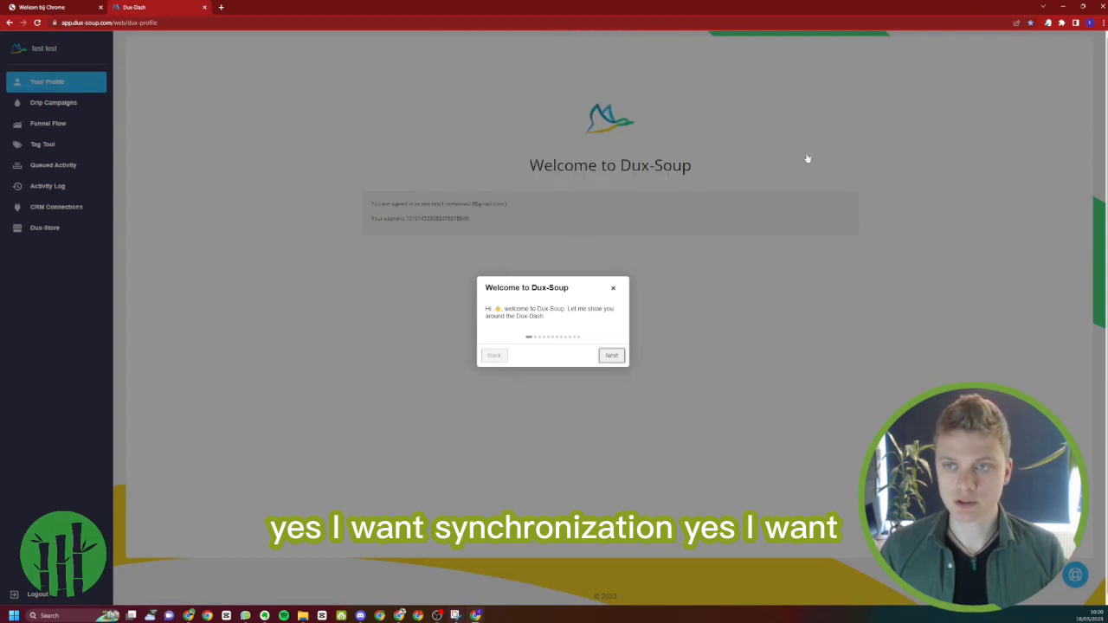
pyautogui.click(614, 290)
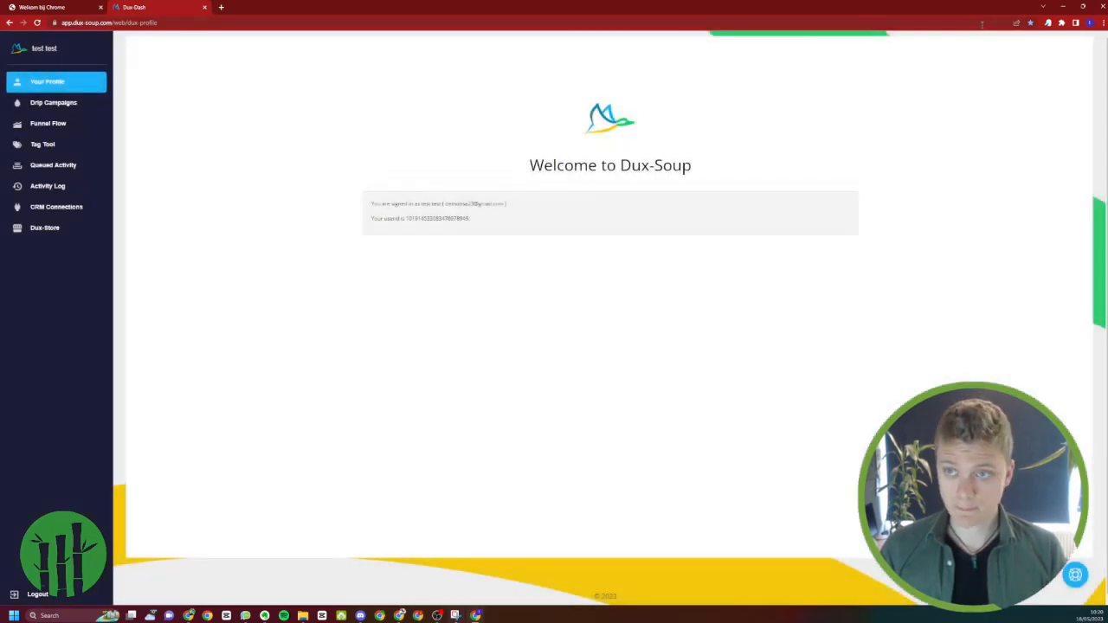
pyautogui.click(1030, 26)
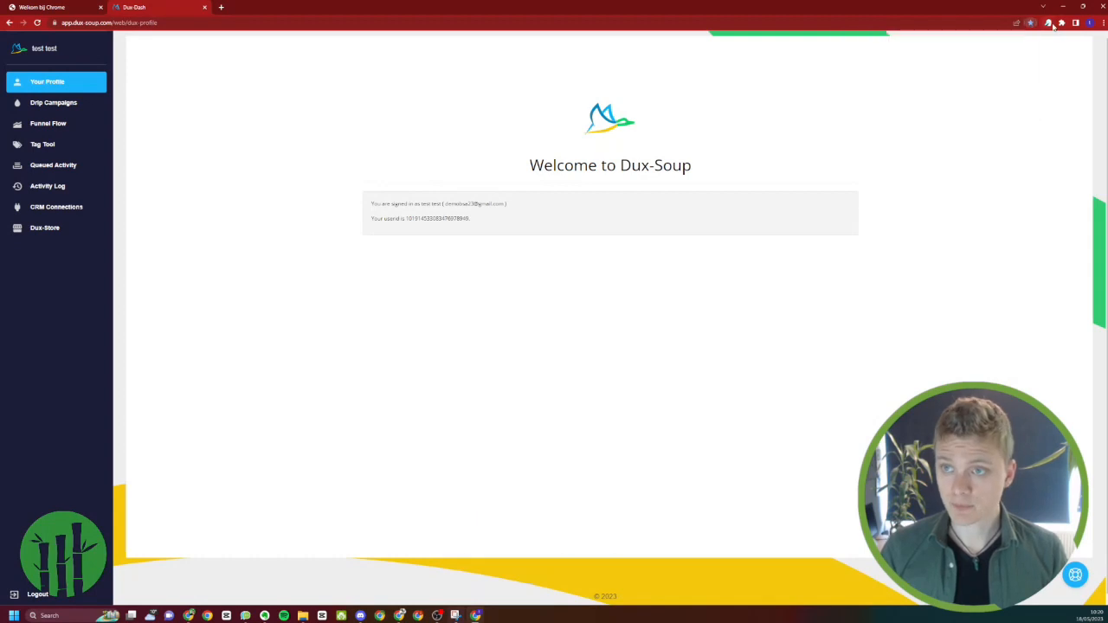
# Show the browser's bookmarks bar
pyautogui.click(1100, 24)
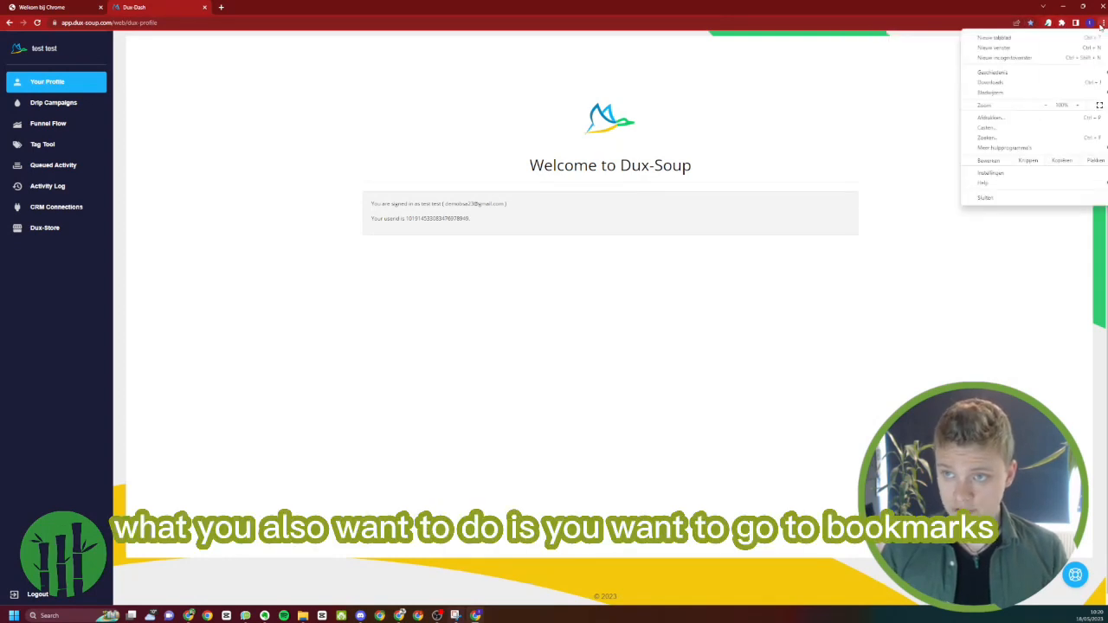
pyautogui.moveTo(1039, 95)
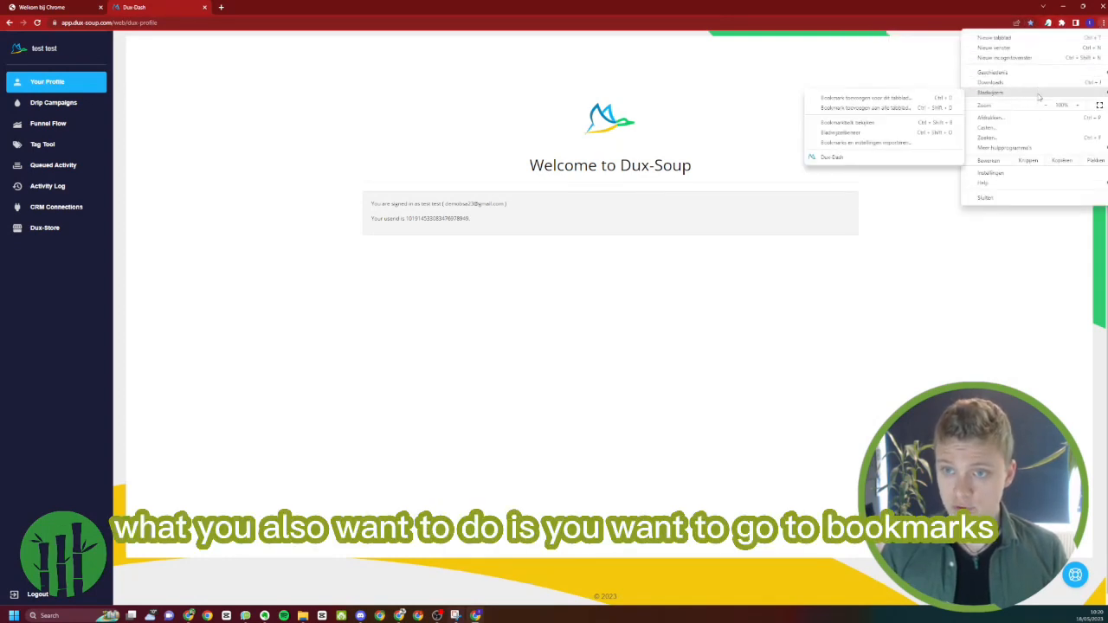
pyautogui.click(901, 127)
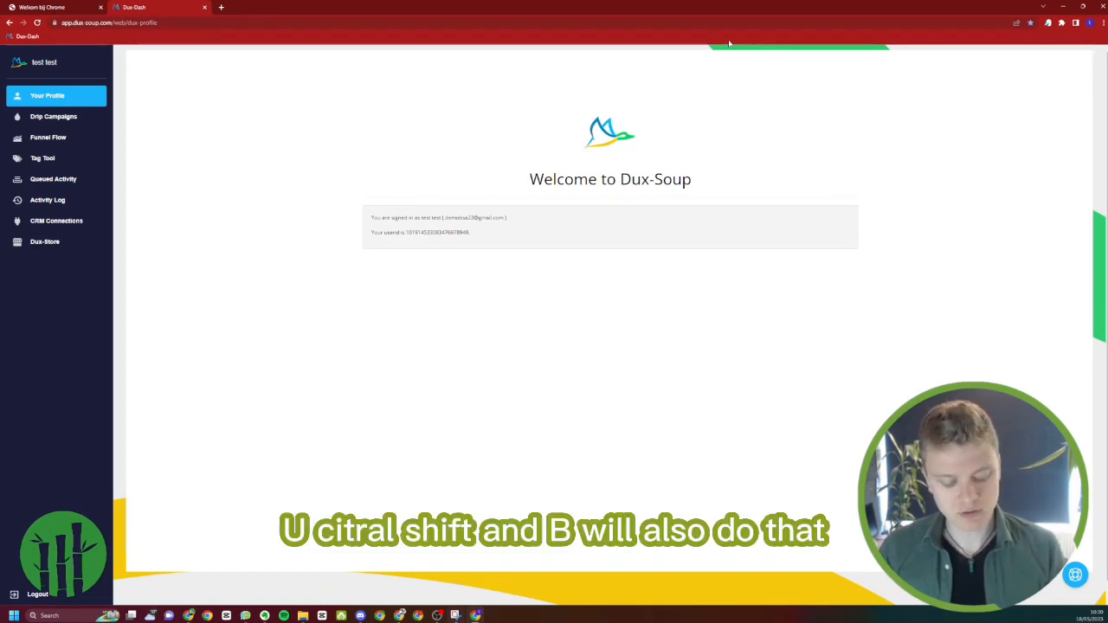
# Toggle the bookmarks bar off and on again, leaving it shown
pyautogui.hotkey('ctrl', 'shift', 'b')
pyautogui.hotkey('ctrl', 'shift', 'b')
pyautogui.hotkey('ctrl', 'shift', 'b')
pyautogui.hotkey('ctrl', 'shift', 'b')
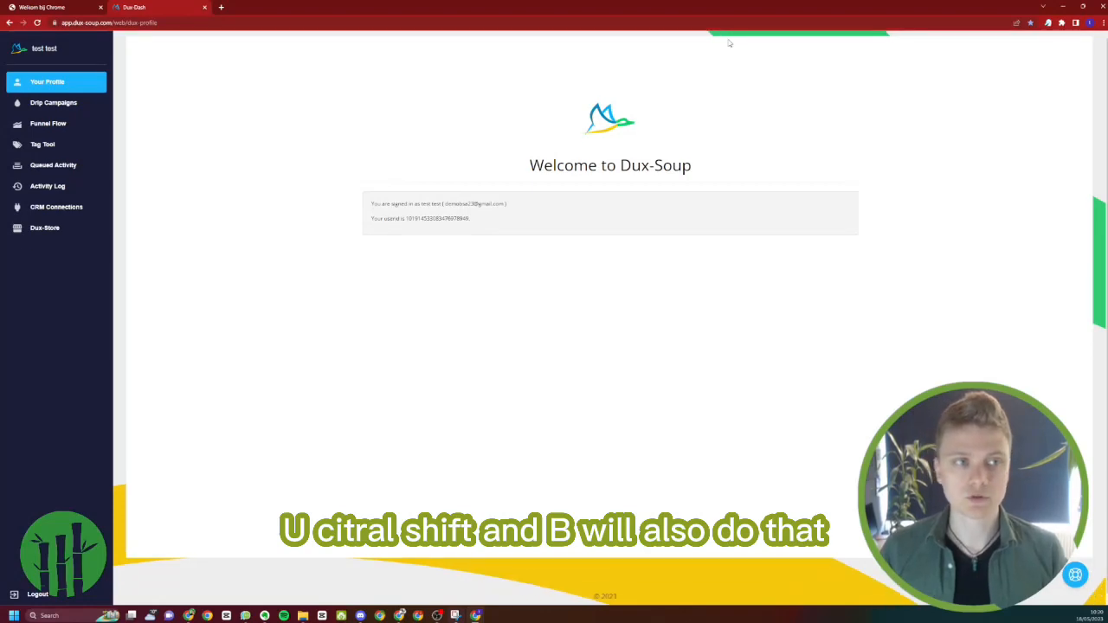
pyautogui.hotkey('ctrl', 'shift', 'b')
pyautogui.hotkey('ctrl', 'shift', 'b')
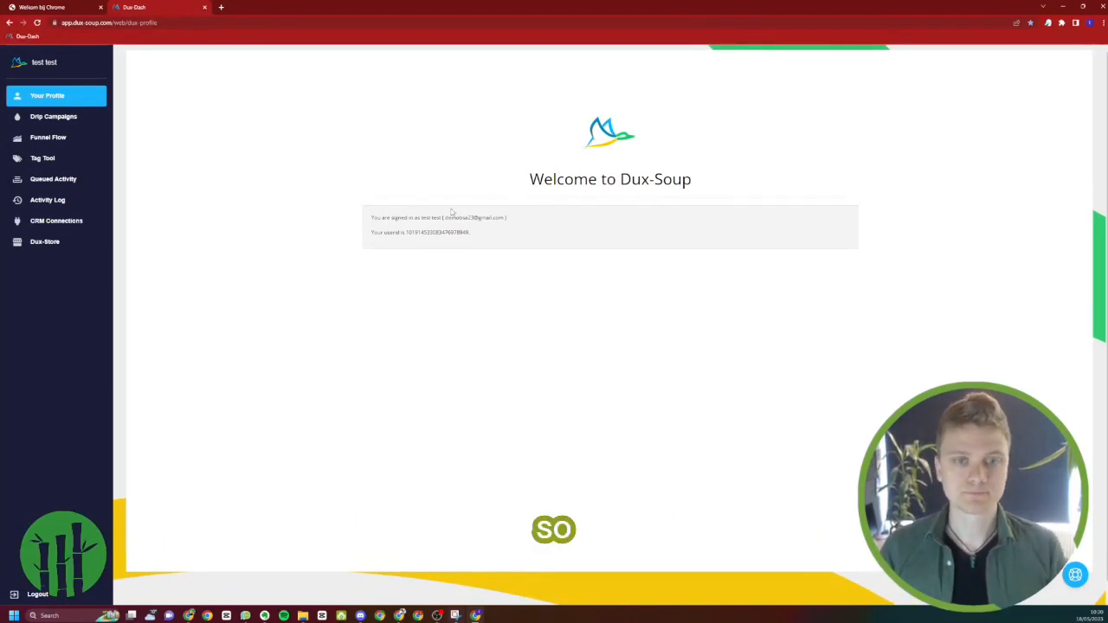
# Open the Drip Campaigns page of Dux-Soup with the page enlarged for readability
pyautogui.hotkey('ctrl', '+')
pyautogui.hotkey('ctrl', '+')
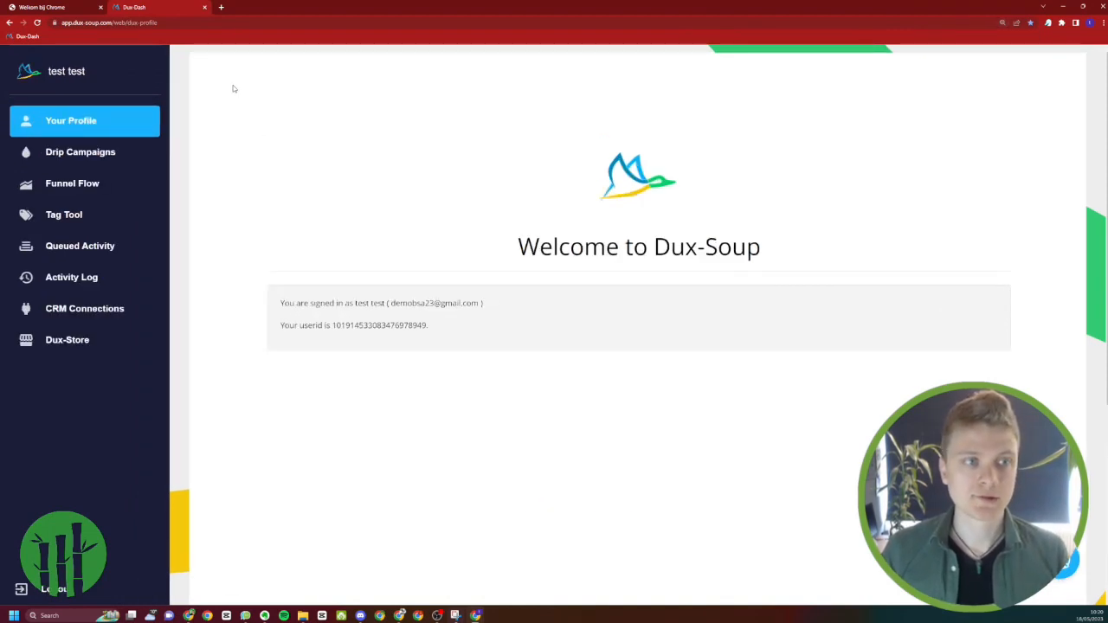
pyautogui.click(131, 154)
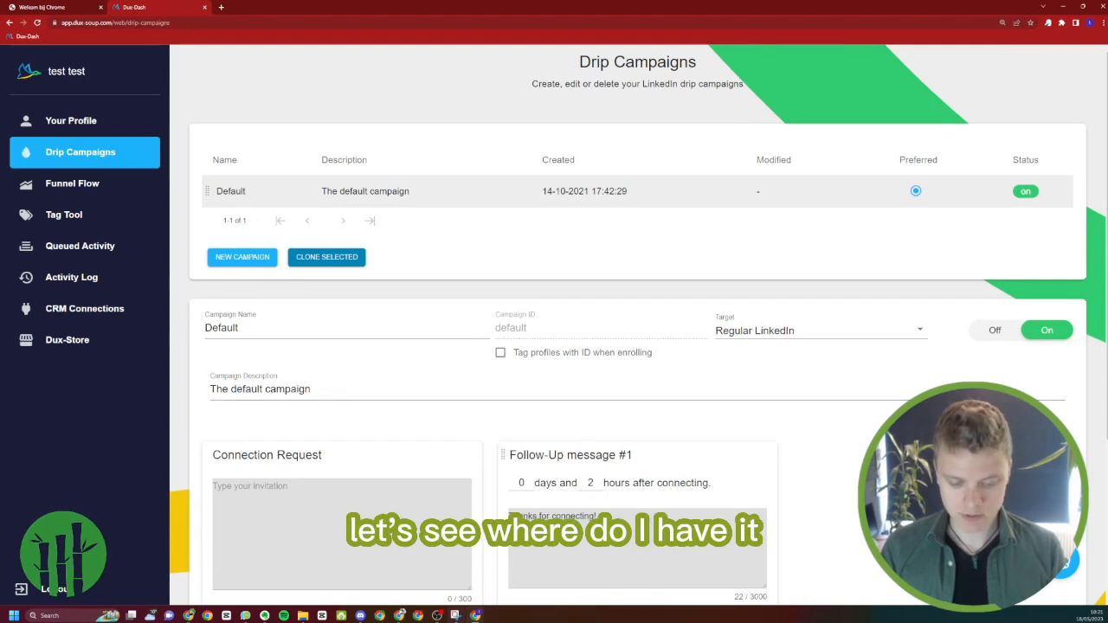
# Copy the Funnel 1 connection request from the Message Funnel Templates document into the Default campaign's Connection Request message
pyautogui.hotkey('alt', 'Tab')
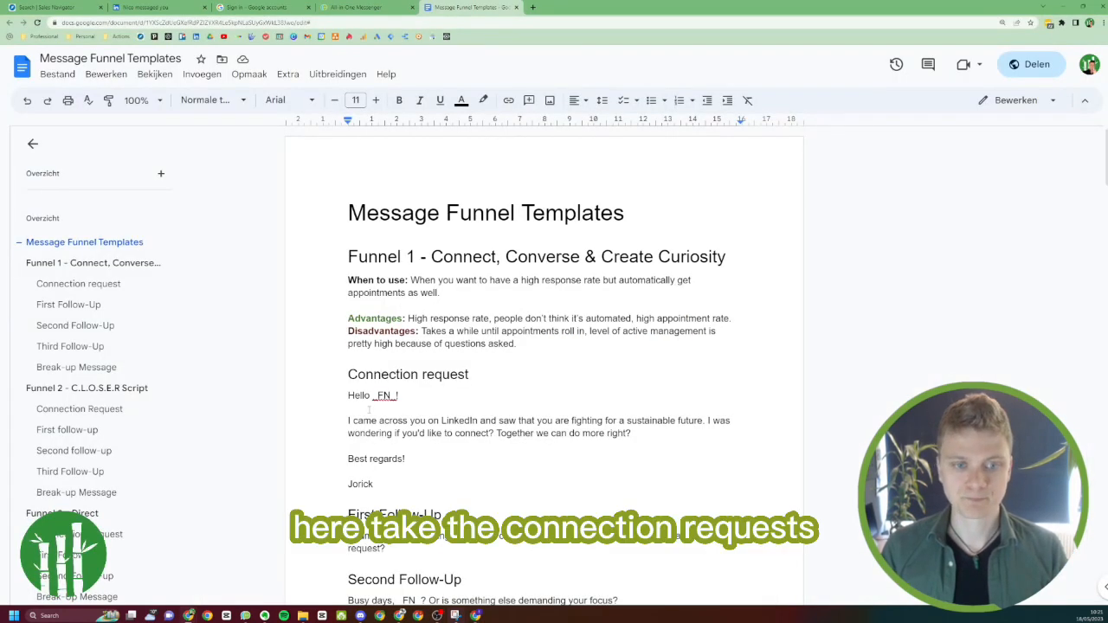
pyautogui.moveTo(347, 395); pyautogui.dragTo(394, 487)
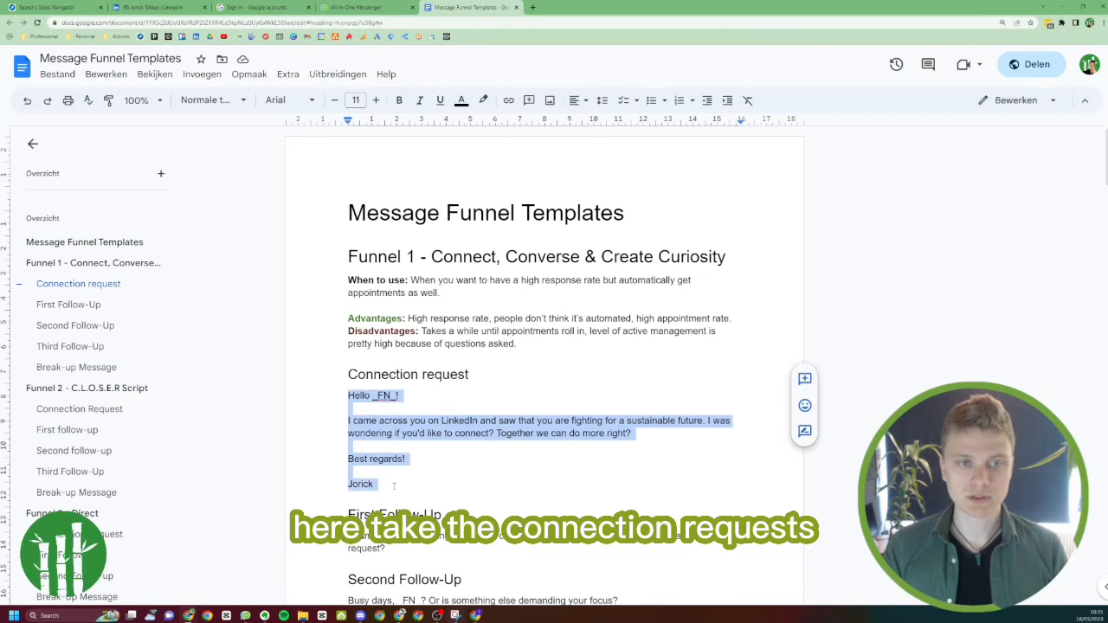
pyautogui.hotkey('alt', 'Tab')
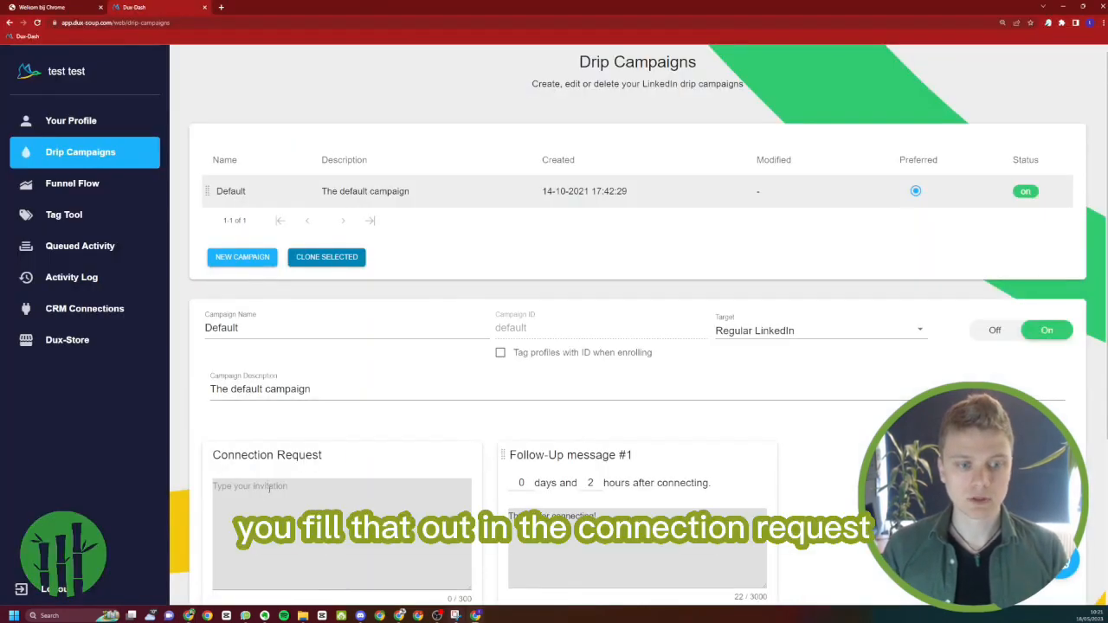
pyautogui.click(270, 488)
pyautogui.hotkey('ctrl', 'v')
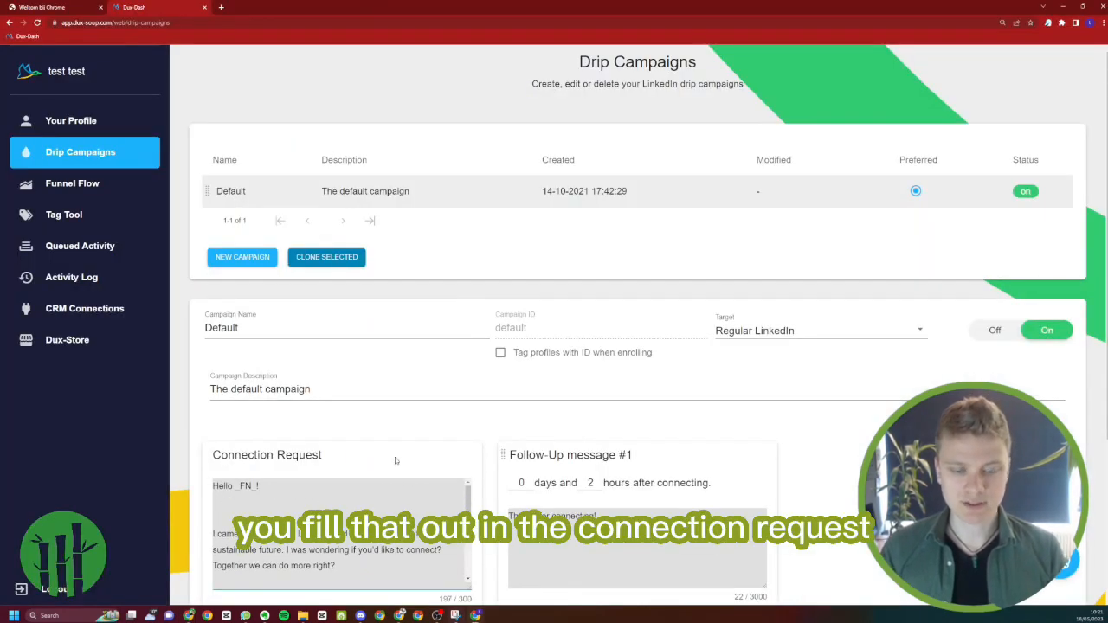
# Fix the spacing in the Connection Request message, leaving one blank line after the greeting and one between "Best regards!" and the signature
pyautogui.scroll(-2, 395, 461)
pyautogui.click(308, 379)
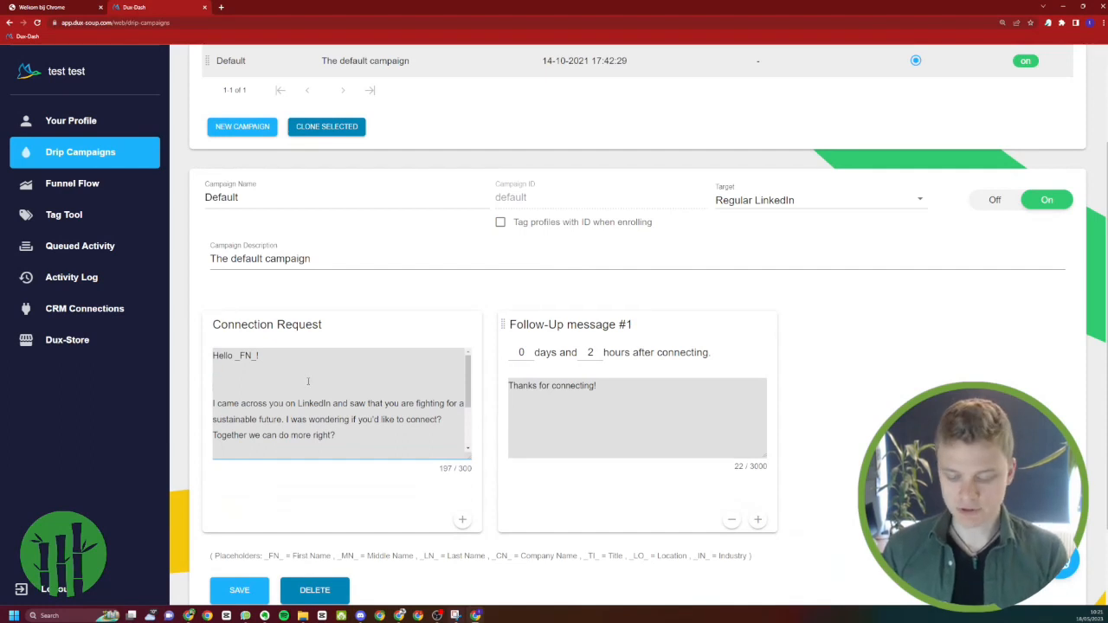
pyautogui.press('BackSpace')
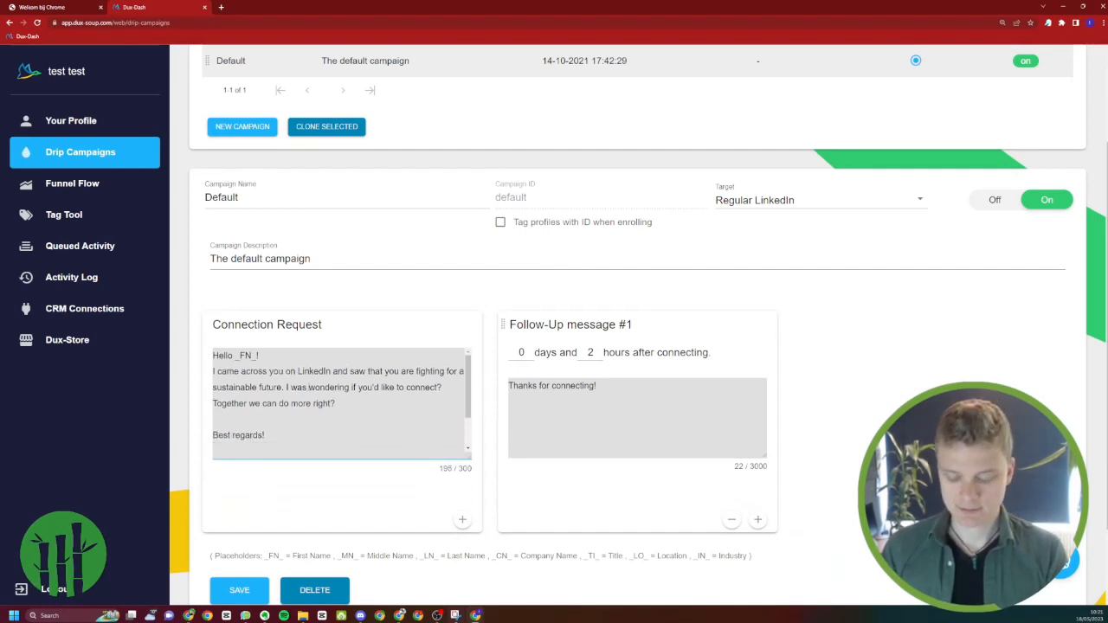
pyautogui.press('Return')
pyautogui.scroll(-1, 292, 410)
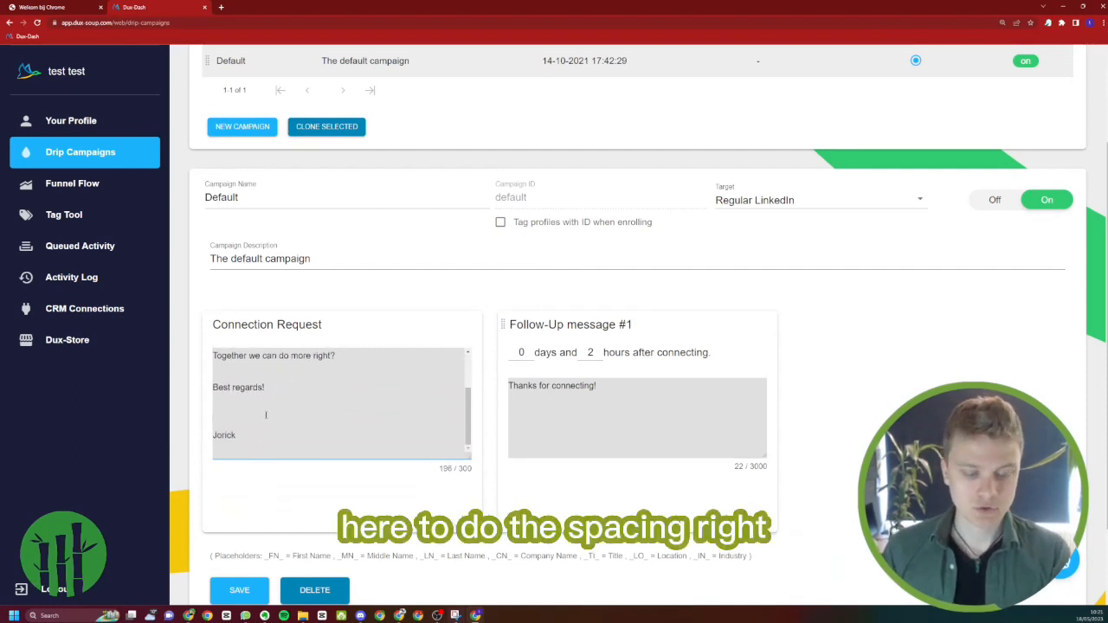
pyautogui.click(266, 414)
pyautogui.press('BackSpace')
pyautogui.press('BackSpace')
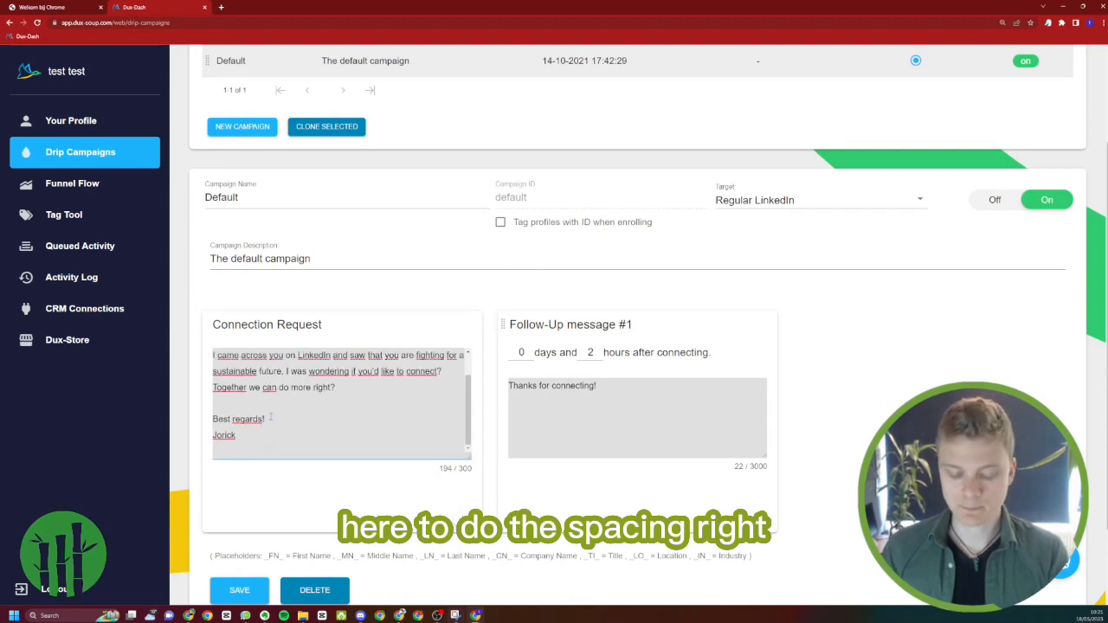
pyautogui.press('Return')
pyautogui.scroll(1, 275, 416)
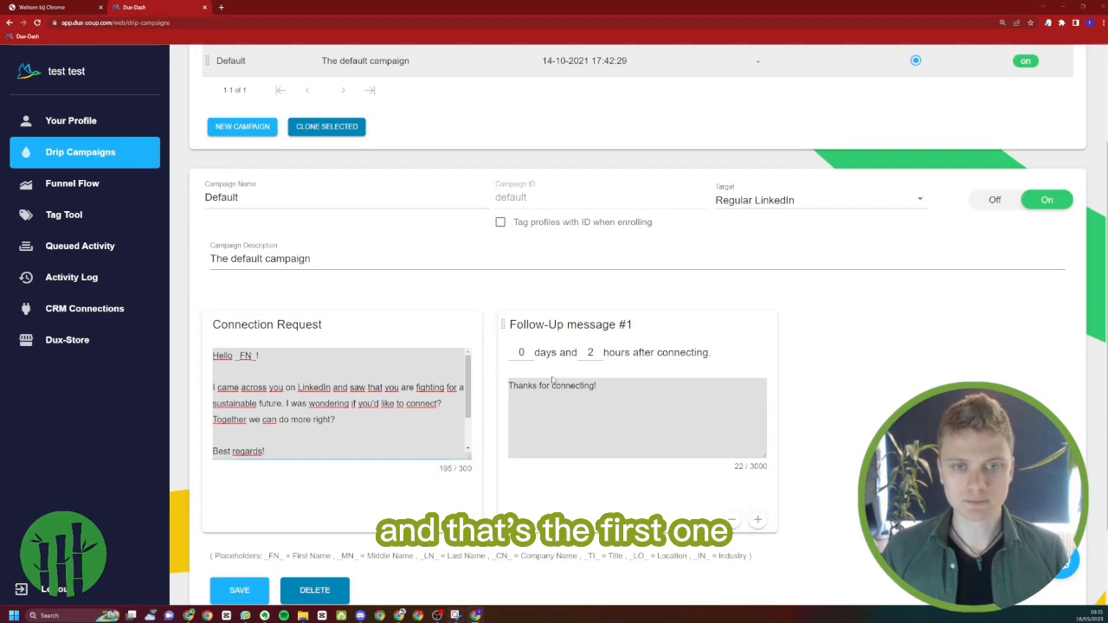
# Replace the text of Follow-Up message #1 with the First Follow-Up text of Funnel 1 from the Message Funnel Templates document
pyautogui.hotkey('alt', 'Tab')
pyautogui.scroll(-3, 518, 245)
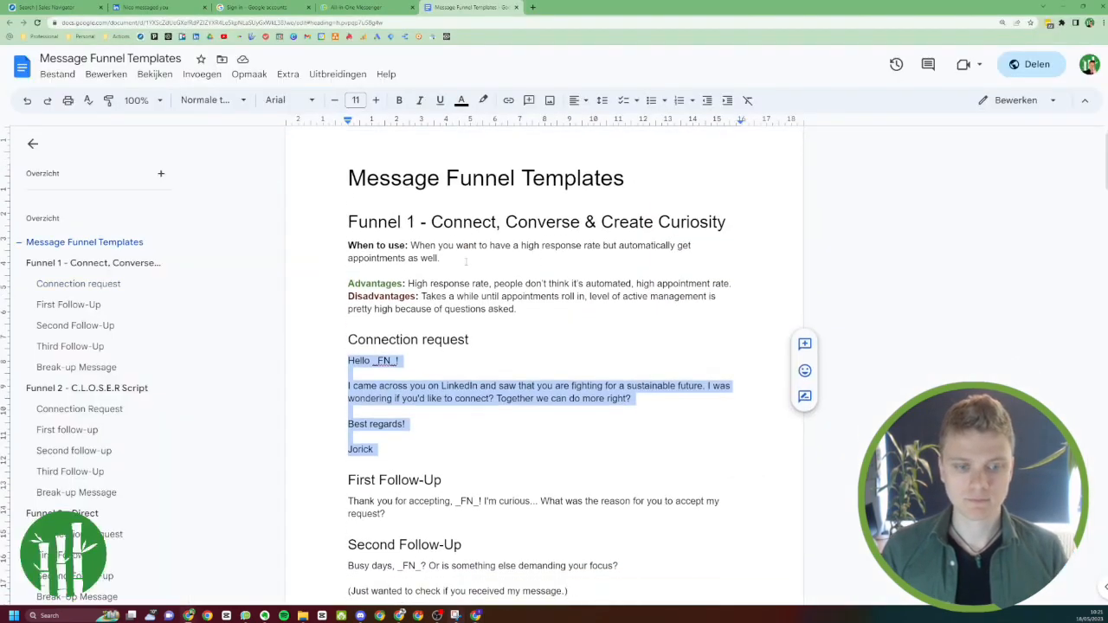
pyautogui.tripleClick(402, 411)
pyautogui.hotkey('ctrl', 'c')
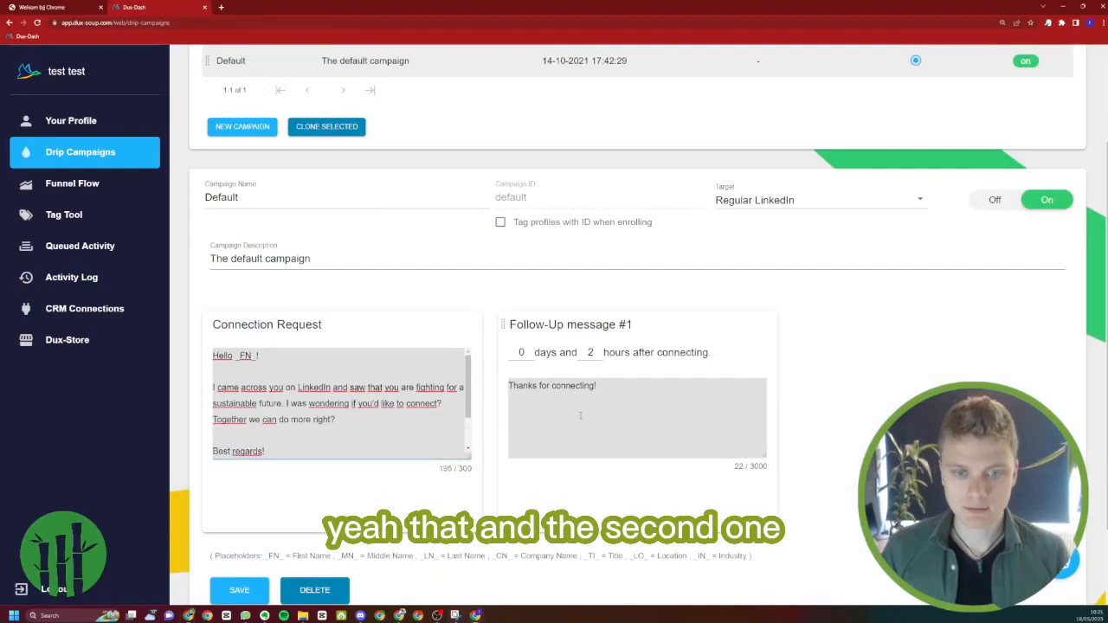
pyautogui.click(581, 413)
pyautogui.hotkey('ctrl', 'a')
pyautogui.hotkey('ctrl', 'v')
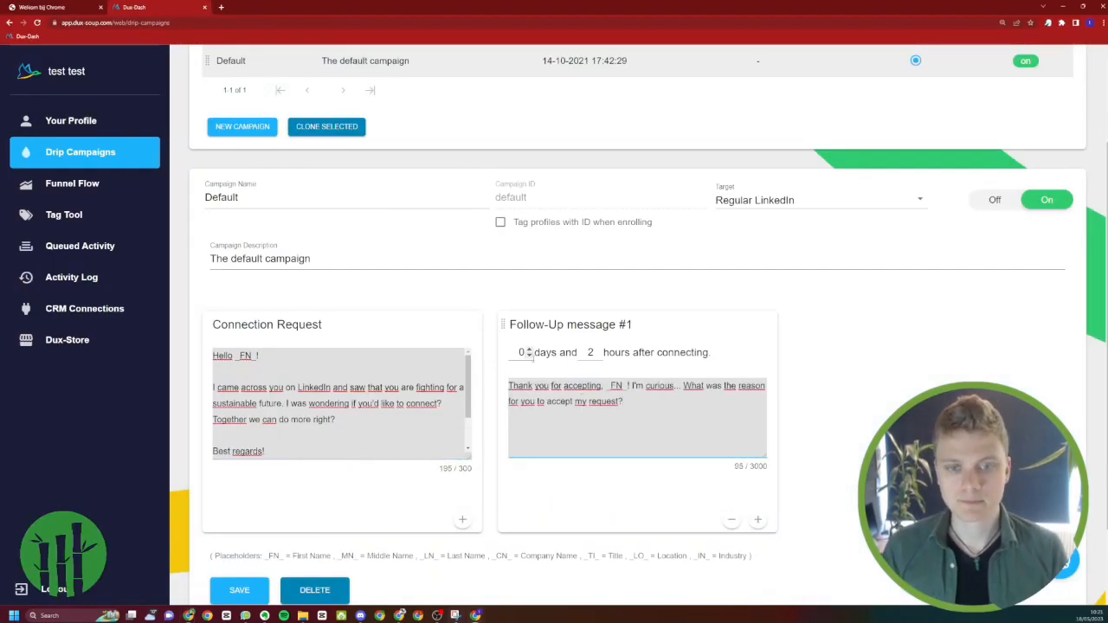
# Try a 4-hour delay after connecting for Follow-Up message #1, then return it to 2 hours
pyautogui.click(596, 350)
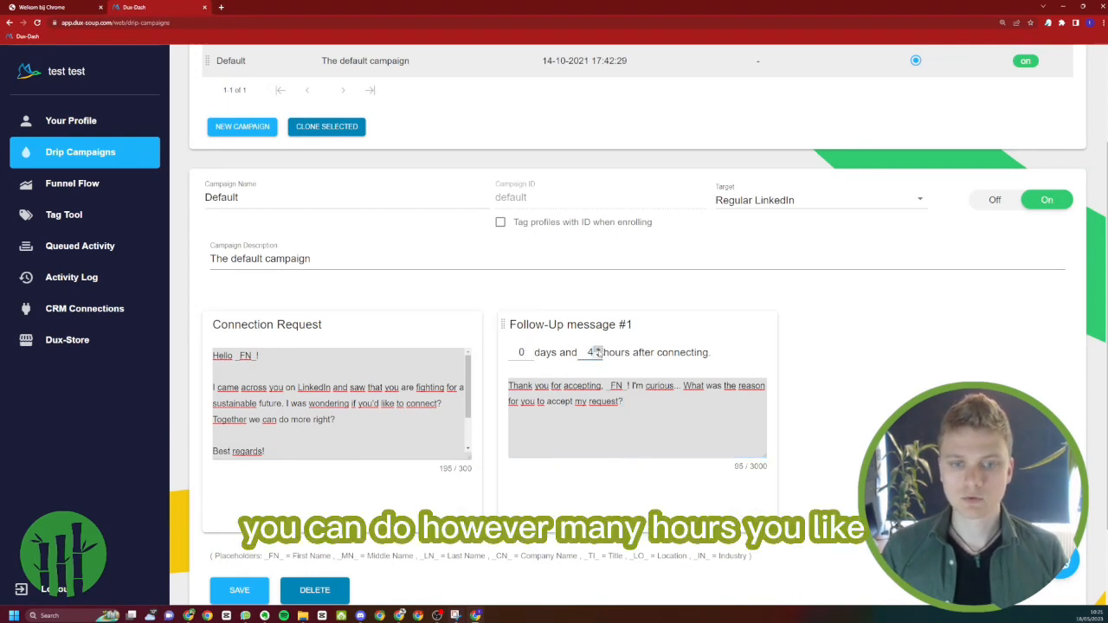
pyautogui.click(597, 349)
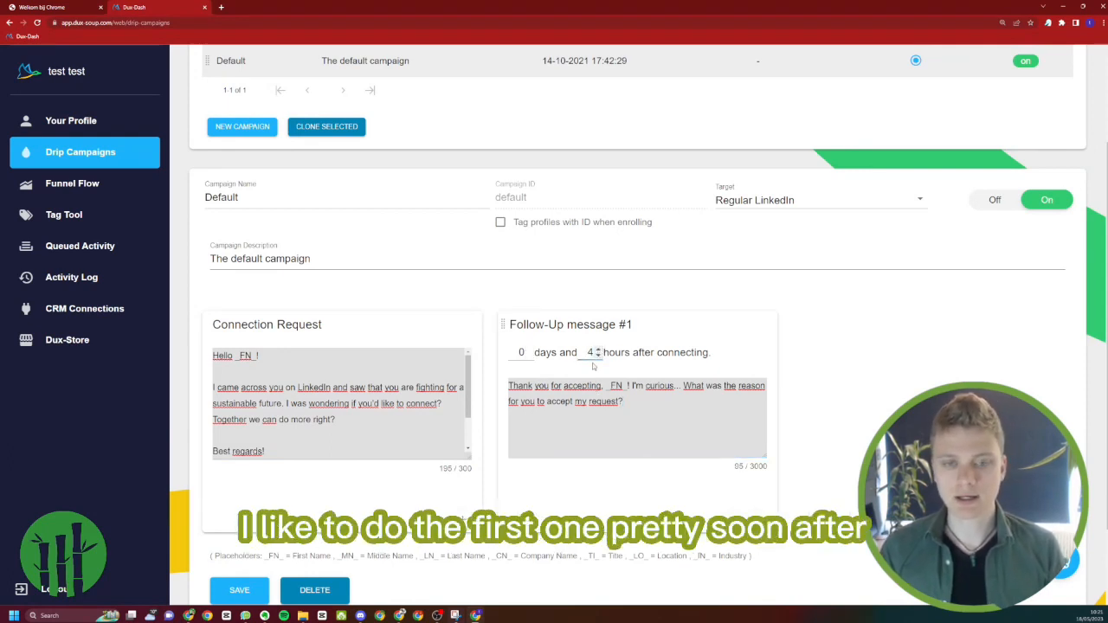
pyautogui.click(597, 355)
pyautogui.click(597, 355)
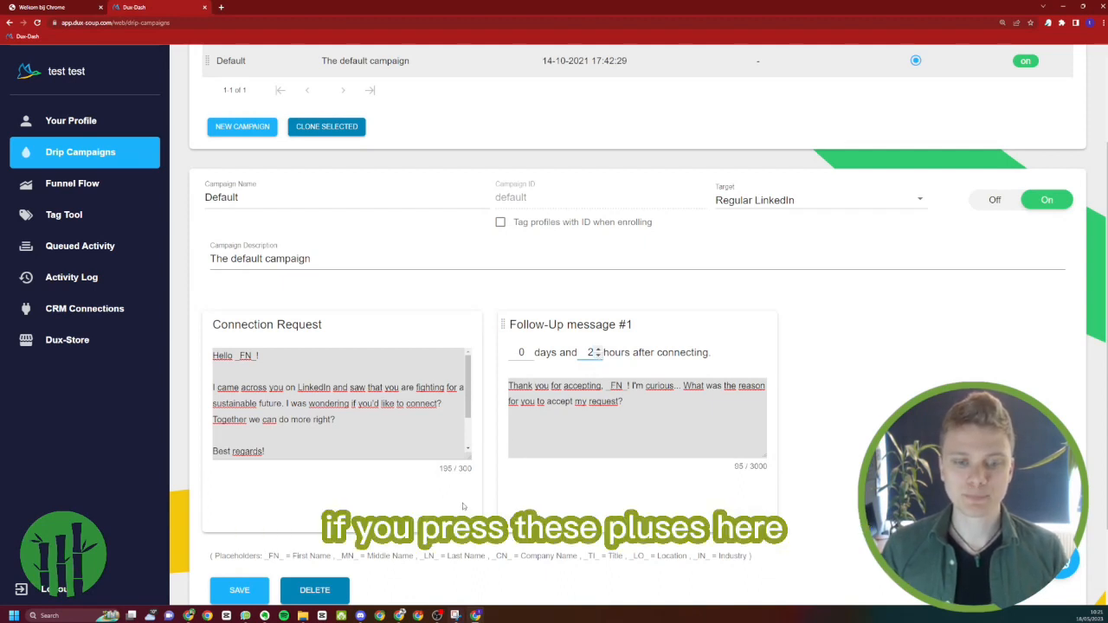
# Add a Follow action before the Connection Request in the Default campaign
pyautogui.click(463, 519)
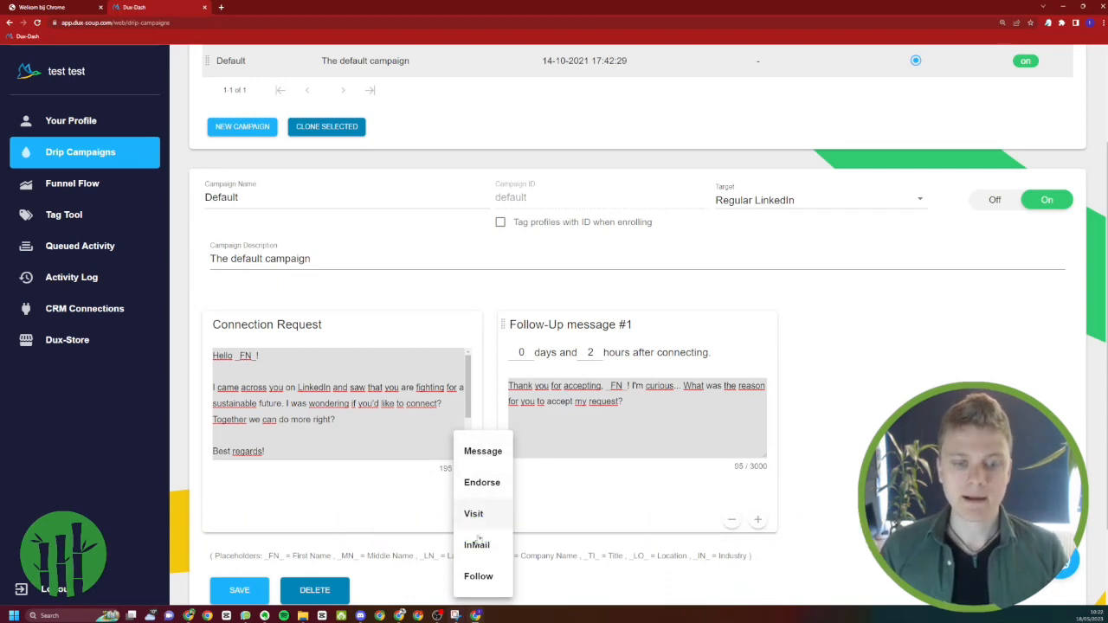
pyautogui.click(476, 577)
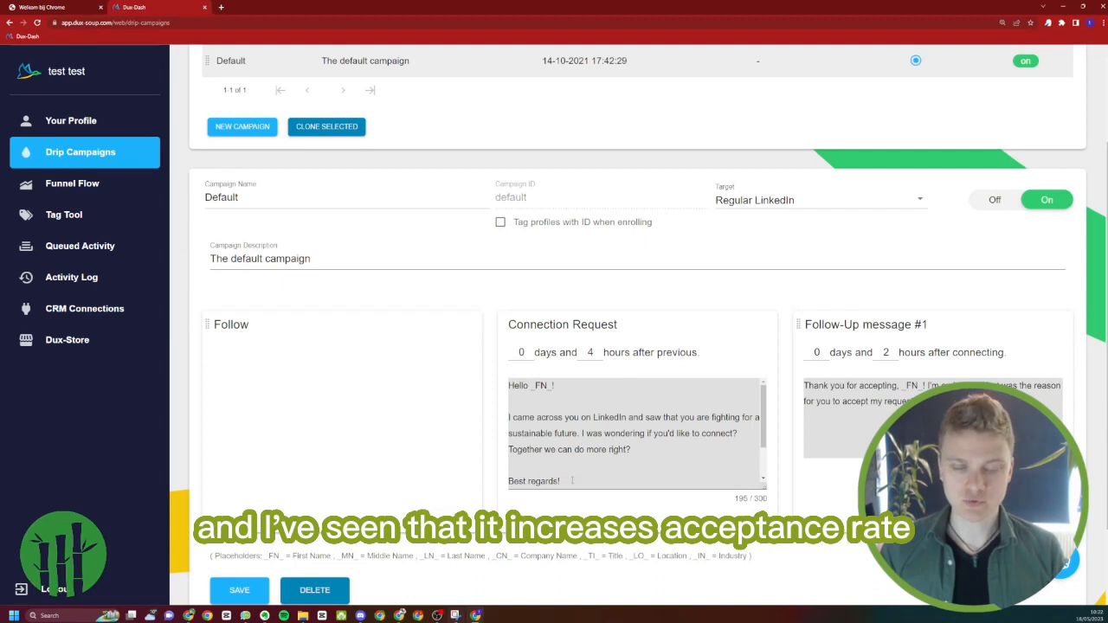
# Add a Visit action after the Connection Request and set it to 1 hour after connecting
pyautogui.click(762, 520)
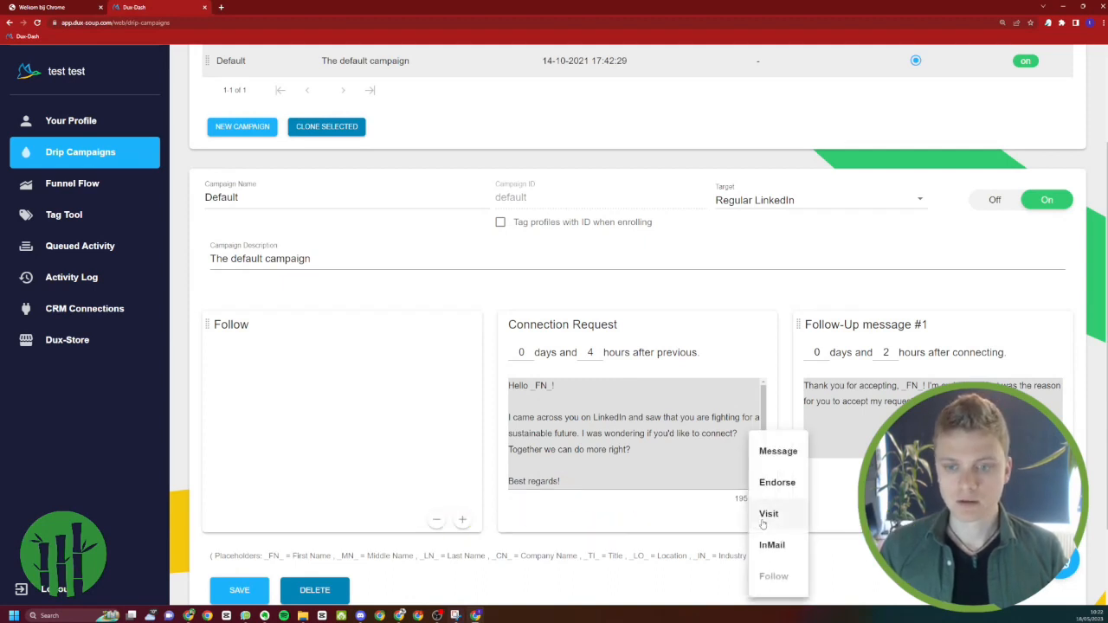
pyautogui.click(762, 518)
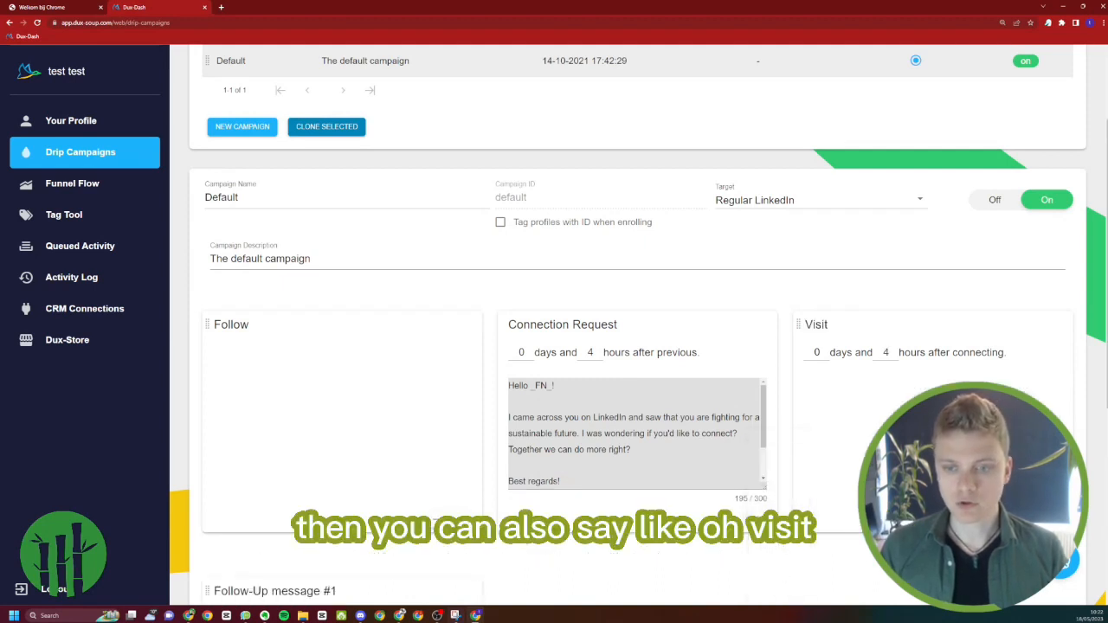
pyautogui.click(893, 356)
pyautogui.click(893, 356)
pyautogui.click(893, 356)
# Set the delay of Follow-Up message #1 to 1 hour after the previous action
pyautogui.scroll(-1, 762, 478)
pyautogui.scroll(-4, 760, 478)
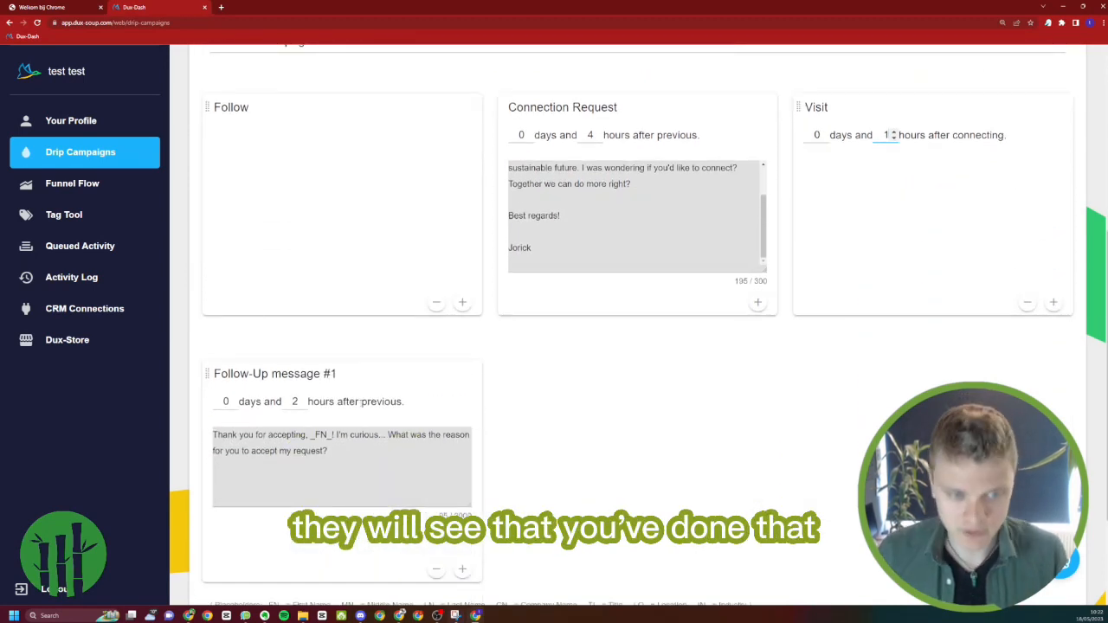
pyautogui.click(302, 405)
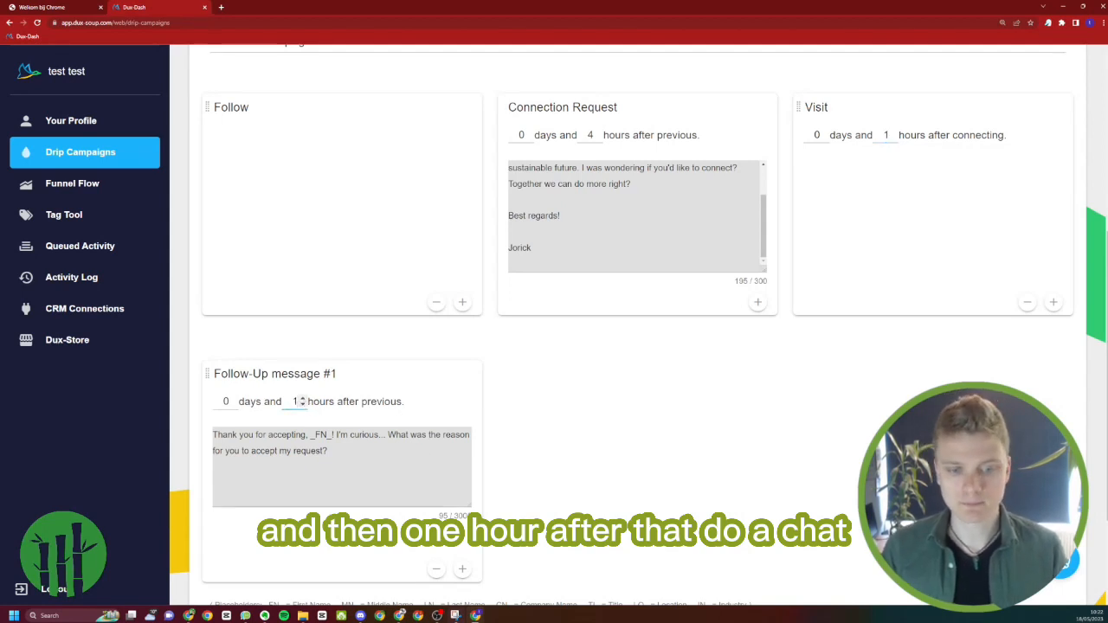
# Look through the action types that can be added after Follow-Up message #1, including InMail
pyautogui.click(462, 568)
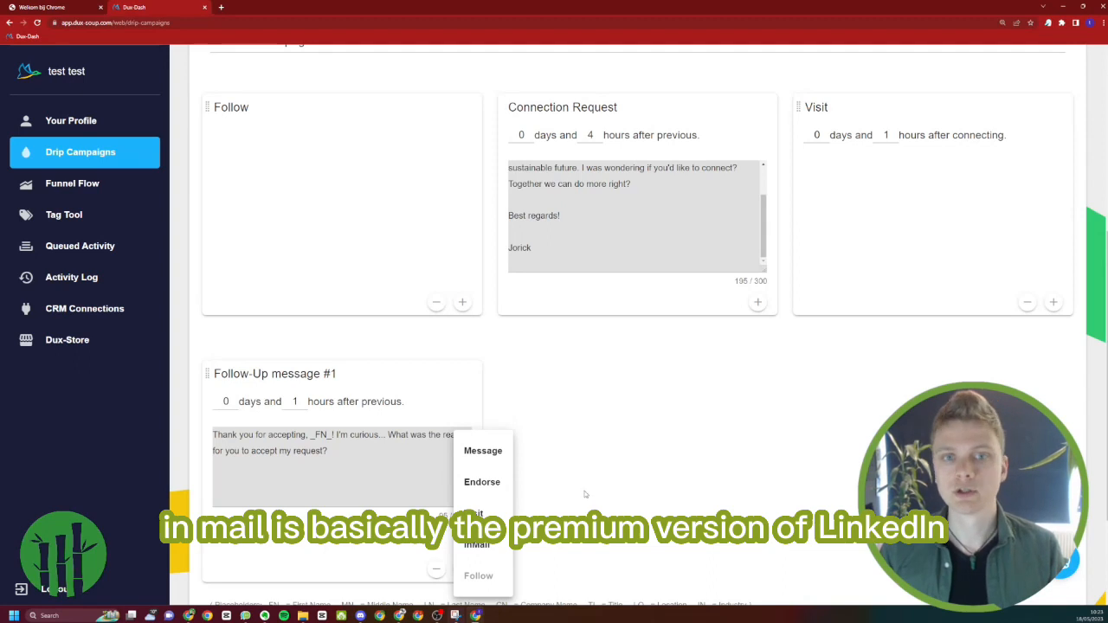
pyautogui.scroll(1, 587, 485)
pyautogui.scroll(-1, 554, 405)
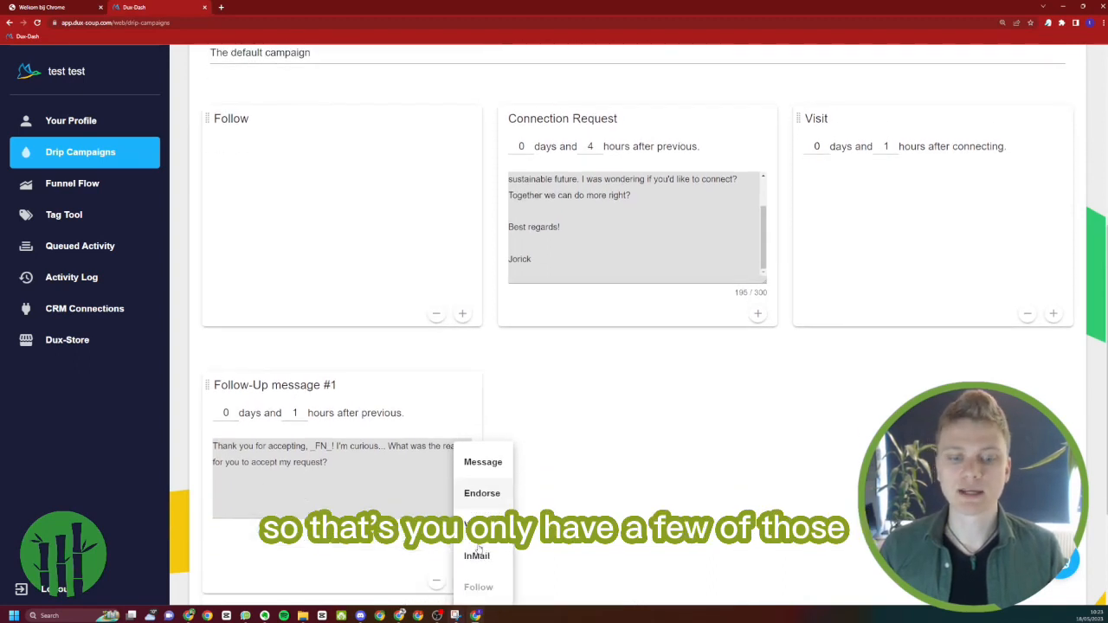
pyautogui.scroll(2, 560, 405)
pyautogui.scroll(-1, 558, 407)
pyautogui.click(548, 410)
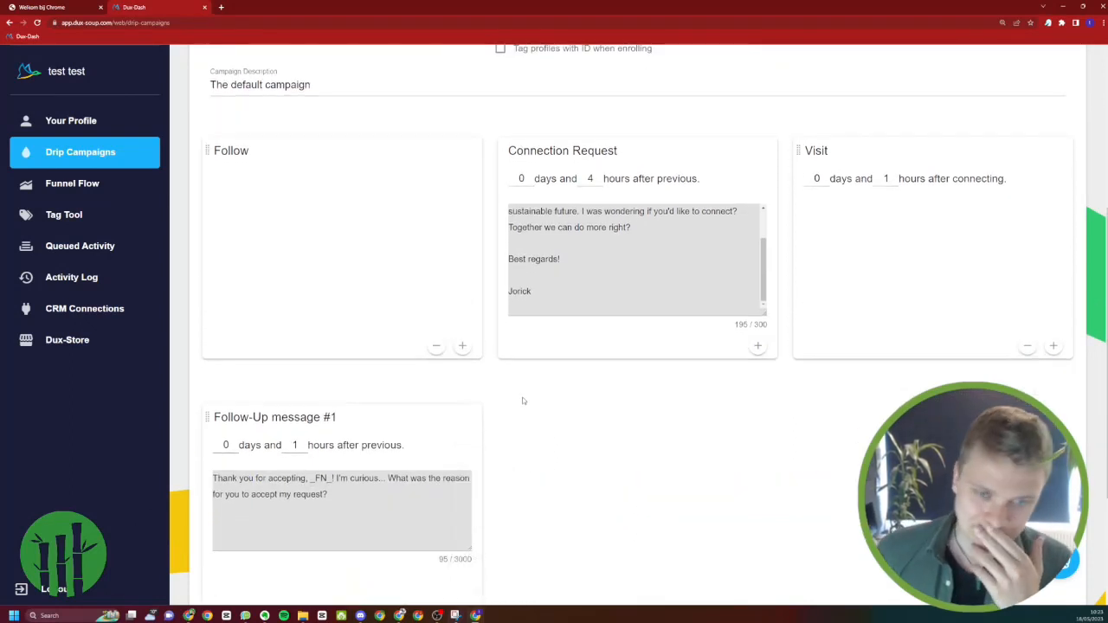
# Add two more Message actions after Follow-Up message #1 and set Follow-Up message #2 to 3 days after the previous action
pyautogui.scroll(-1, 521, 405)
pyautogui.scroll(-1, 483, 382)
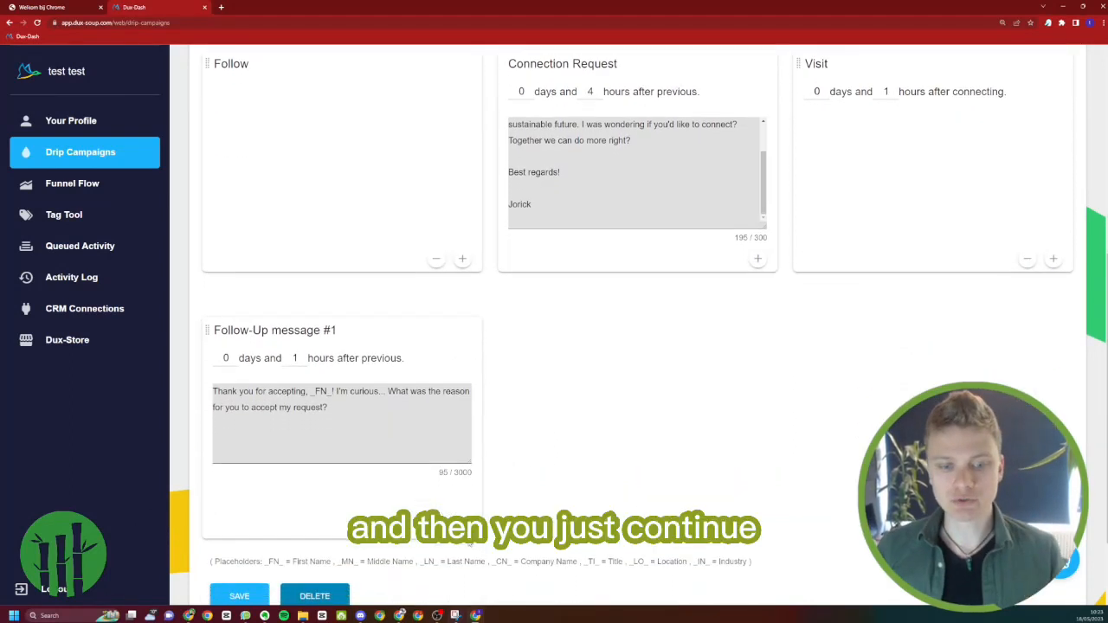
pyautogui.click(462, 524)
pyautogui.click(482, 450)
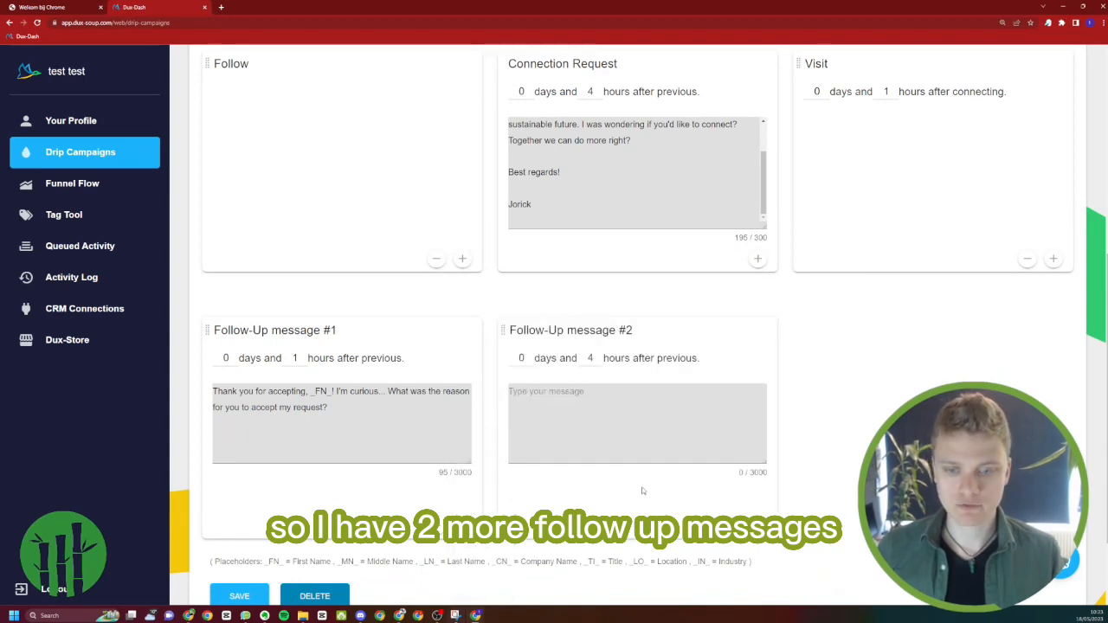
pyautogui.click(757, 524)
pyautogui.click(777, 451)
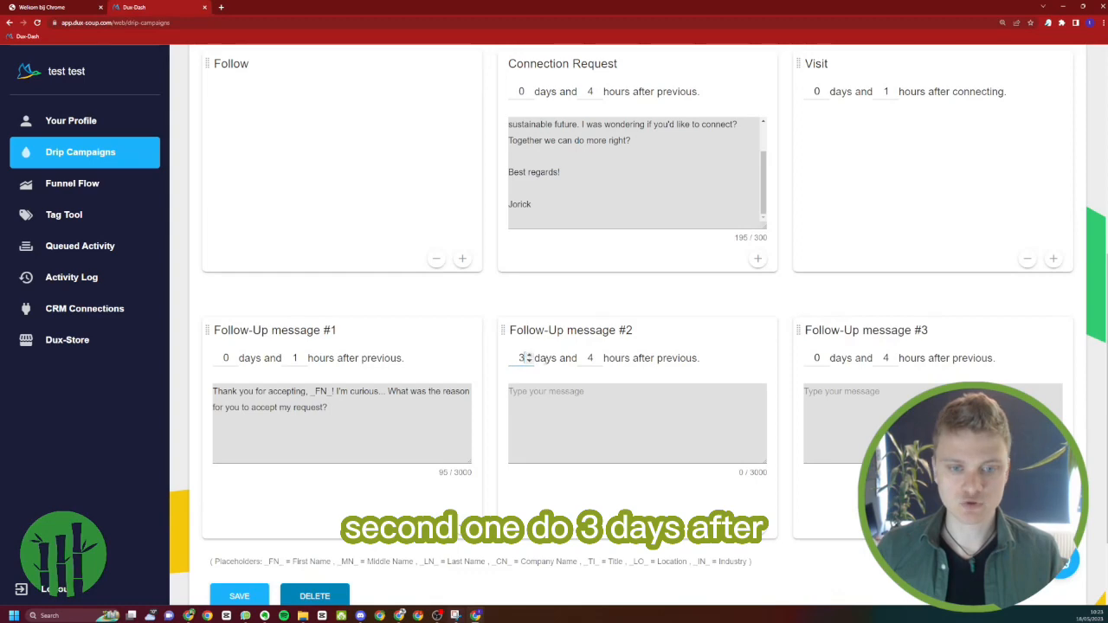
# Copy the Second Follow-Up text of Funnel 1 from the Message Funnel Templates document into Follow-Up message #2
pyautogui.hotkey('alt', 'Tab')
pyautogui.scroll(-1, 522, 421)
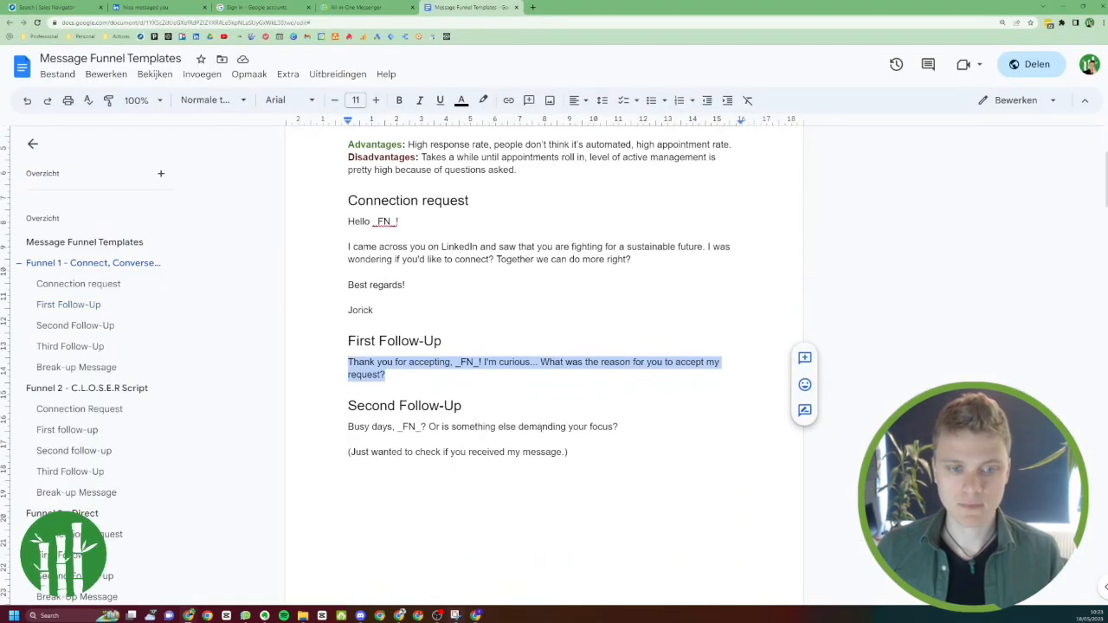
pyautogui.moveTo(568, 452); pyautogui.dragTo(345, 433)
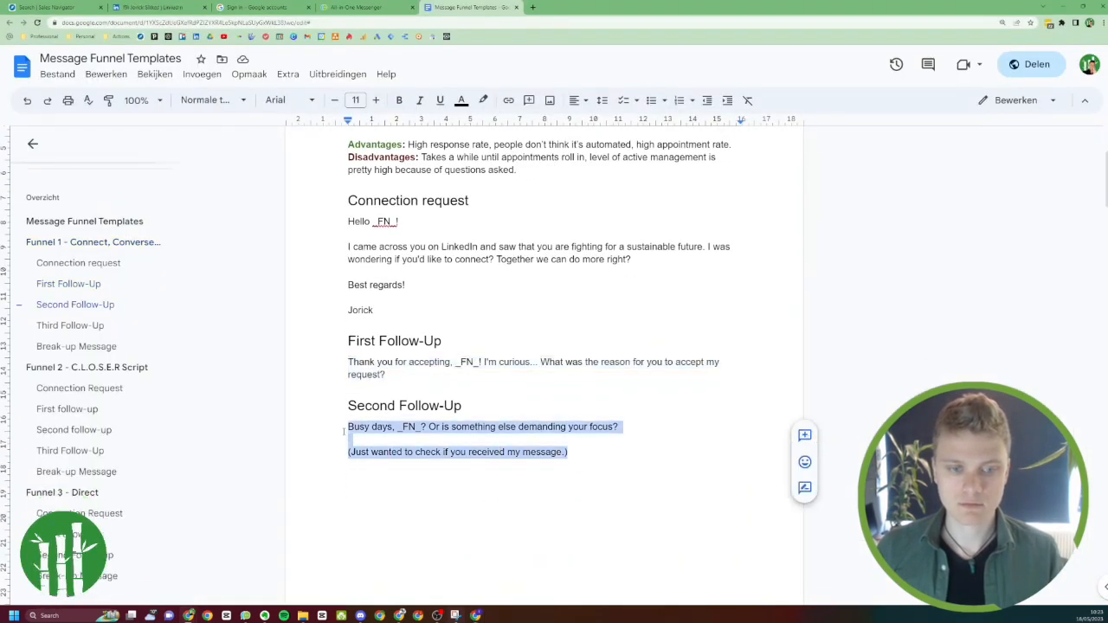
pyautogui.hotkey('ctrl', 'c')
pyautogui.hotkey('alt', 'Tab')
pyautogui.click(606, 428)
pyautogui.hotkey('ctrl', 'v')
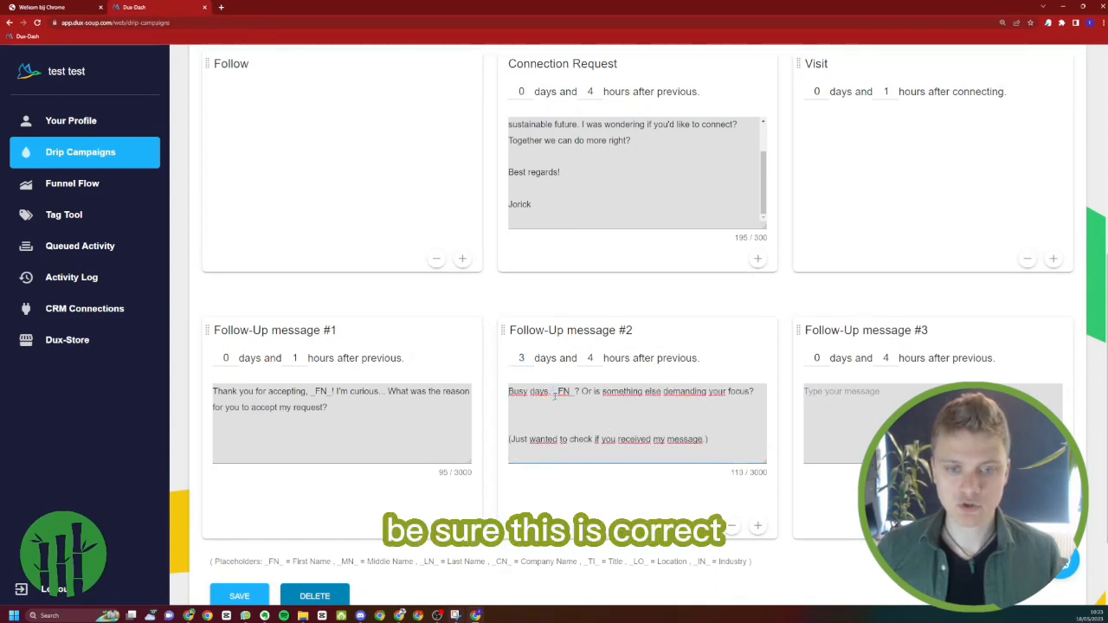
# Examine the list of available placeholders and compare its syntax with the _FN_ placeholder in the campaign messages
pyautogui.moveTo(554, 395); pyautogui.dragTo(559, 396)
pyautogui.moveTo(214, 561); pyautogui.dragTo(354, 562)
pyautogui.keyDown('ctrl'); pyautogui.scroll(2, 359, 560); pyautogui.keyUp('ctrl')
pyautogui.scroll(-5, 376, 558)
pyautogui.scroll(-1, 375, 558)
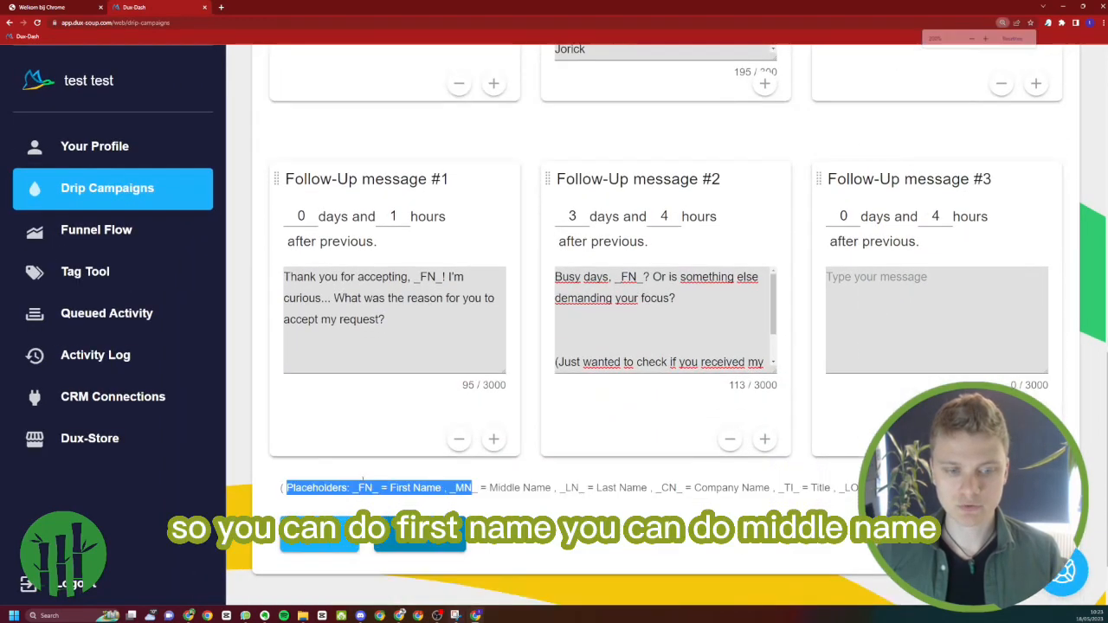
pyautogui.click(625, 491)
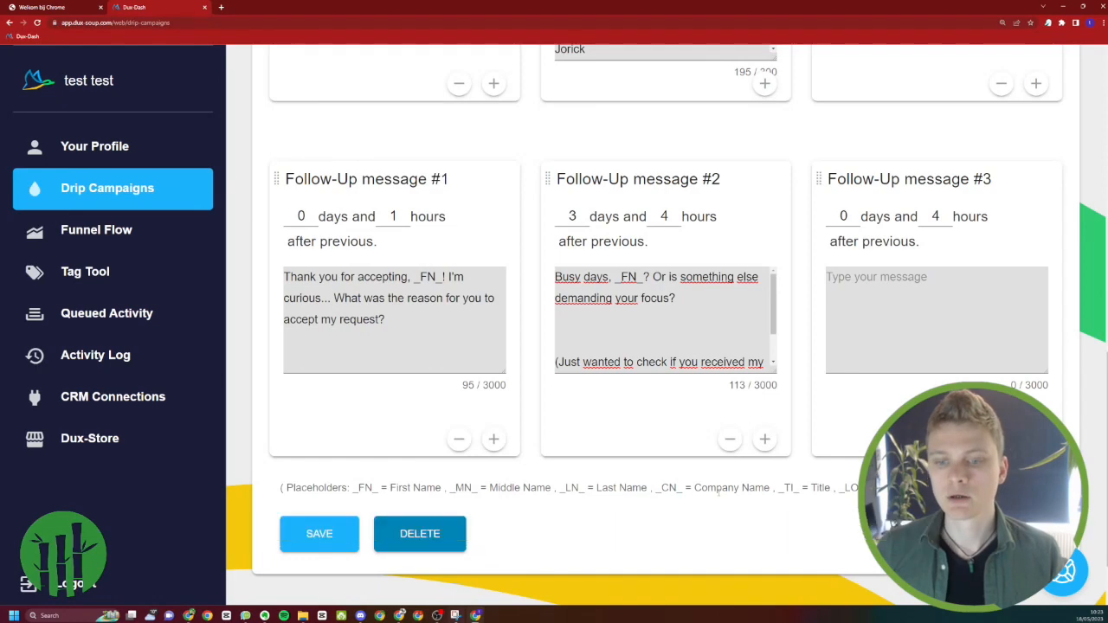
pyautogui.moveTo(787, 487); pyautogui.dragTo(828, 487)
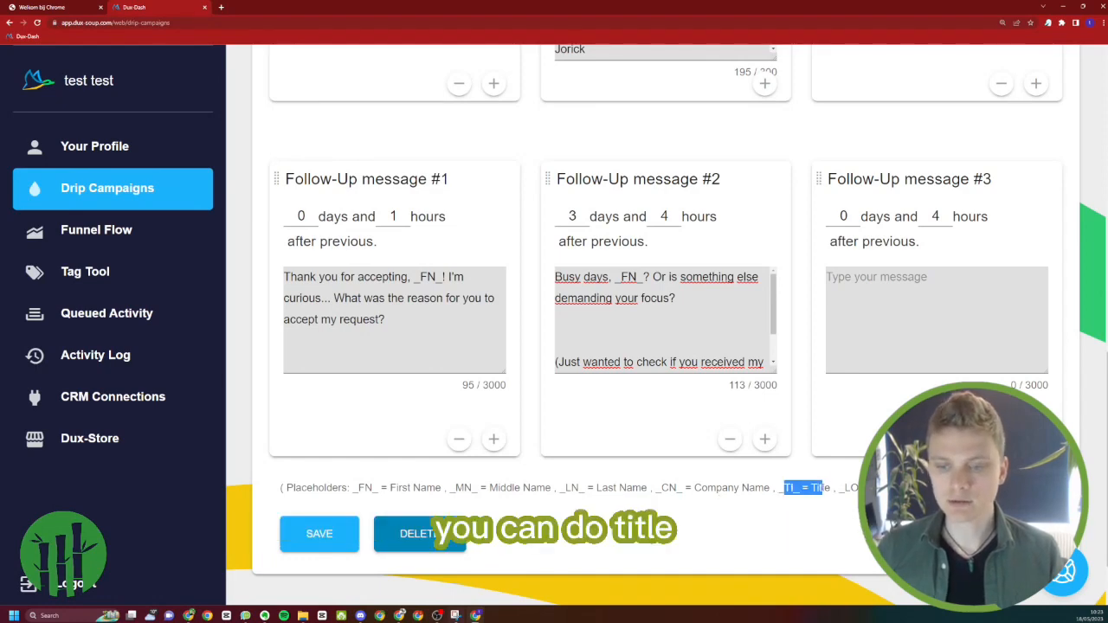
pyautogui.hotkey('ctrl', '-')
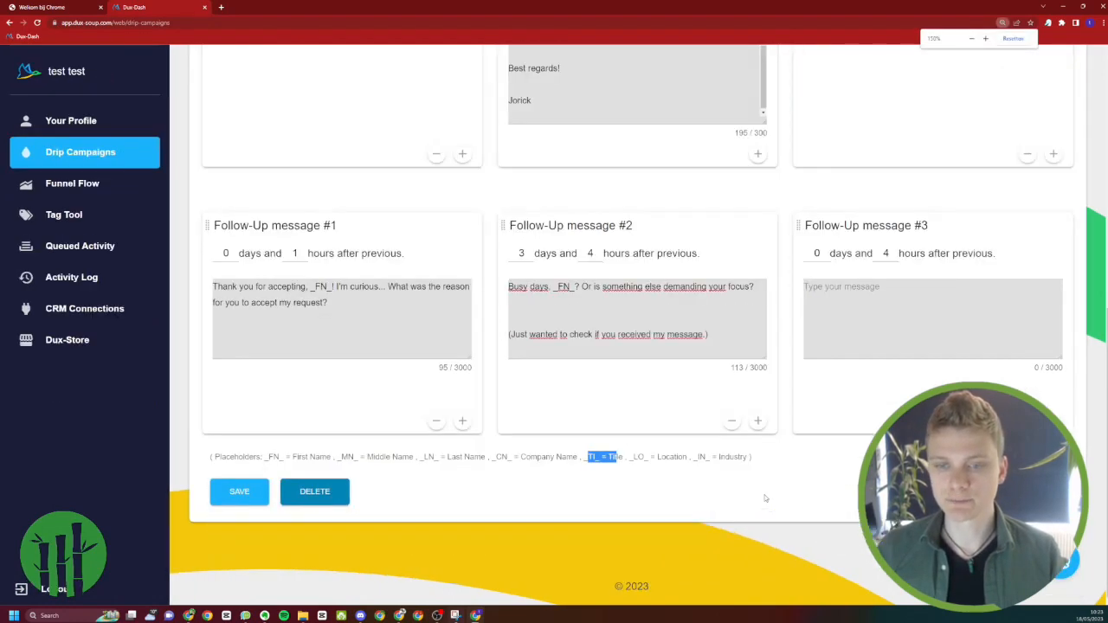
pyautogui.hotkey('ctrl', '+')
pyautogui.scroll(3, 561, 132)
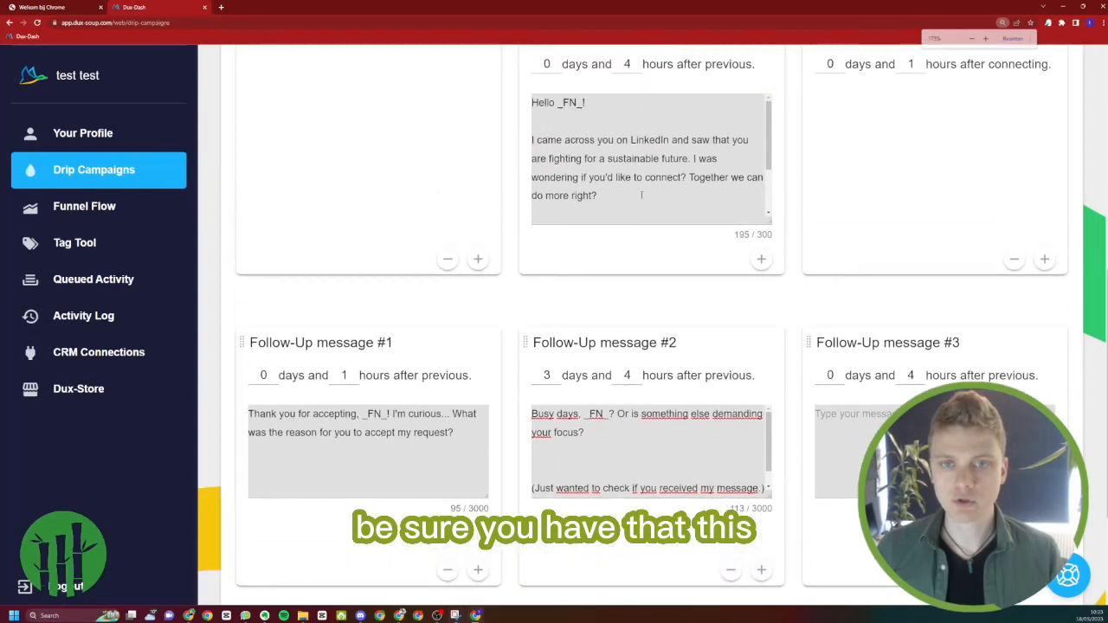
pyautogui.moveTo(557, 146); pyautogui.dragTo(563, 148)
pyautogui.click(564, 148)
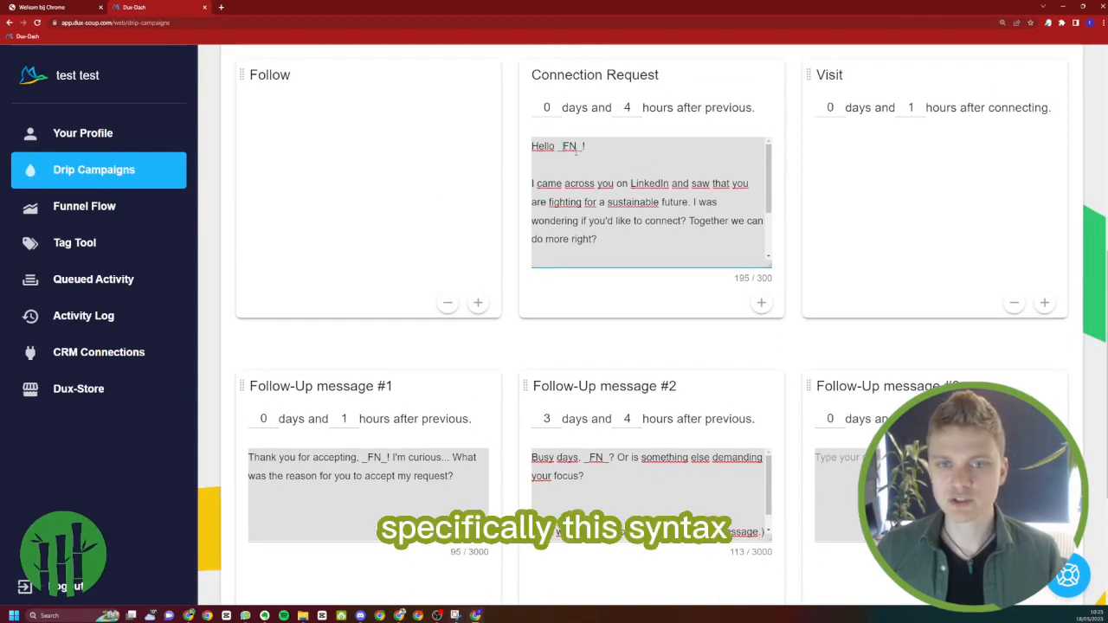
# Try a delay of 8 days after the previous action for Follow-Up message #3
pyautogui.scroll(-1, 558, 530)
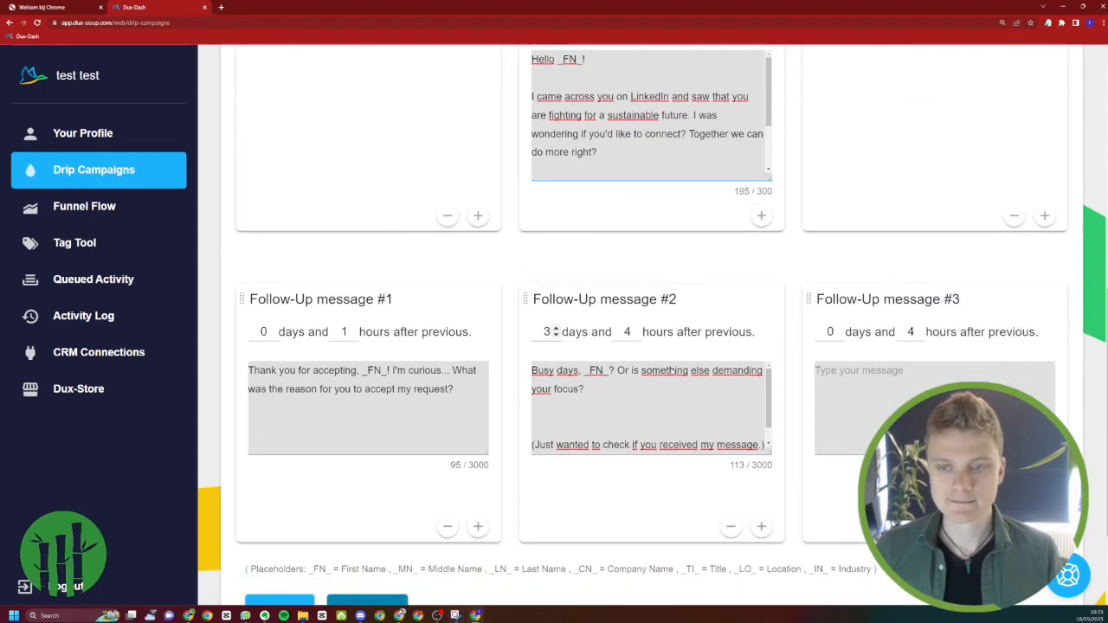
pyautogui.click(839, 330)
pyautogui.click(839, 330)
pyautogui.click(838, 330)
pyautogui.click(839, 330)
pyautogui.click(839, 330)
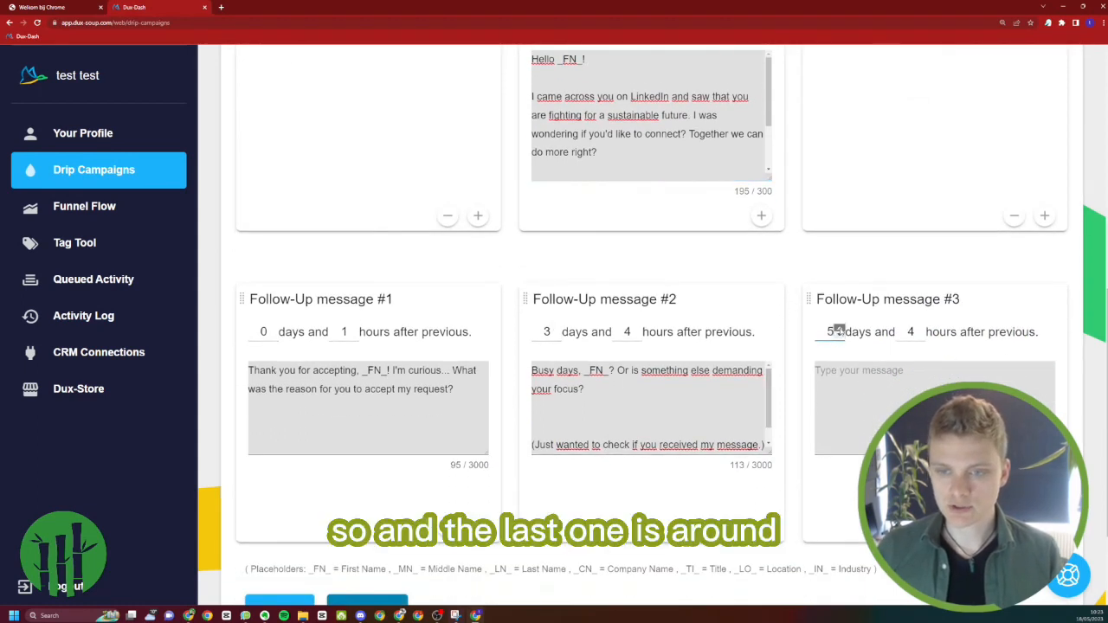
pyautogui.click(839, 330)
pyautogui.click(838, 330)
pyautogui.click(838, 330)
pyautogui.click(840, 335)
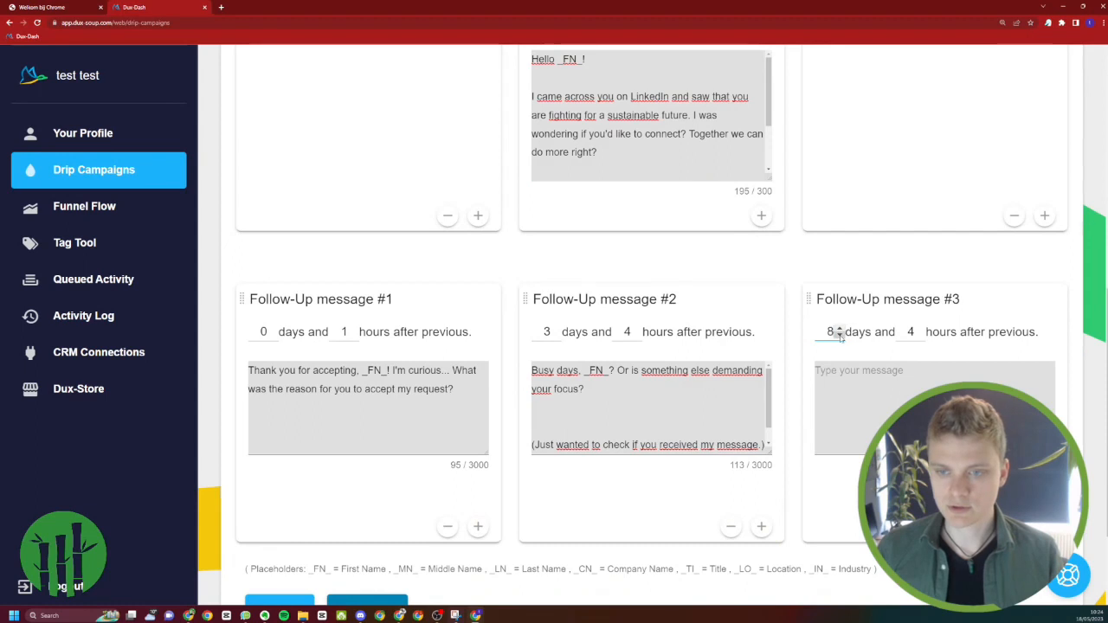
pyautogui.click(840, 335)
pyautogui.click(839, 335)
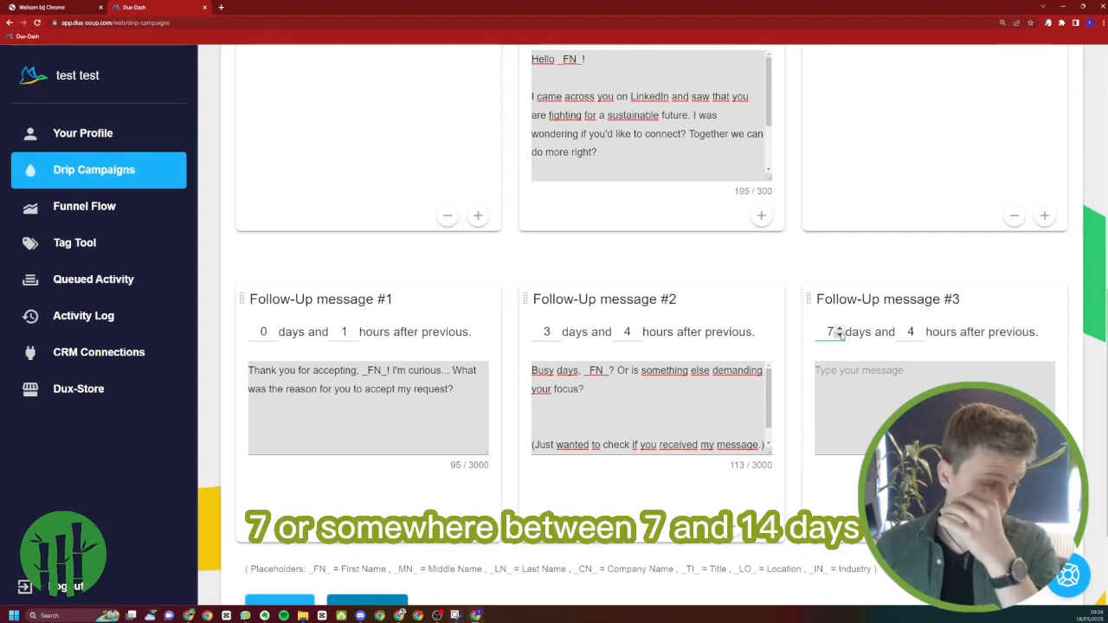
pyautogui.click(839, 329)
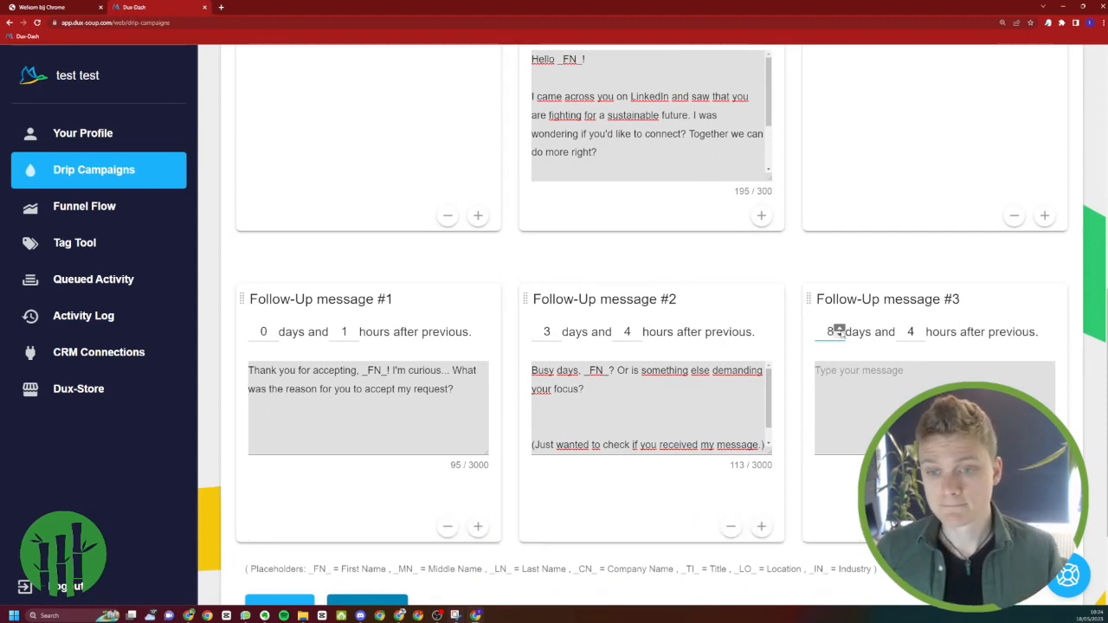
# Copy the Third Follow-Up text of Funnel 1 from the Message Funnel Templates document and return to the Default campaign
pyautogui.click(832, 394)
pyautogui.hotkey('alt', 'Tab')
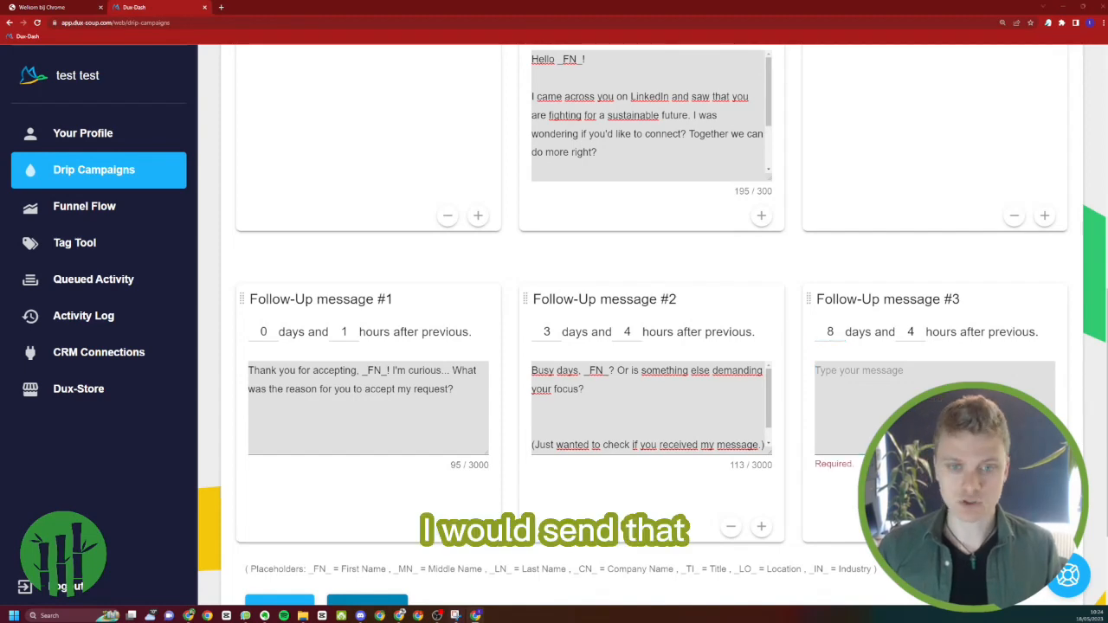
pyautogui.scroll(-5, 597, 484)
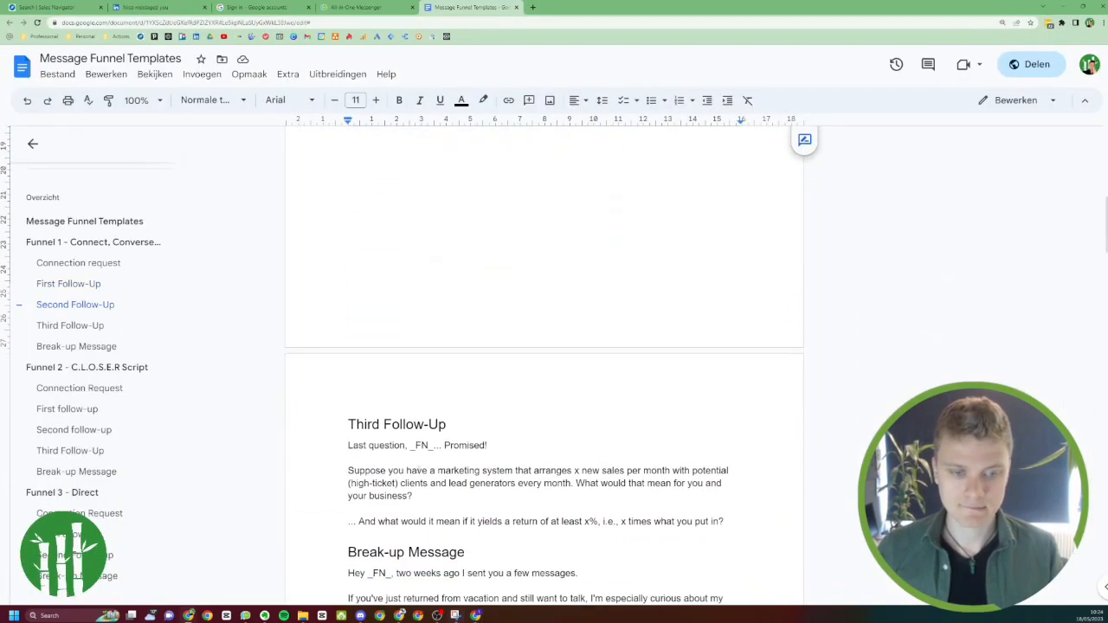
pyautogui.moveTo(347, 447); pyautogui.dragTo(732, 526)
pyautogui.hotkey('alt', 'Tab')
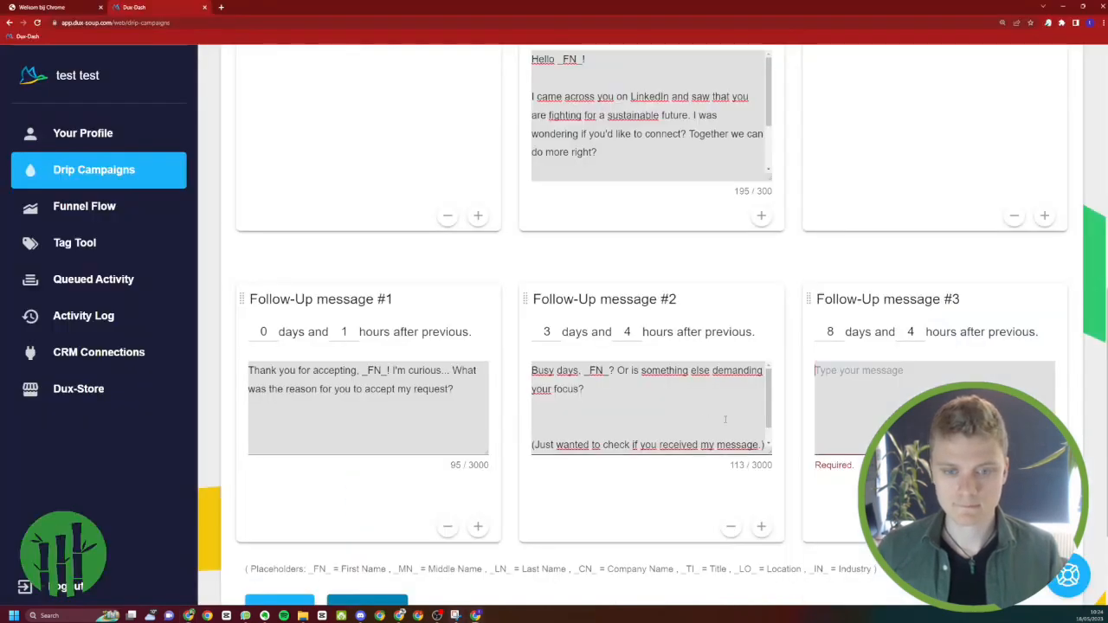
# Set Follow-Up message #3 to 2 days after the previous action and paste the Third Follow-Up text as its message
pyautogui.scroll(-1, 725, 419)
pyautogui.scroll(1, 846, 479)
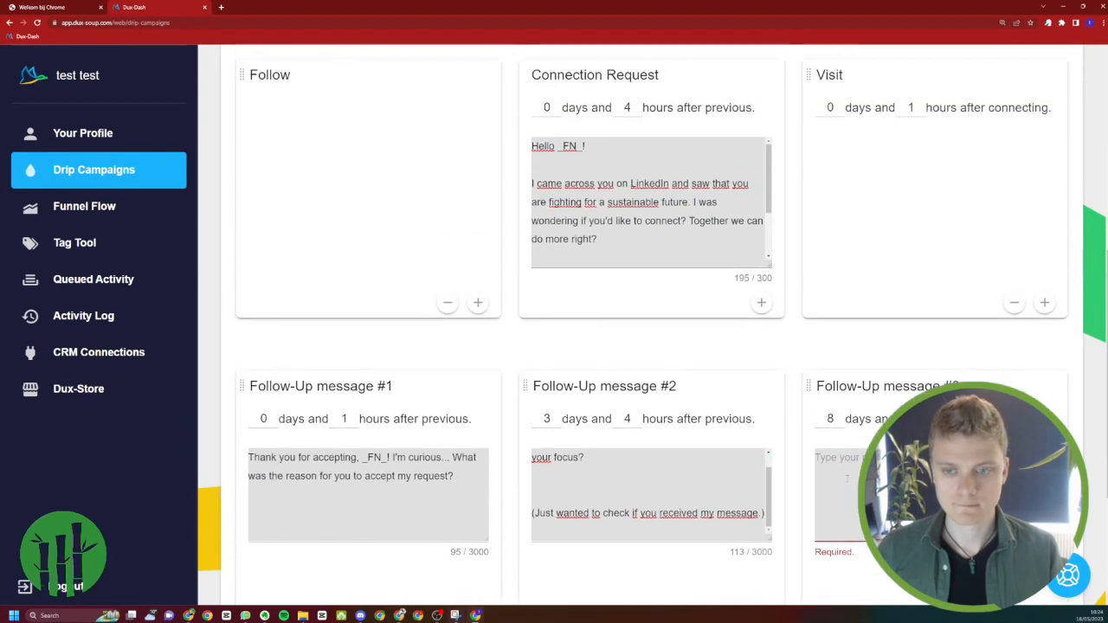
pyautogui.click(838, 423)
pyautogui.click(839, 423)
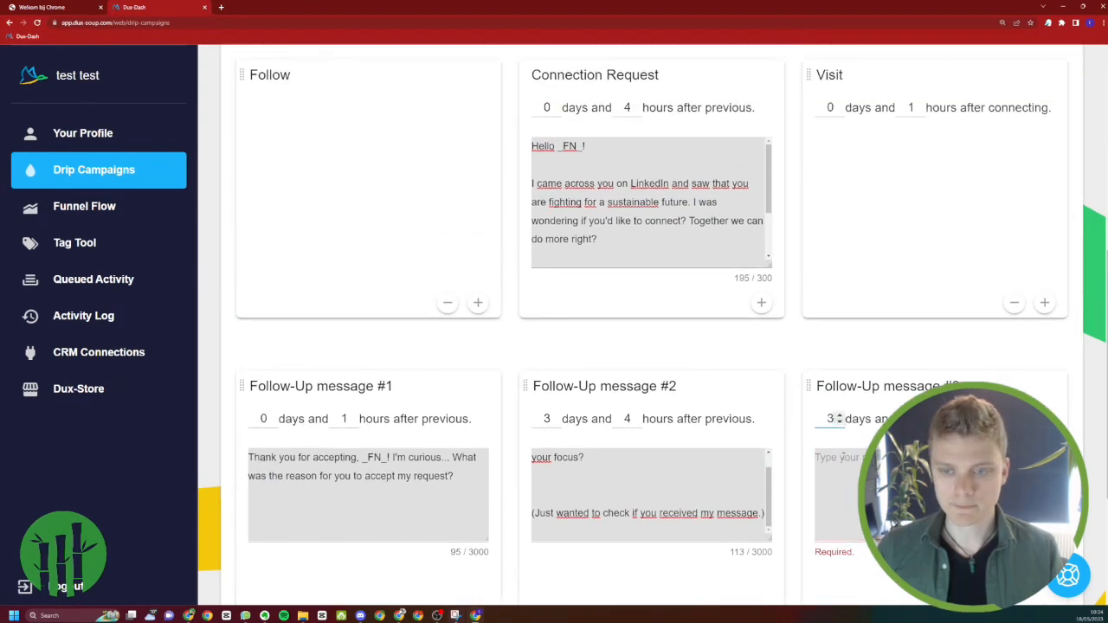
pyautogui.click(838, 423)
pyautogui.click(842, 468)
pyautogui.hotkey('ctrl', 'v')
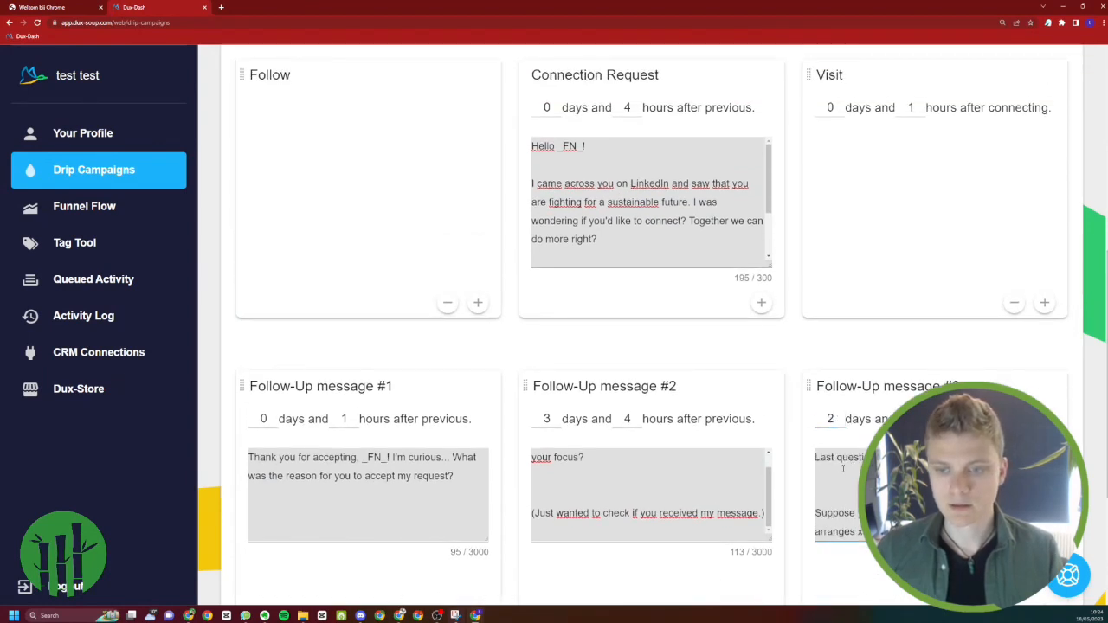
# Add a fourth follow-up message to the campaign after Follow-Up message #3
pyautogui.scroll(2, 842, 475)
pyautogui.scroll(-1, 839, 500)
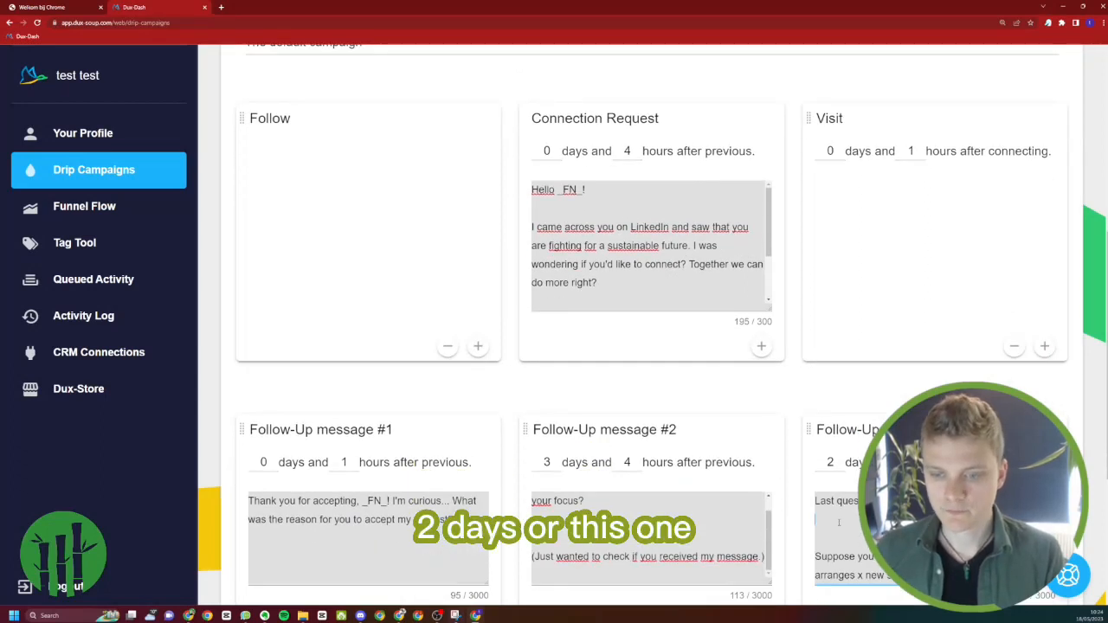
pyautogui.scroll(-2, 838, 521)
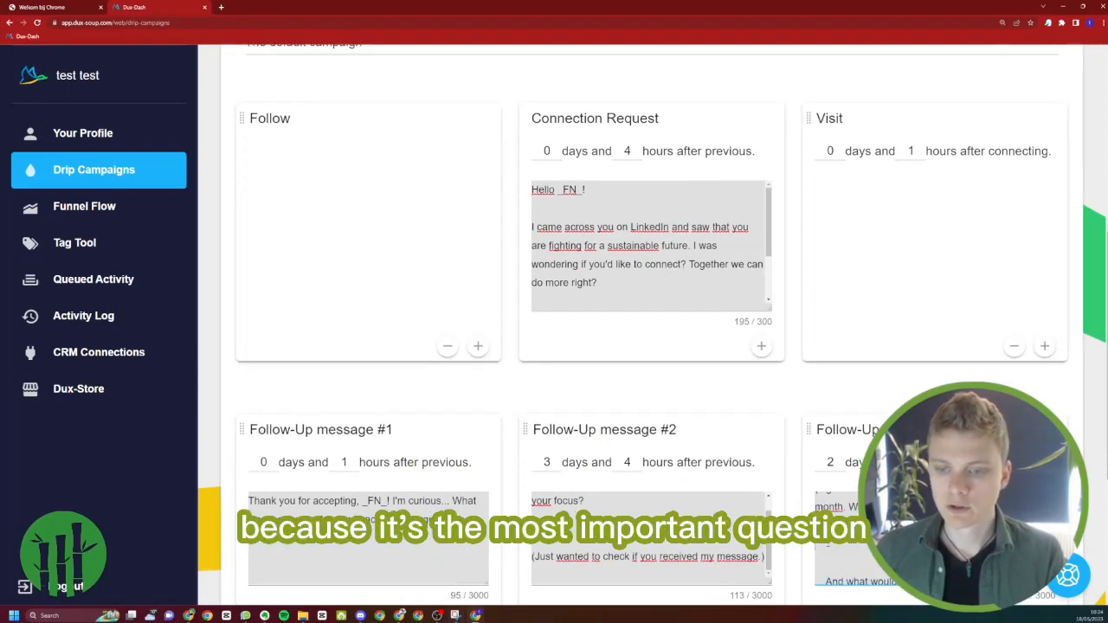
pyautogui.scroll(-3, 836, 567)
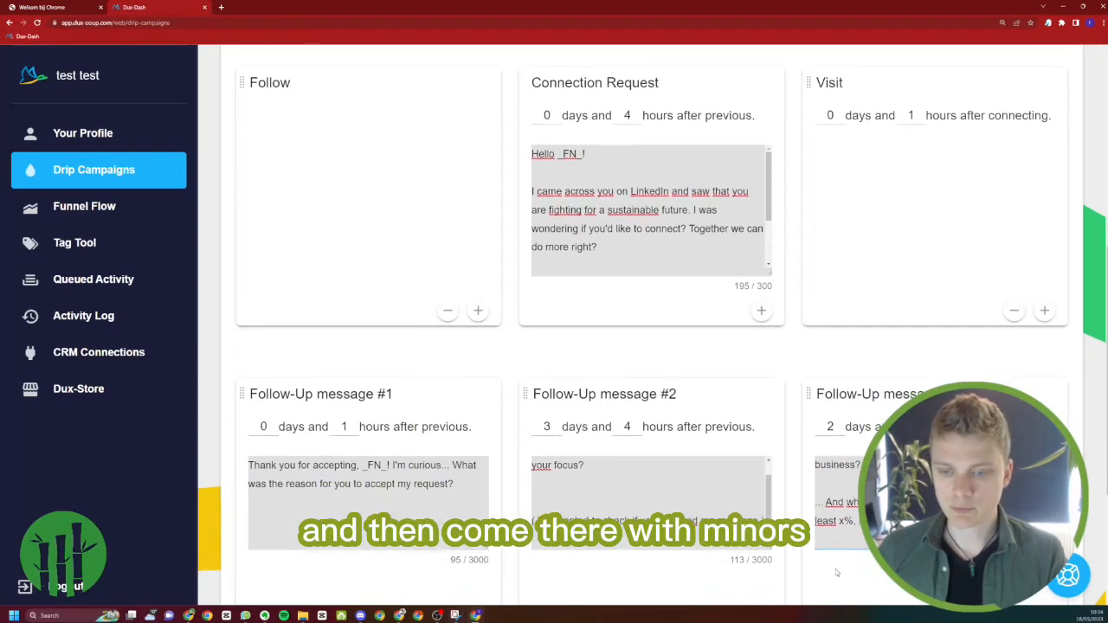
pyautogui.scroll(1, 832, 532)
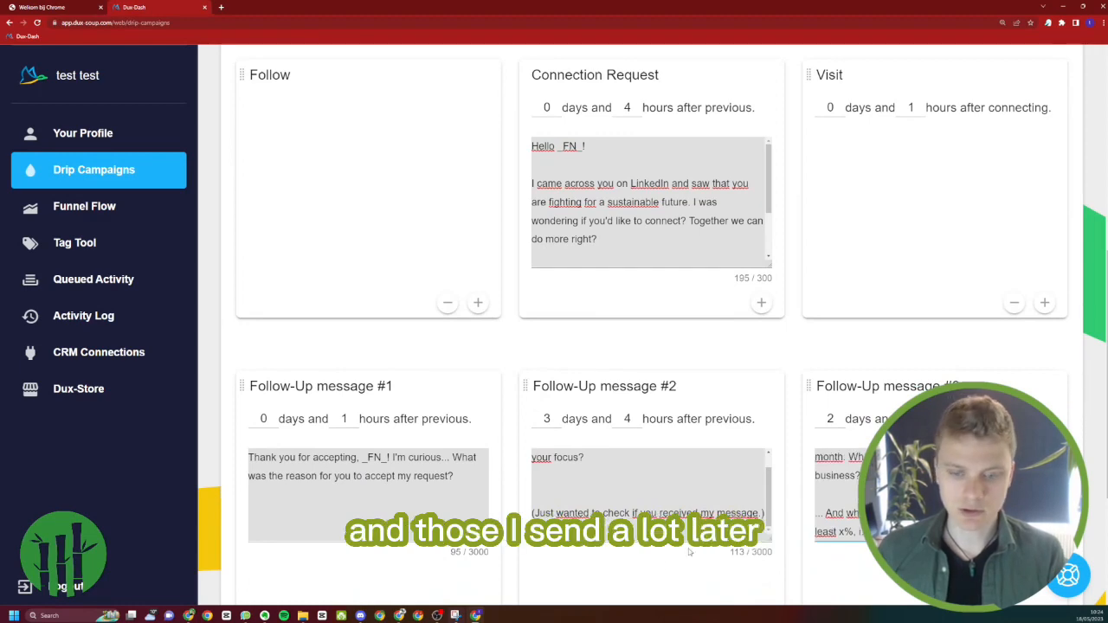
pyautogui.scroll(-3, 689, 551)
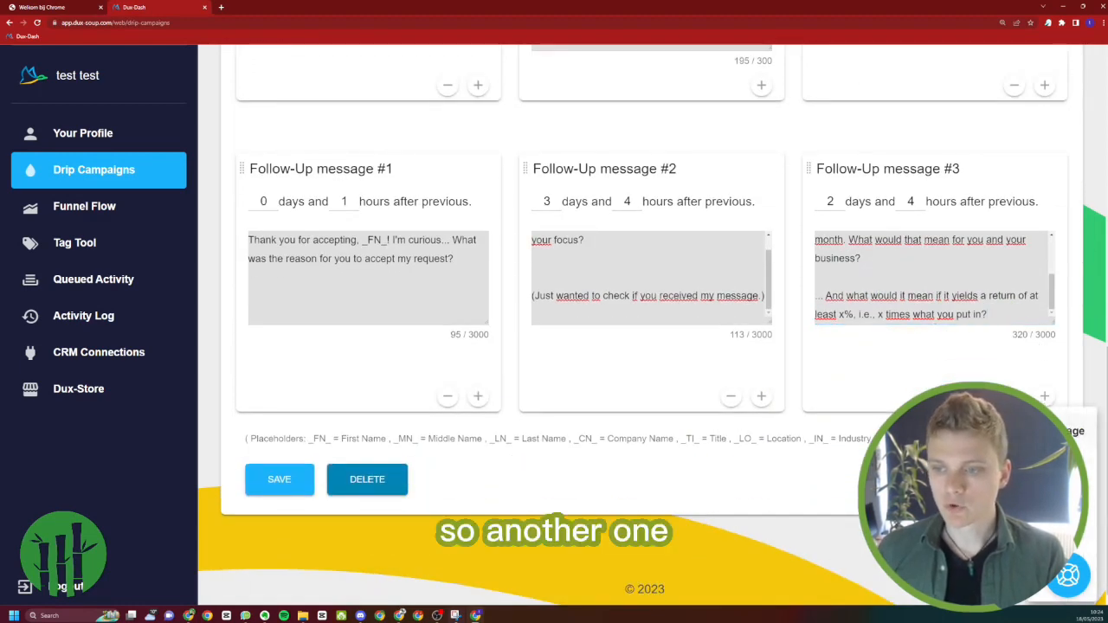
pyautogui.click(1045, 397)
# Copy the Break-up Message text of Funnel 1 from the Message Funnel Templates document and paste it into Follow-Up message #4
pyautogui.hotkey('alt', 'Tab')
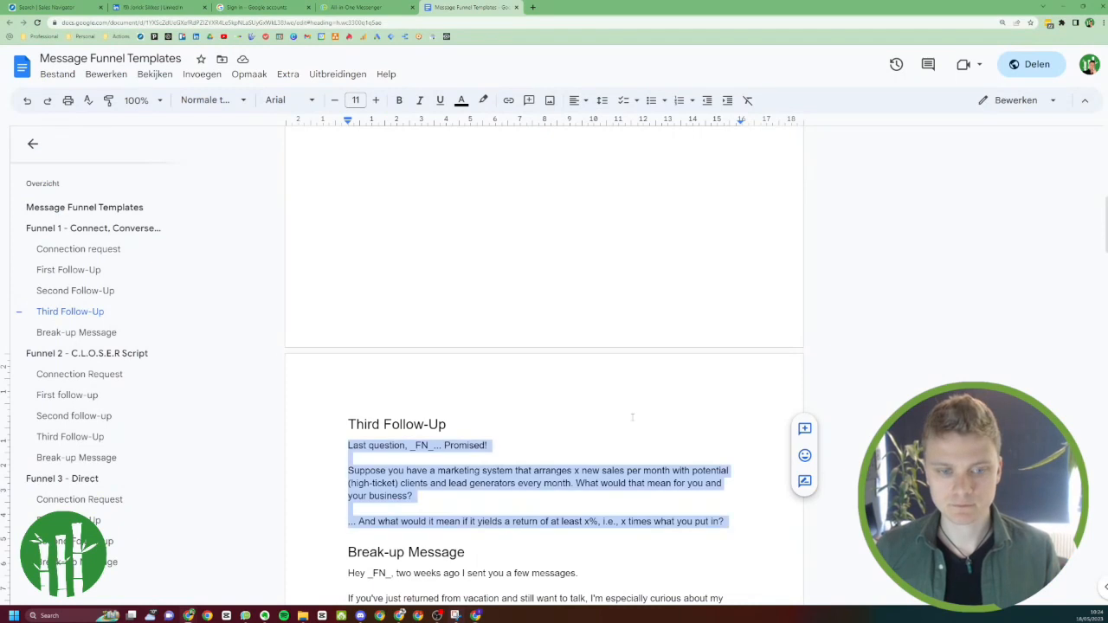
pyautogui.scroll(-2, 632, 418)
pyautogui.moveTo(411, 556); pyautogui.dragTo(341, 447)
pyautogui.hotkey('ctrl', 'c')
pyautogui.hotkey('alt', 'Tab')
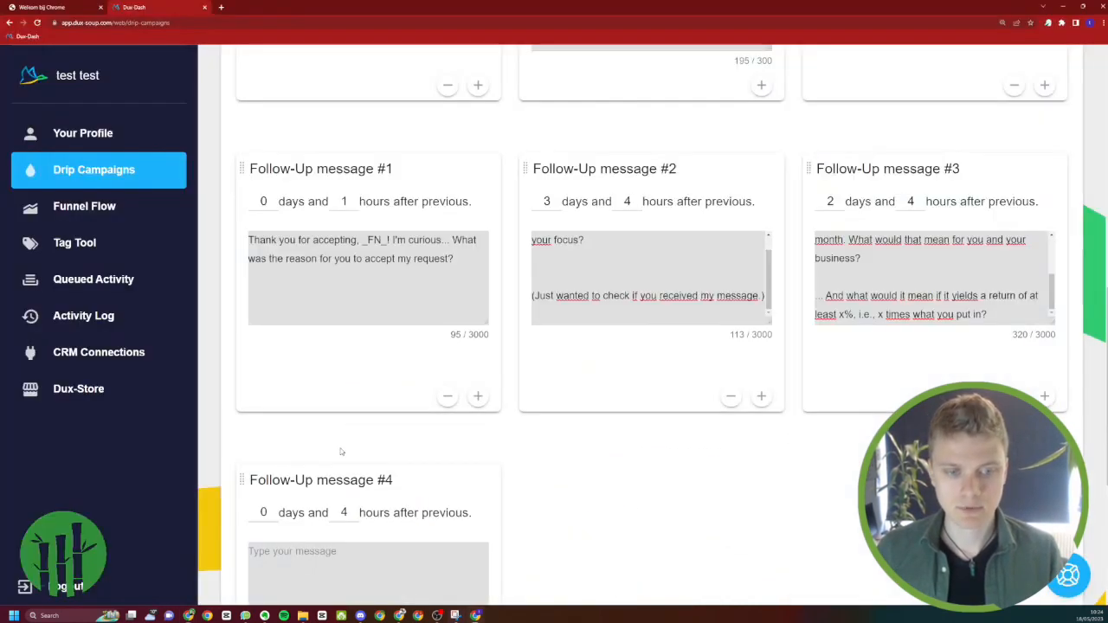
pyautogui.click(336, 485)
pyautogui.hotkey('ctrl', 'v')
# Remove the extra blank lines between the paragraphs of Follow-Up message #4
pyautogui.scroll(1, 336, 484)
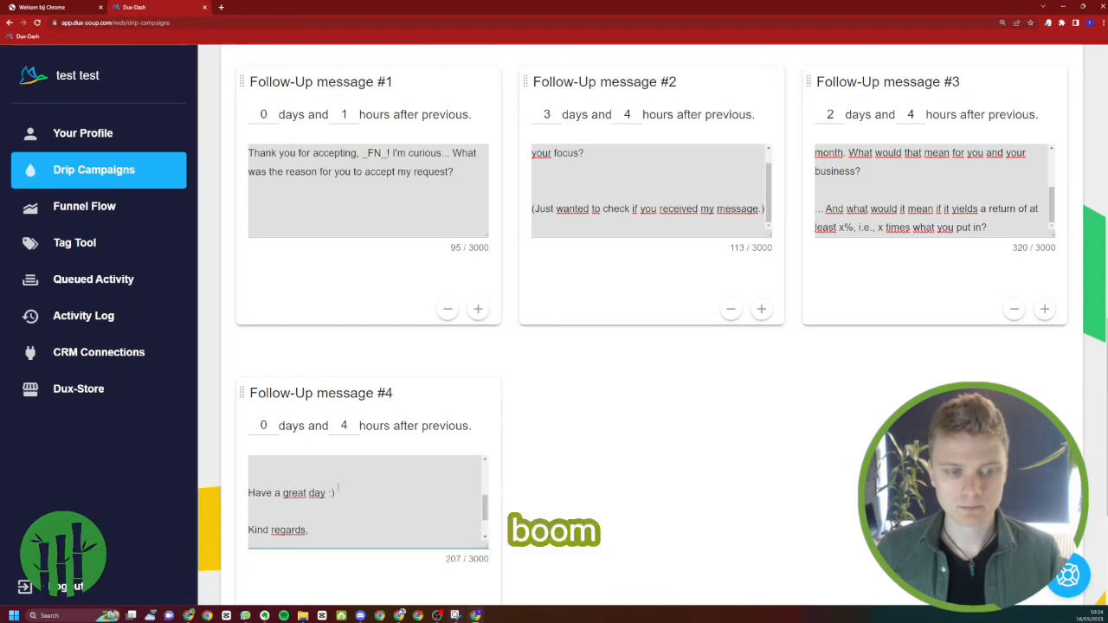
pyautogui.scroll(-1, 320, 510)
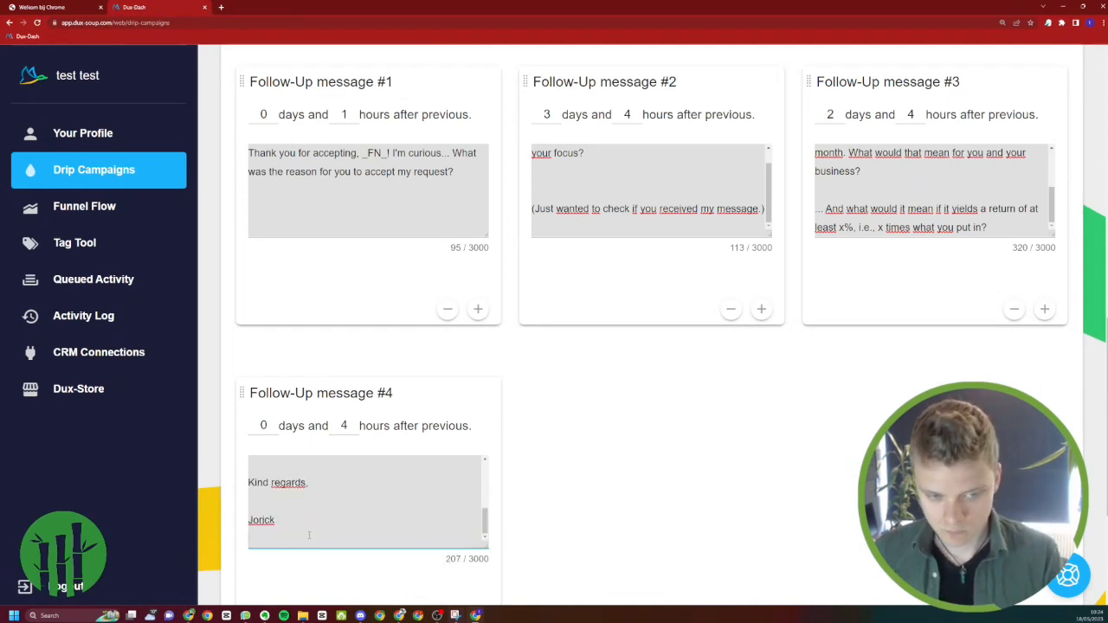
pyautogui.press('BackSpace')
pyautogui.scroll(5, 329, 519)
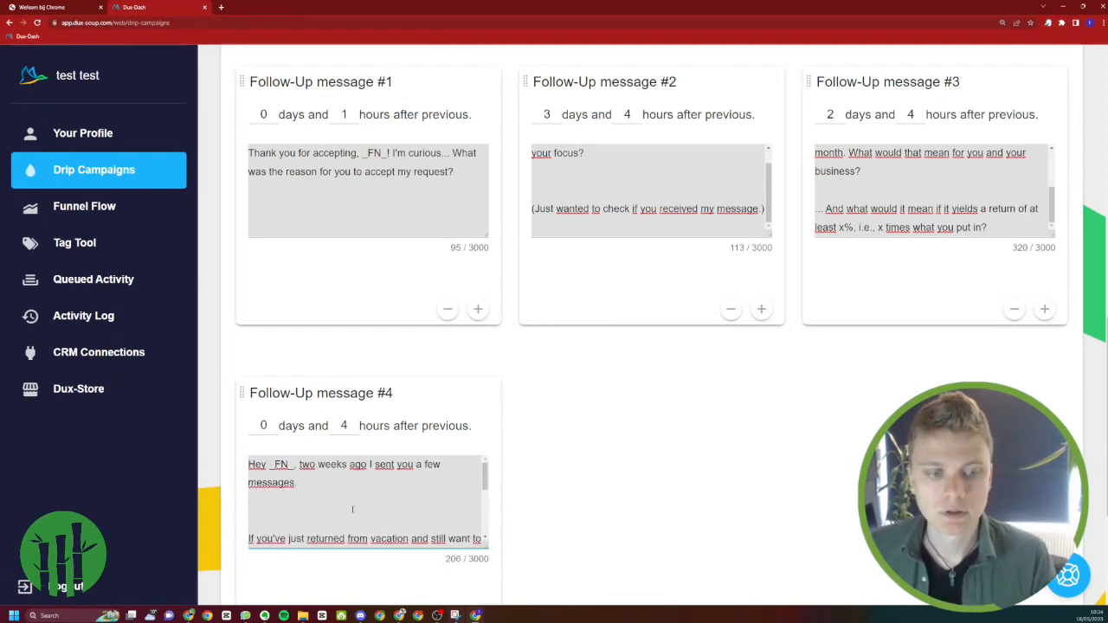
pyautogui.scroll(-4, 337, 502)
pyautogui.press('BackSpace')
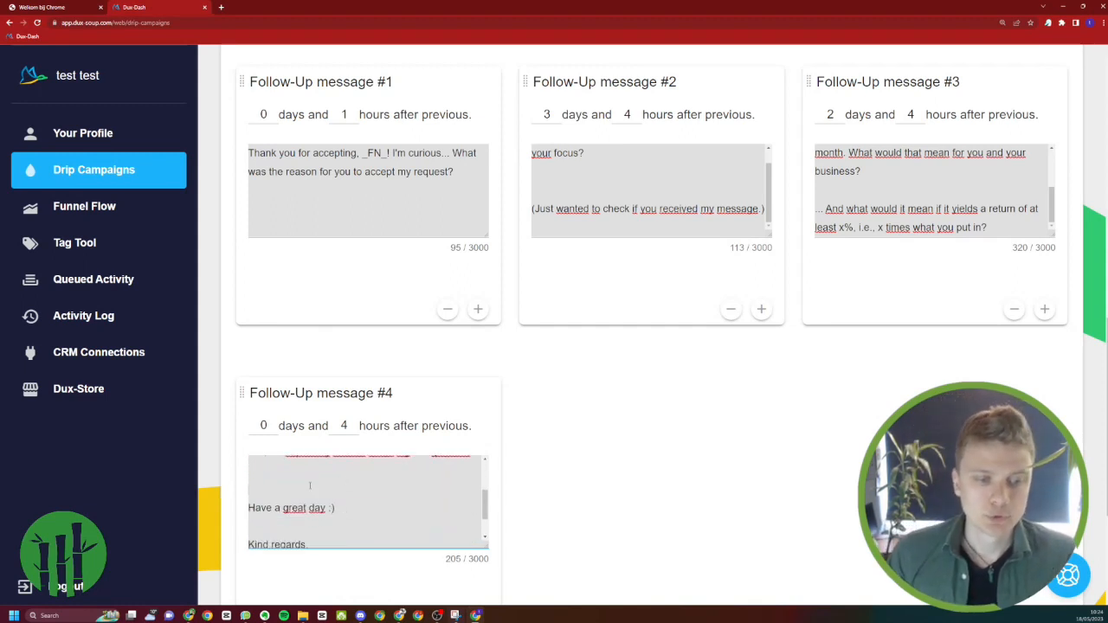
pyautogui.press('BackSpace')
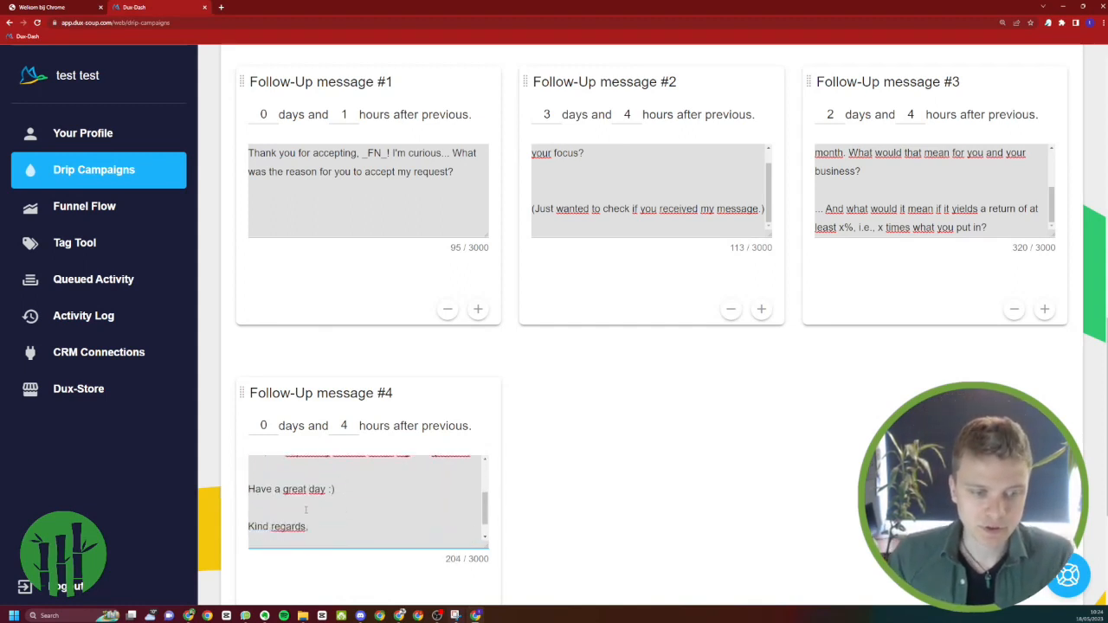
pyautogui.scroll(-1, 306, 510)
pyautogui.scroll(2, 316, 477)
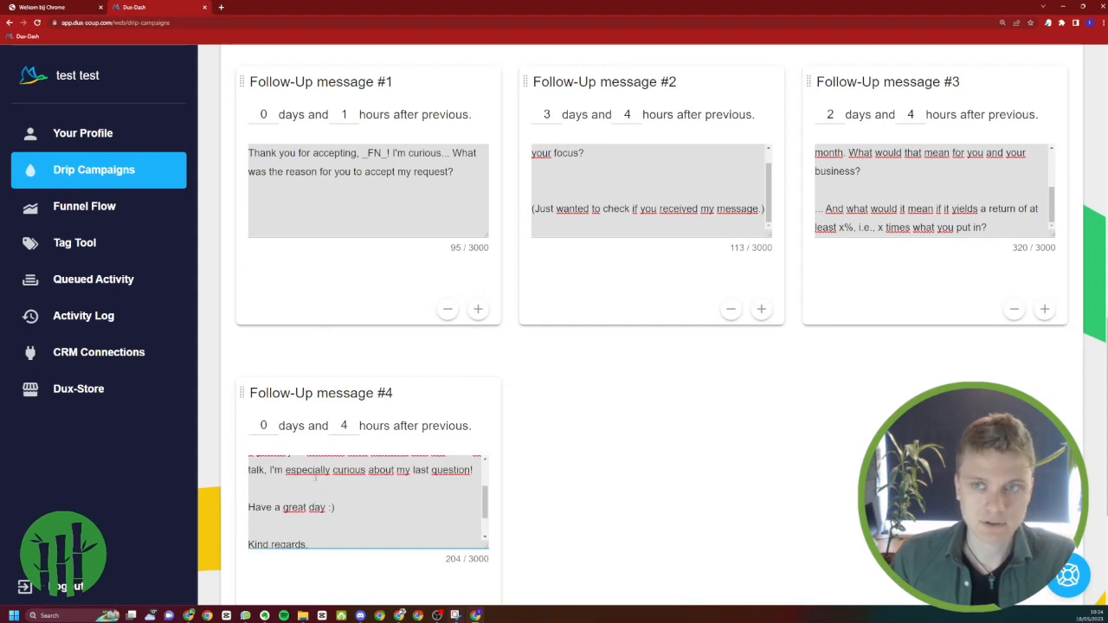
# Remove the extra blank line between the two paragraphs of Follow-Up message #2
pyautogui.scroll(6, 316, 476)
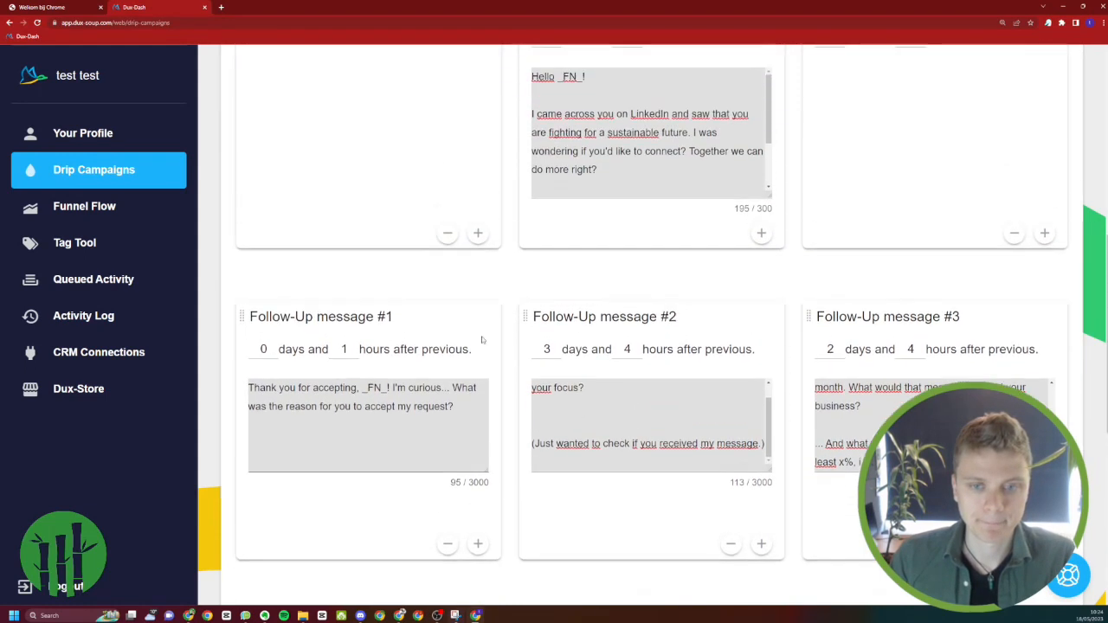
pyautogui.scroll(1, 482, 339)
pyautogui.click(575, 494)
pyautogui.press('BackSpace')
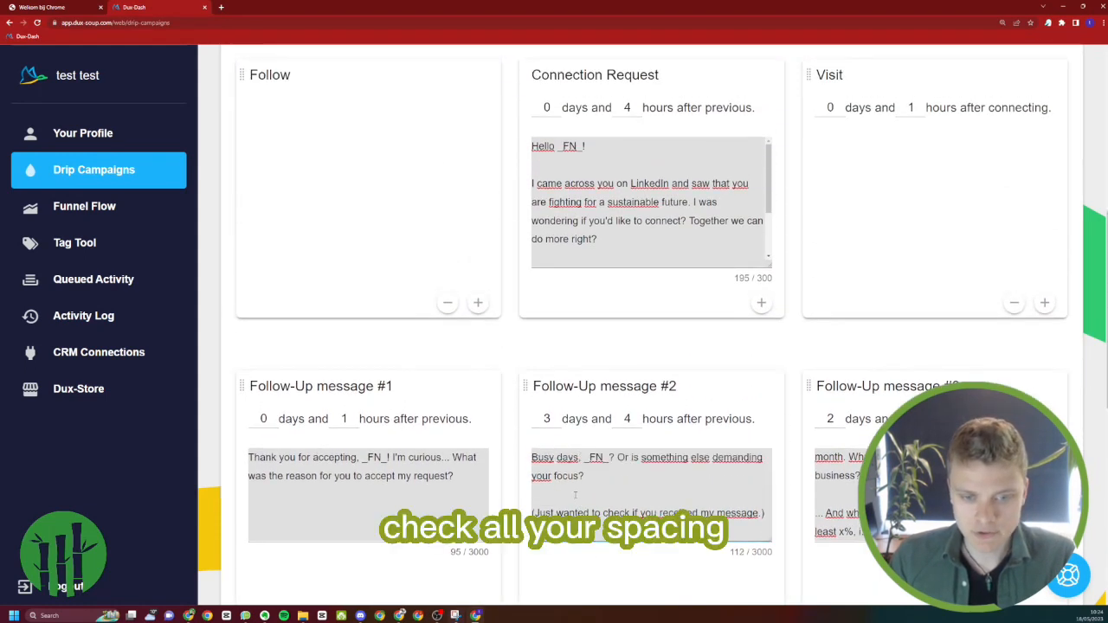
# Try to remove the blank line above the last paragraph of Follow-Up message #3
pyautogui.scroll(-2, 575, 494)
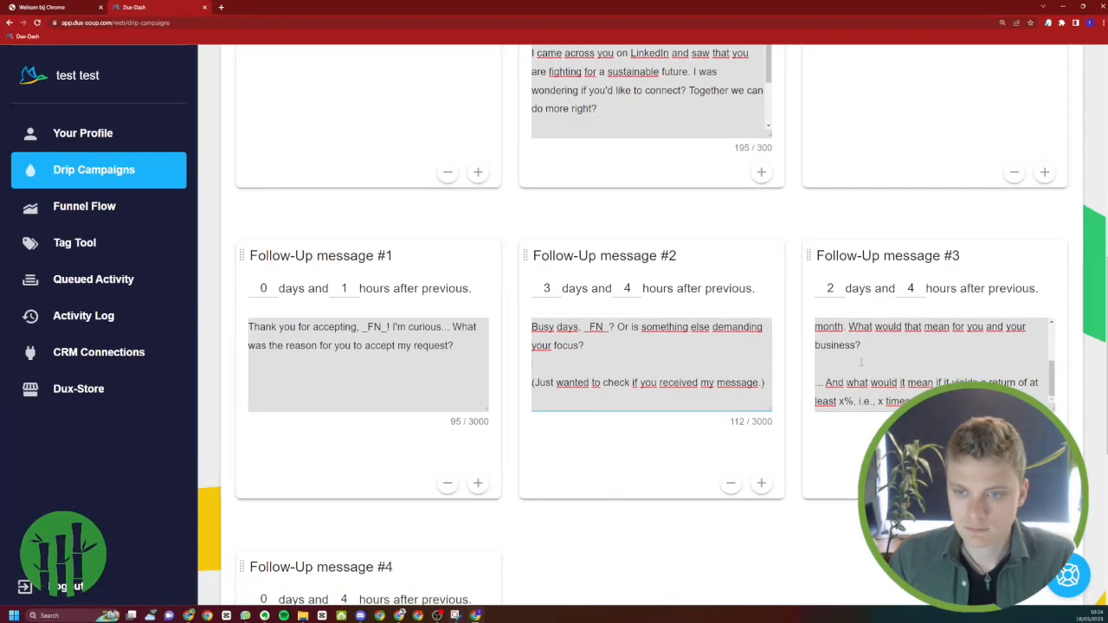
pyautogui.click(862, 362)
pyautogui.press('BackSpace')
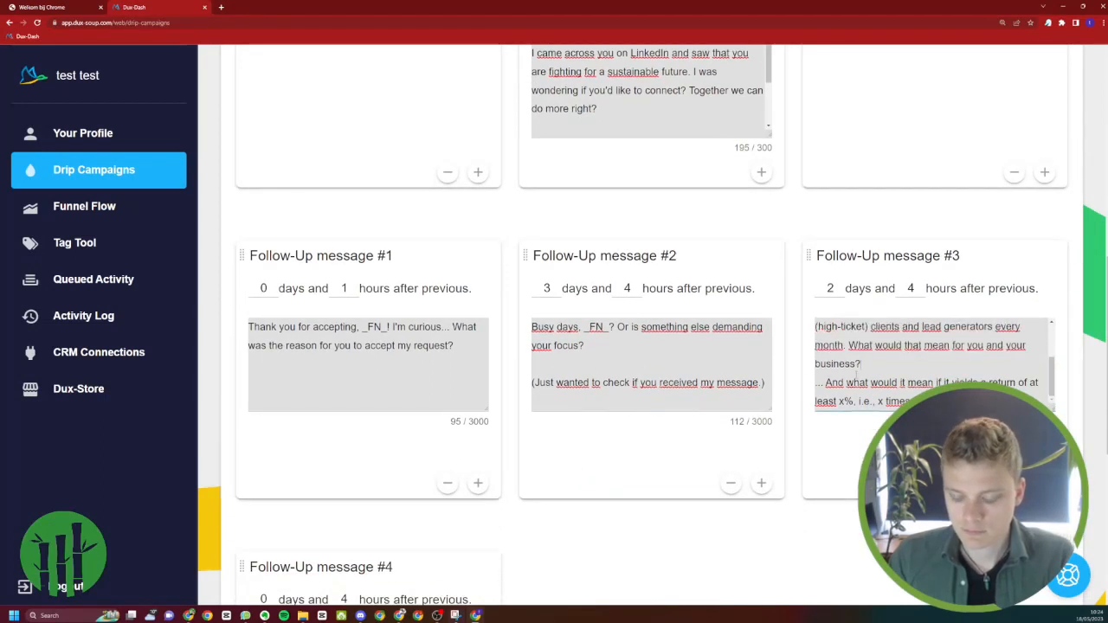
pyautogui.scroll(-2, 864, 375)
pyautogui.scroll(3, 863, 374)
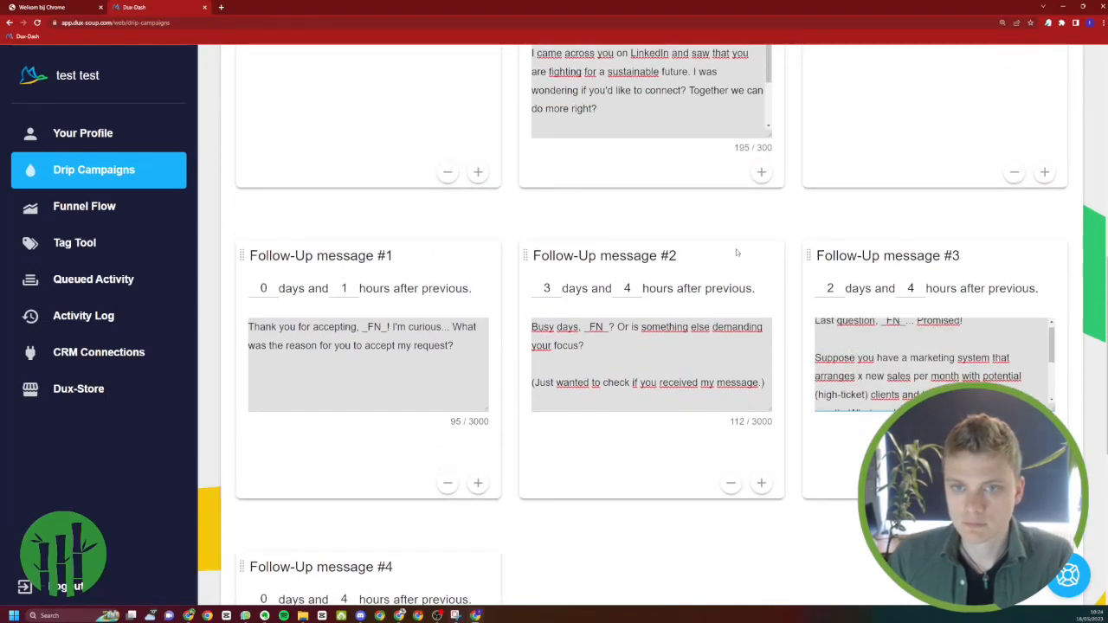
# Check the line spacing of the Connection Request and follow-up messages, and review the whole campaign sequence at a smaller page zoom
pyautogui.scroll(1, 693, 233)
pyautogui.click(665, 217)
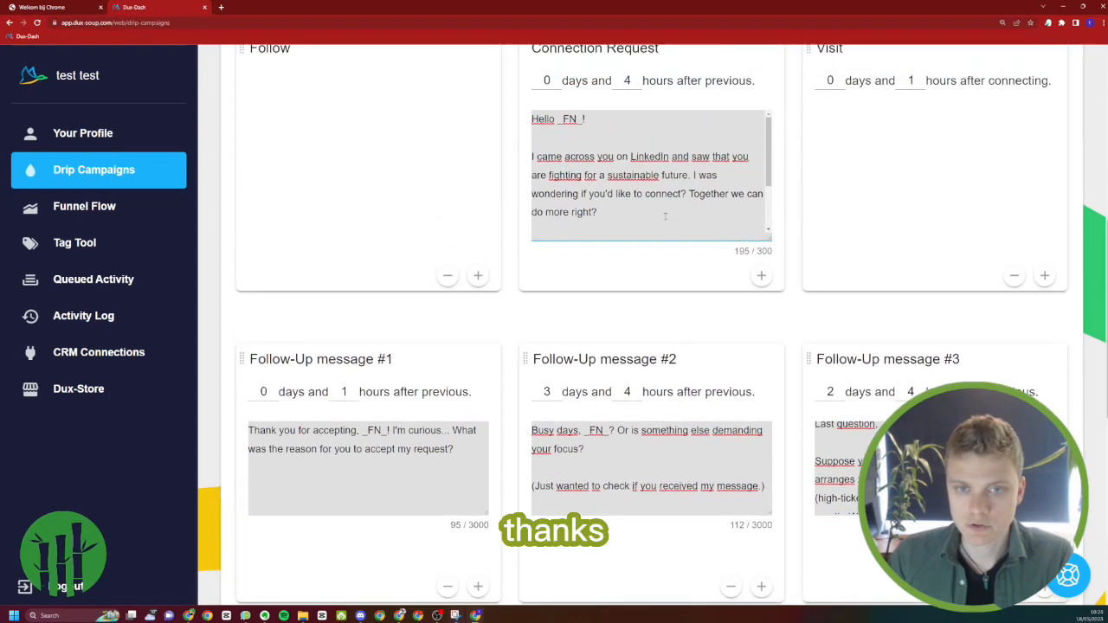
pyautogui.scroll(-2, 665, 215)
pyautogui.scroll(2, 667, 188)
pyautogui.scroll(-1, 661, 160)
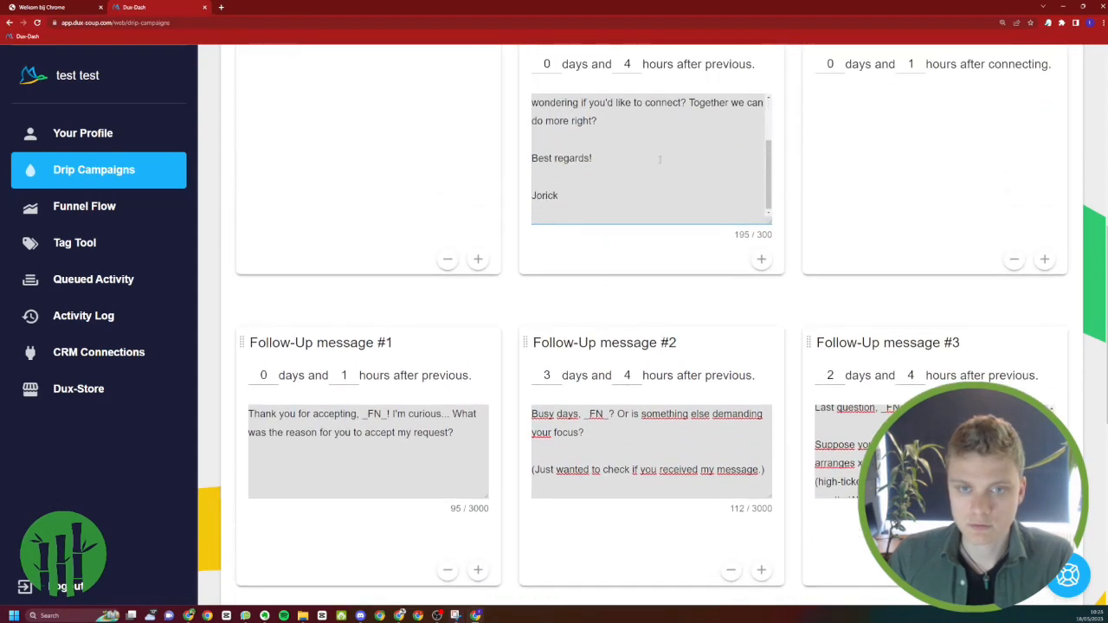
pyautogui.scroll(-5, 659, 159)
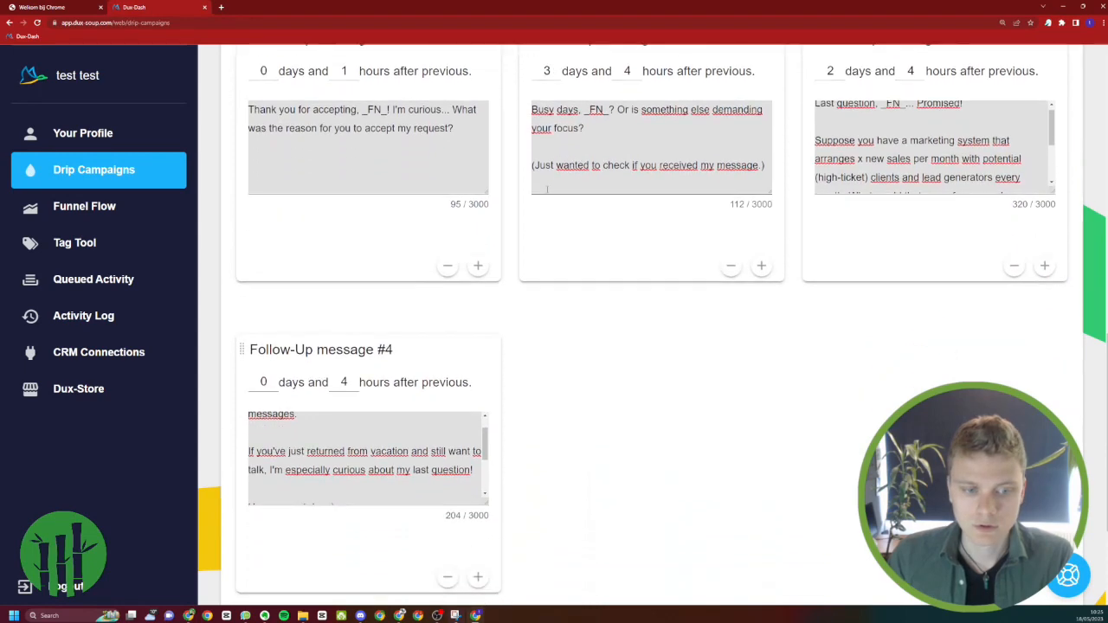
pyautogui.hotkey('ctrl', '-')
pyautogui.hotkey('ctrl', '-')
pyautogui.hotkey('ctrl', '-')
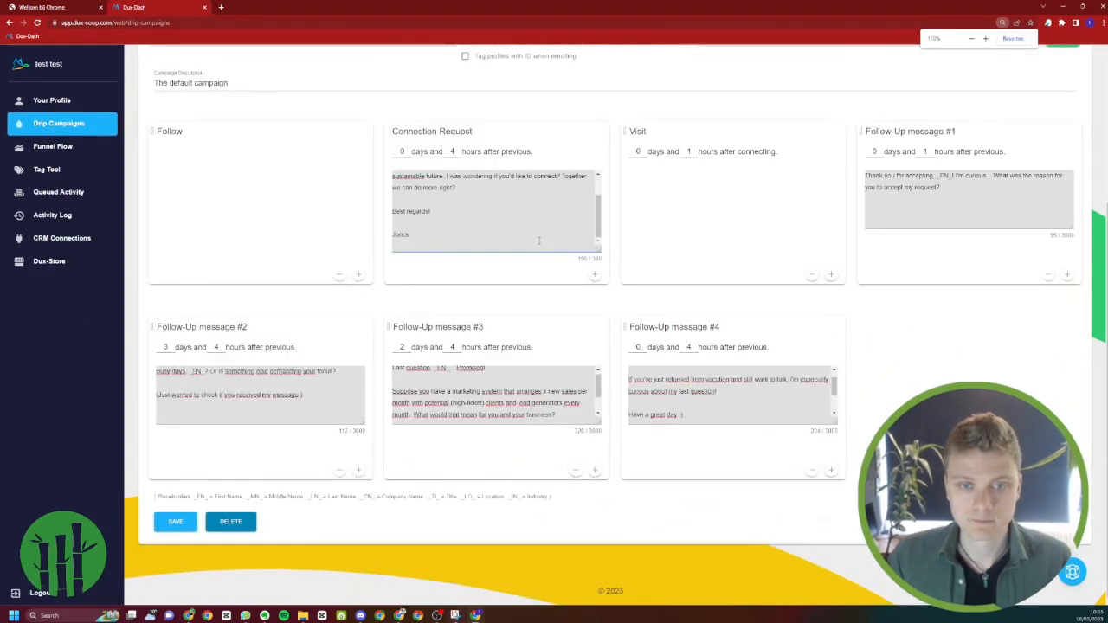
pyautogui.scroll(2, 591, 234)
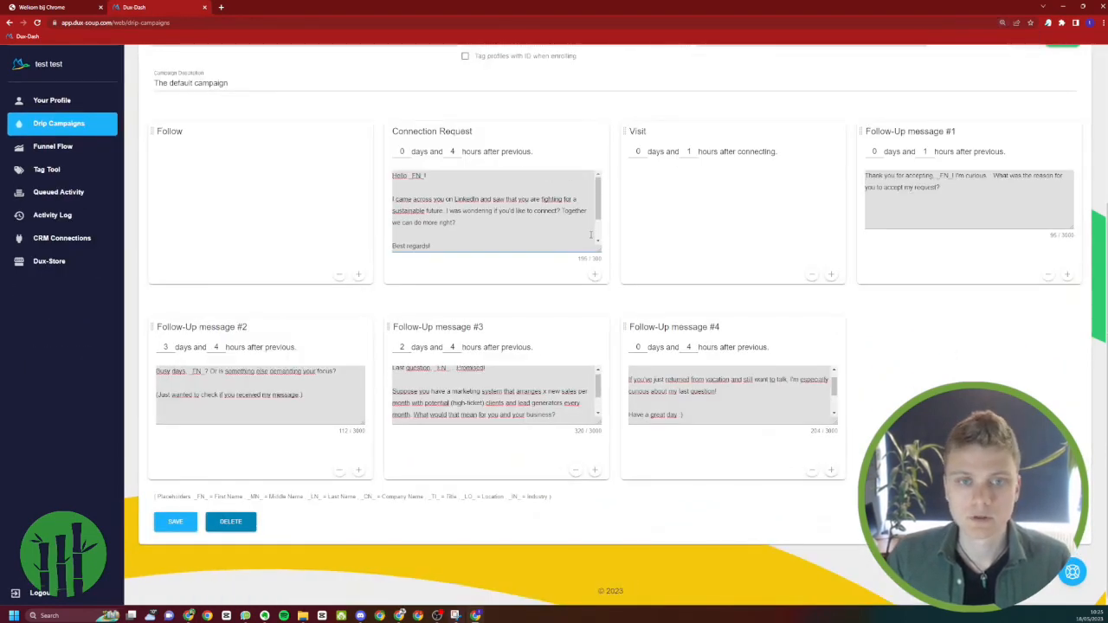
pyautogui.scroll(3, 204, 216)
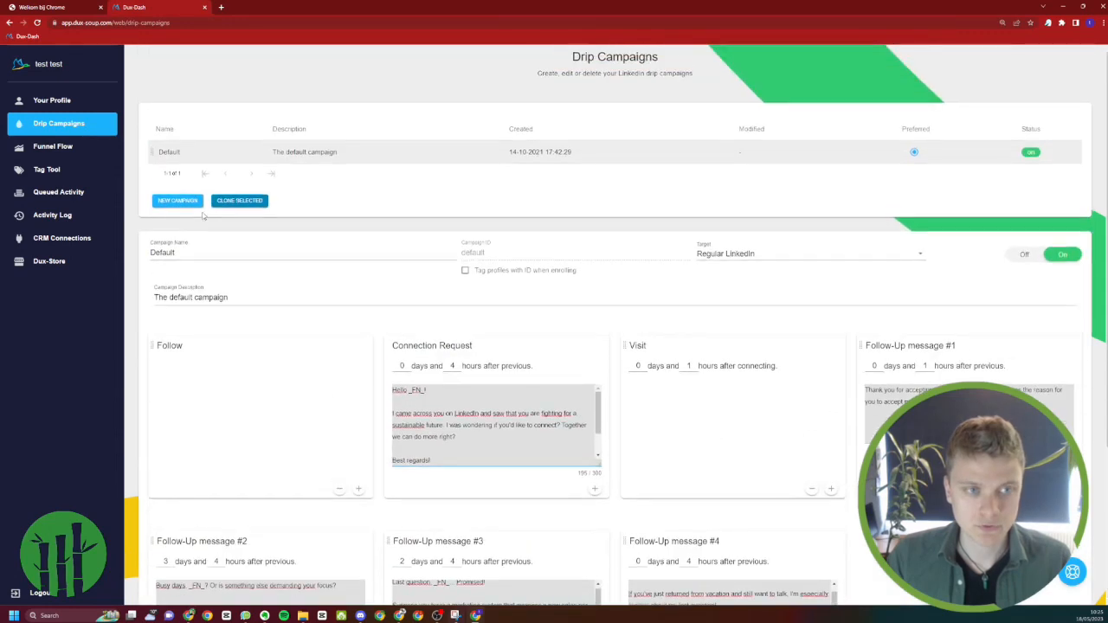
# Look up the title of Funnel 1 in the Message Funnel Templates document for the campaign name and return to the campaign
pyautogui.doubleClick(230, 260)
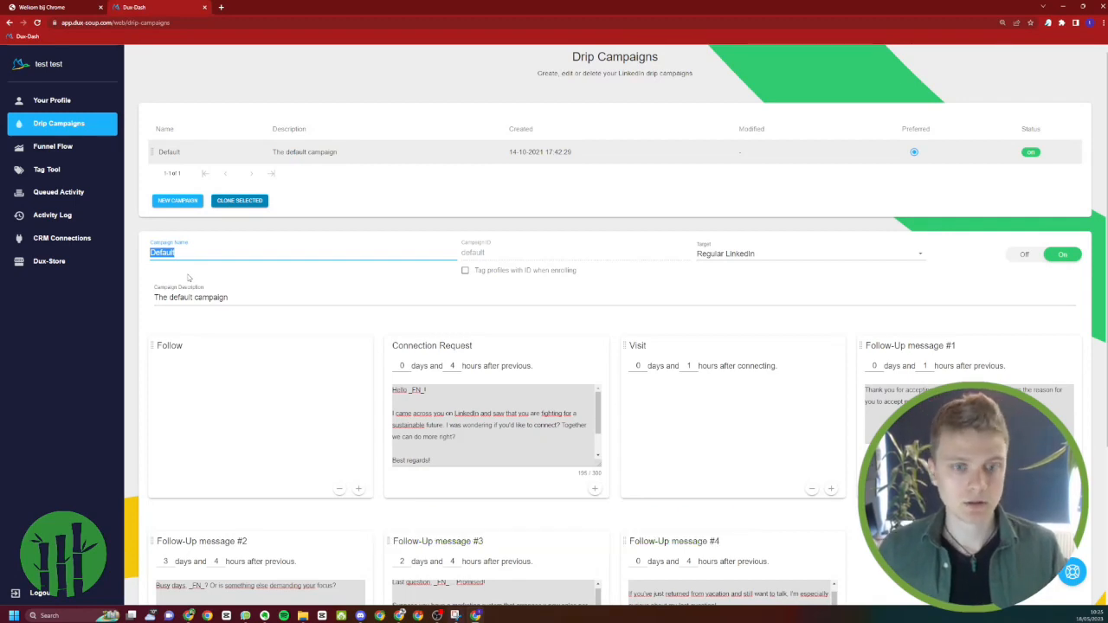
pyautogui.hotkey('alt', 'Tab')
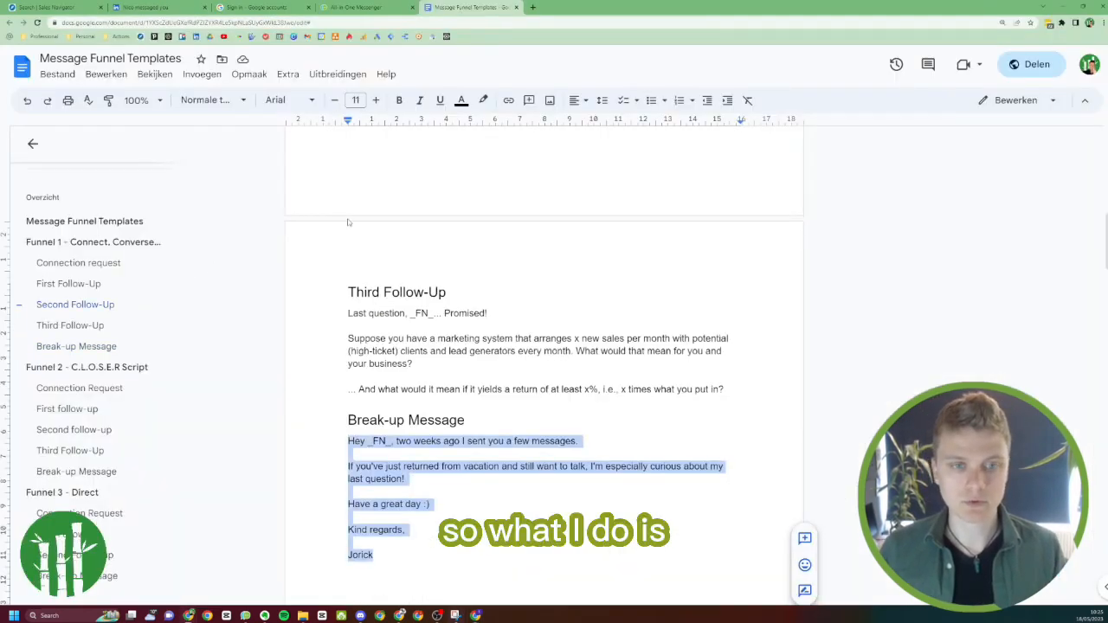
pyautogui.scroll(10, 395, 220)
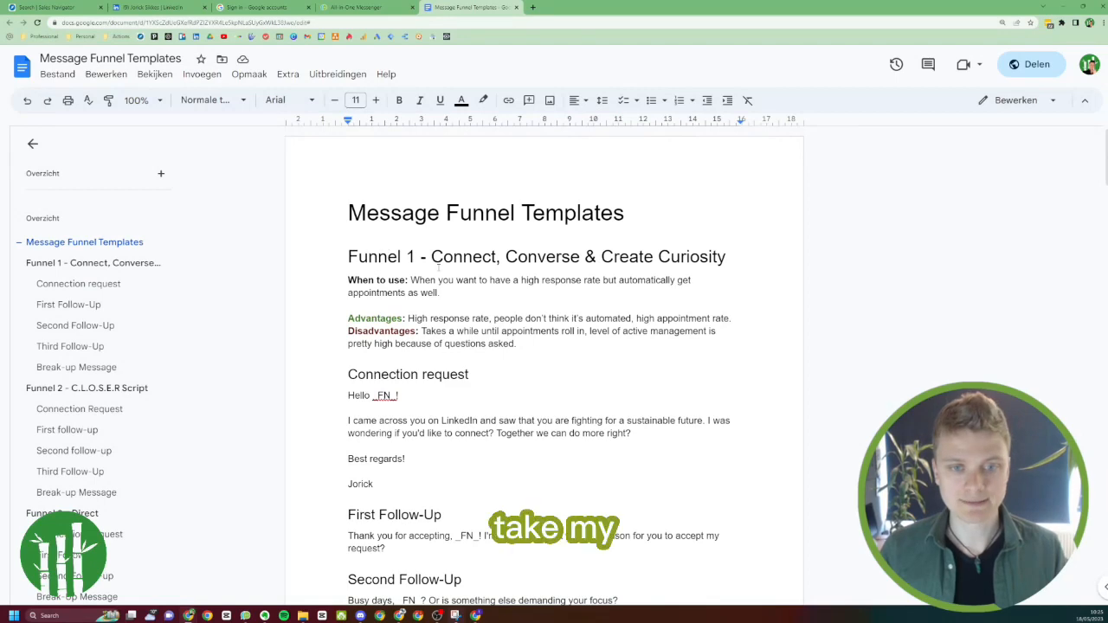
pyautogui.moveTo(434, 257); pyautogui.dragTo(612, 257)
pyautogui.hotkey('alt', 'Tab')
pyautogui.hotkey('alt', 'Tab')
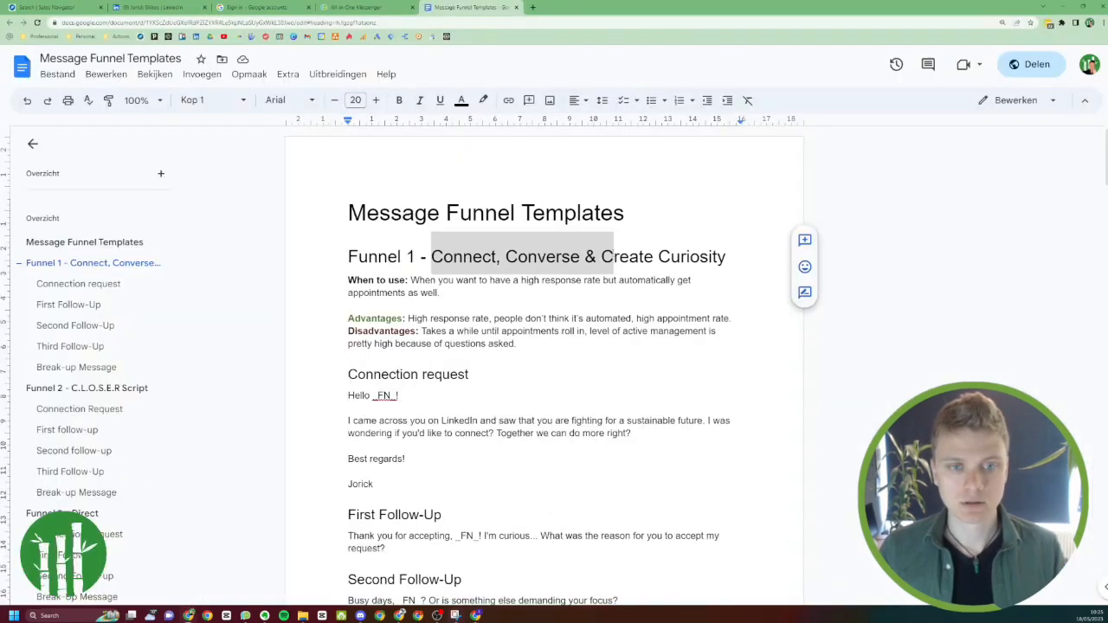
pyautogui.hotkey('alt', 'Tab')
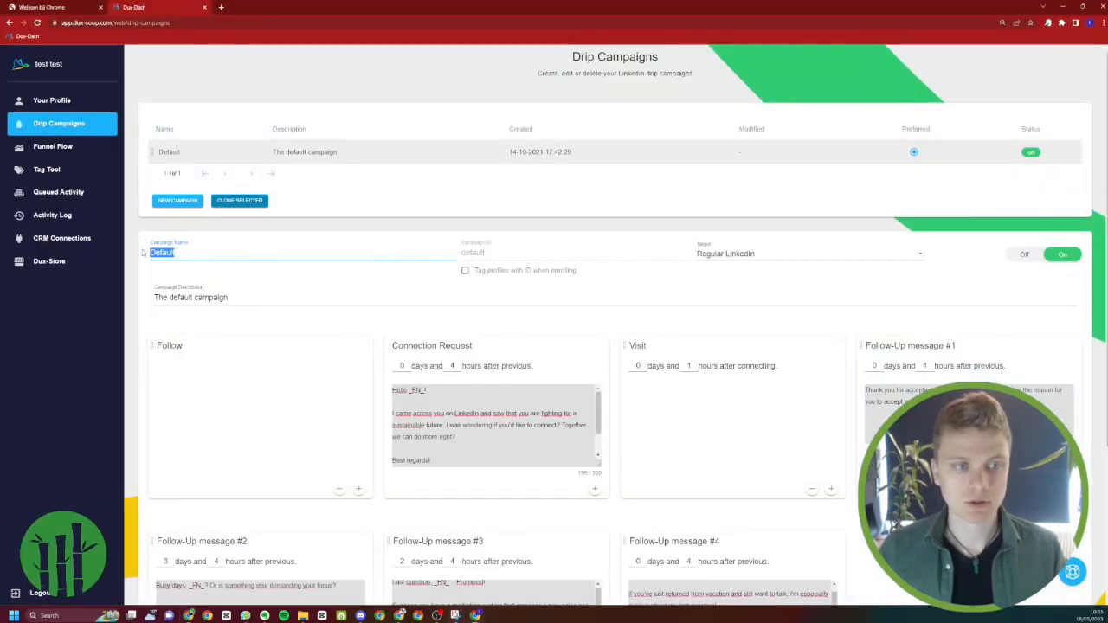
# Rename the Default campaign as "CCC Strategy - Bamboe Marketing"
pyautogui.write('CCC')
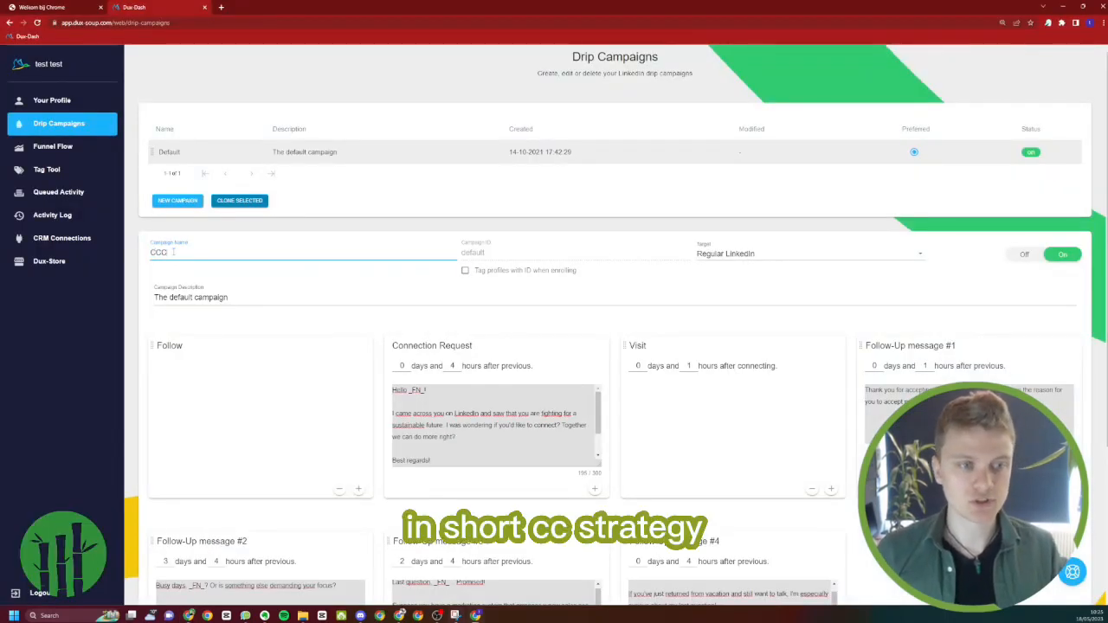
pyautogui.write(' Strategy')
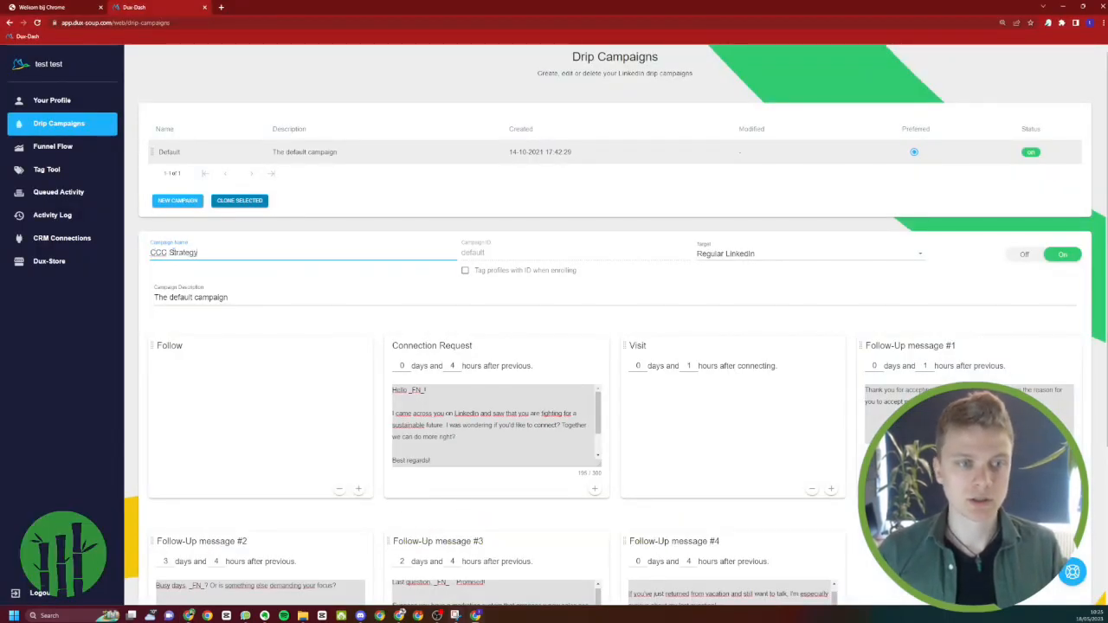
pyautogui.write(' - Bamboe')
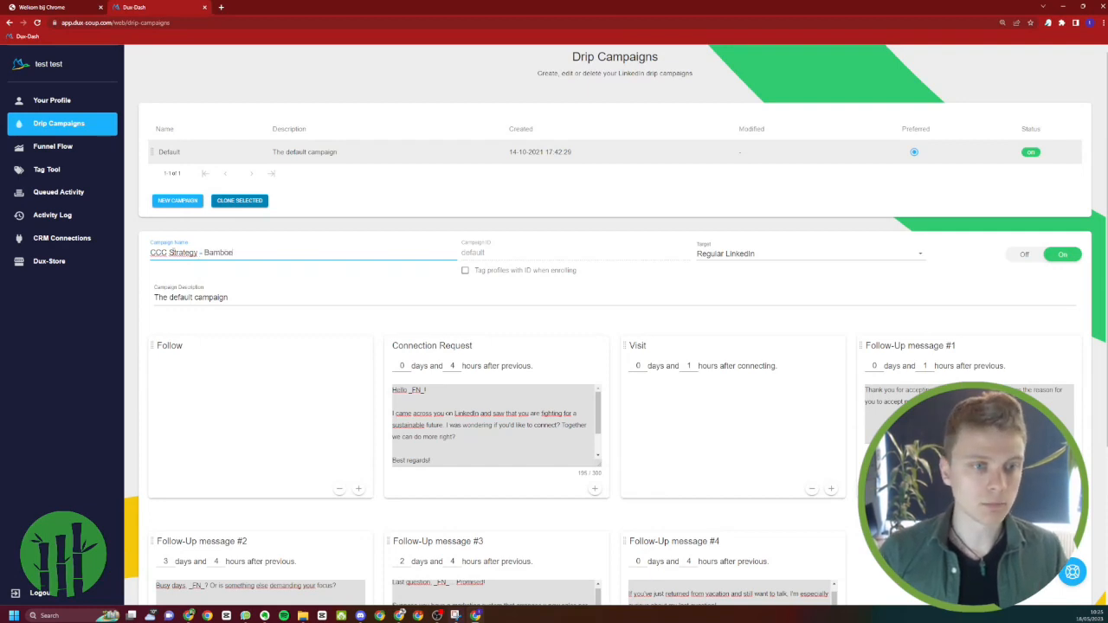
pyautogui.write(' Marketing')
# Replace the campaign description with the campaign name text "CCC Strategy - Bamboe Marketing"
pyautogui.hotkey('ctrl', 'a')
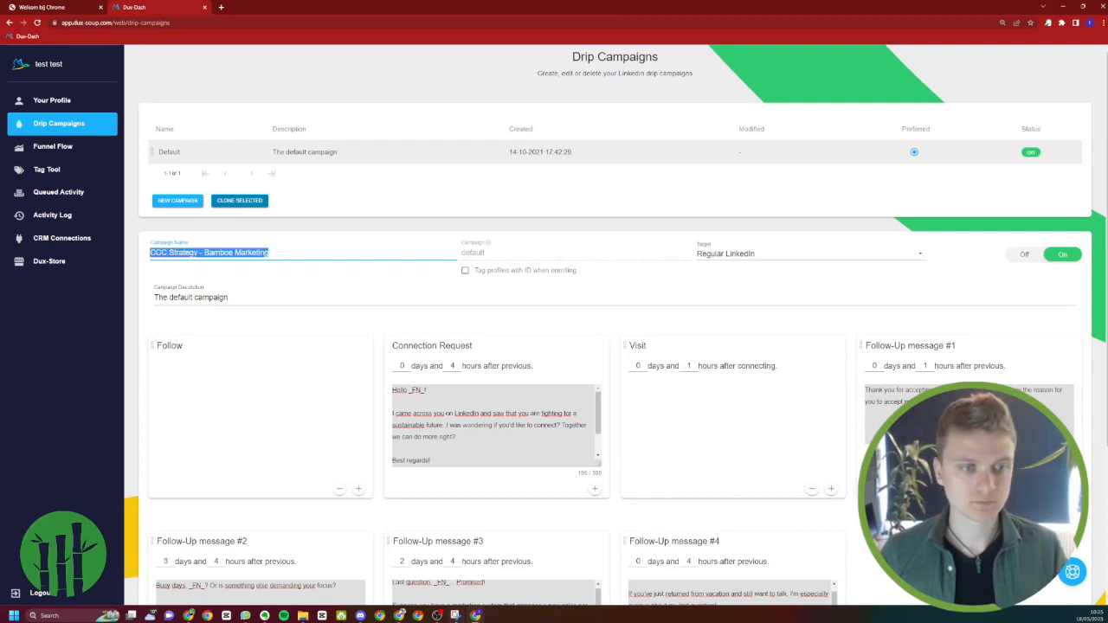
pyautogui.hotkey('ctrl', 'c')
pyautogui.click(178, 298)
pyautogui.hotkey('ctrl', 'a')
pyautogui.hotkey('ctrl', 'v')
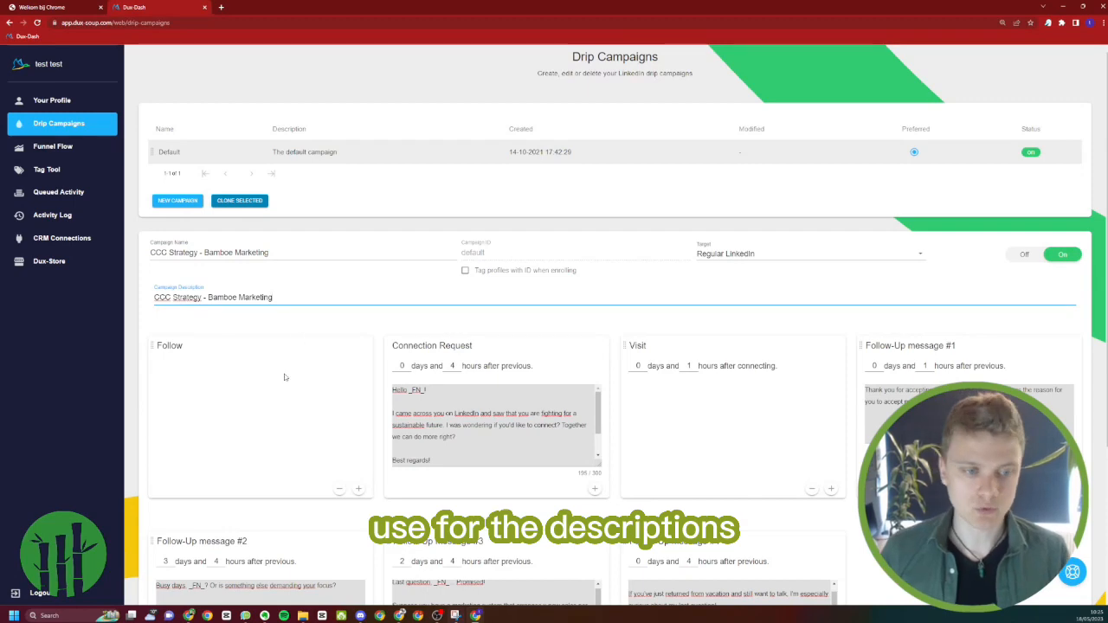
pyautogui.scroll(-5, 285, 377)
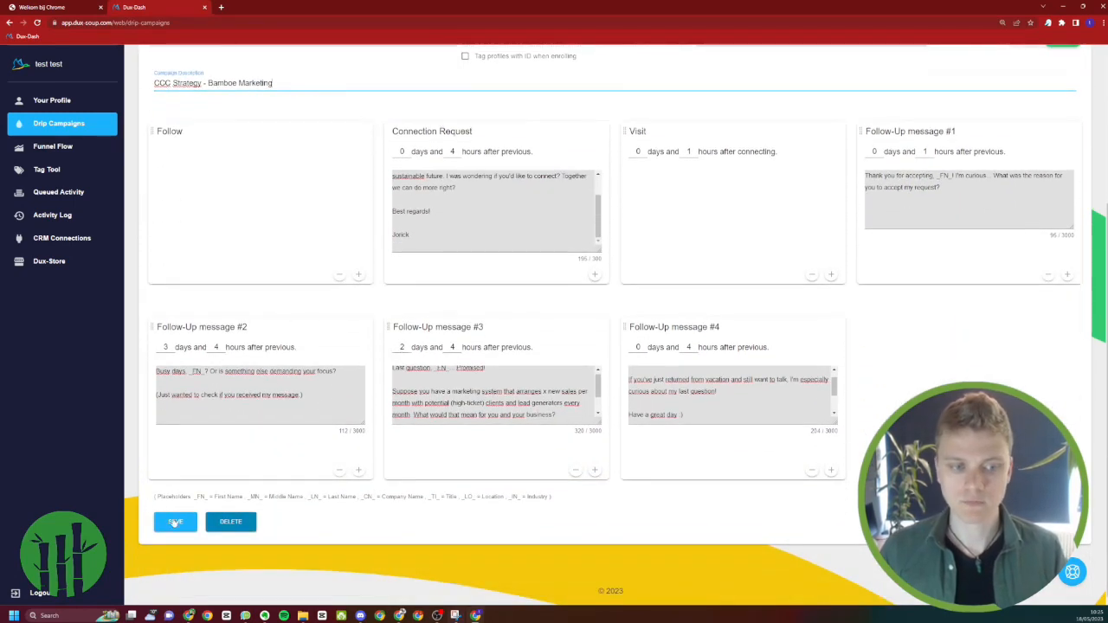
# Save the campaign, set the Follow-Up message #4 delay to 7 days after the previous action, and save it again
pyautogui.click(175, 522)
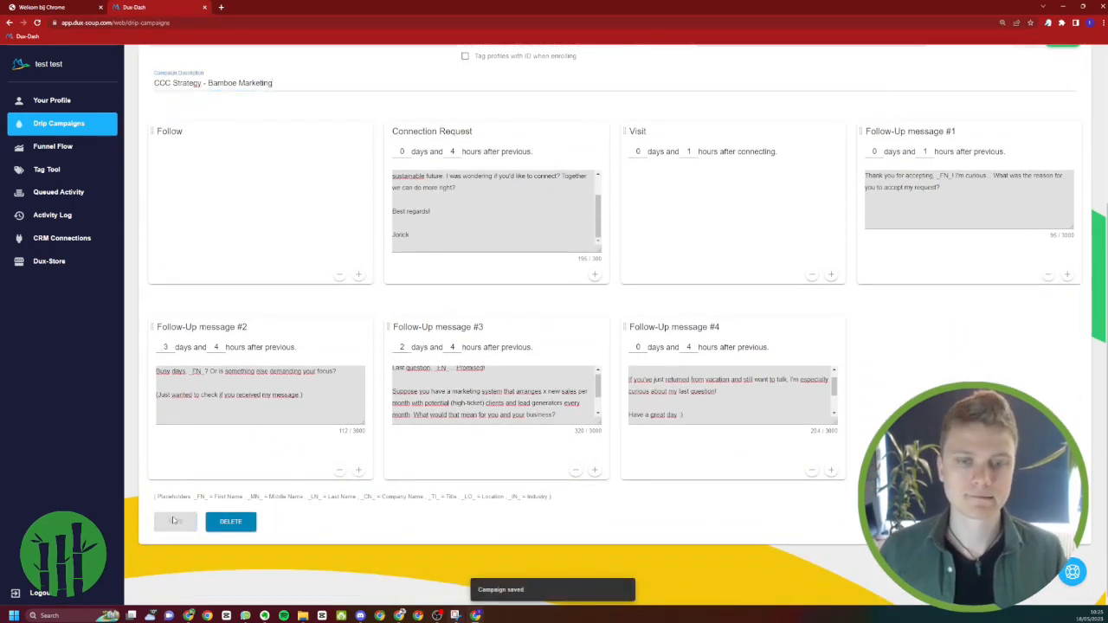
pyautogui.click(644, 347)
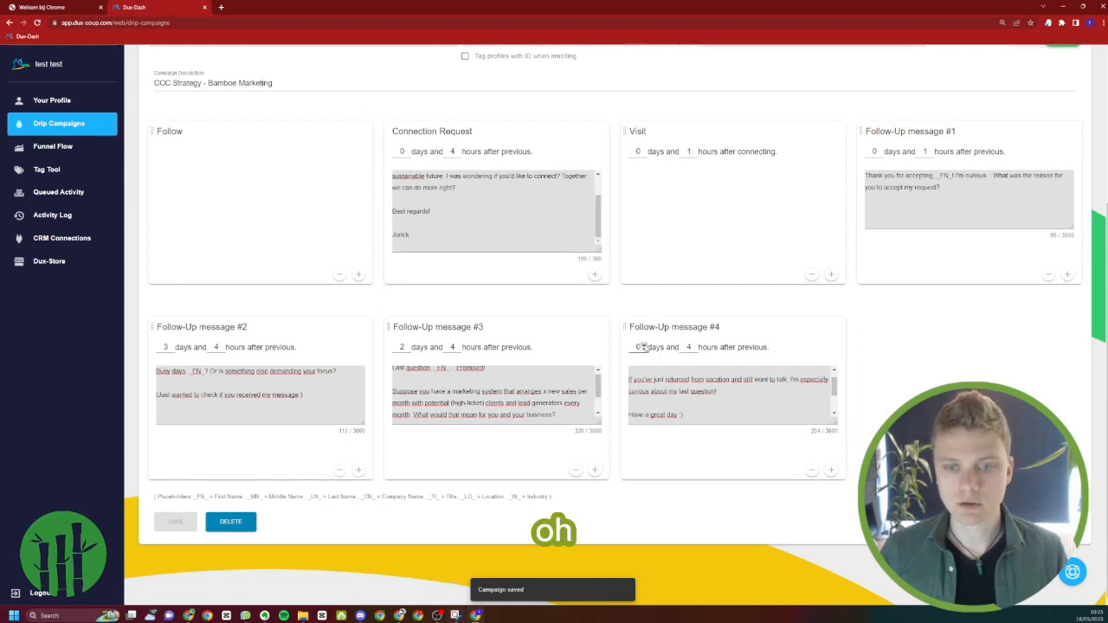
pyautogui.press('BackSpace')
pyautogui.write('6')
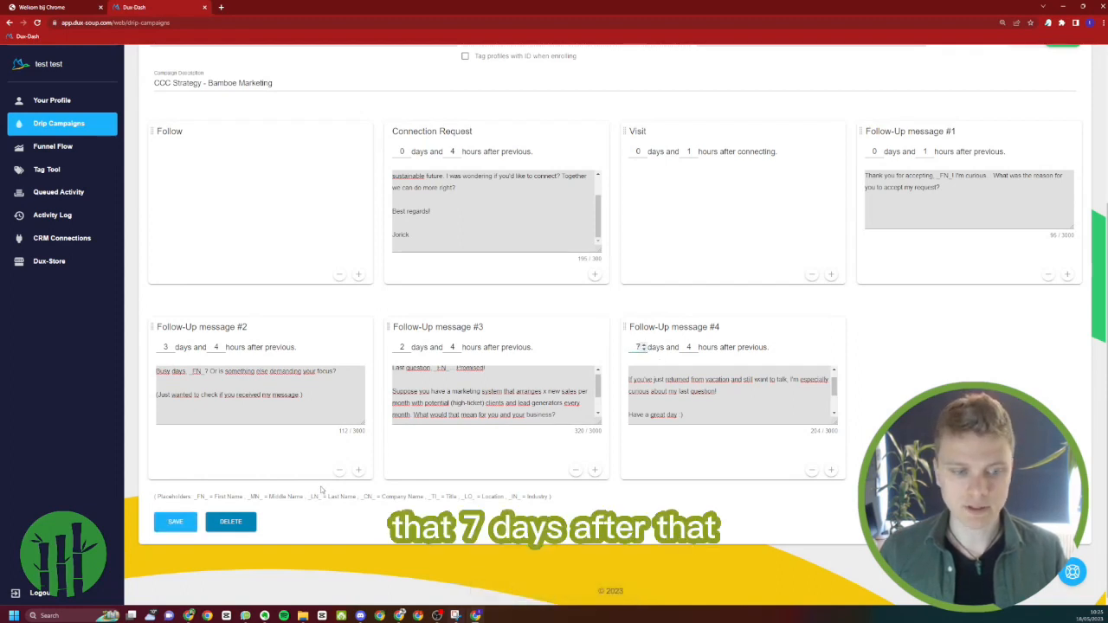
pyautogui.click(184, 525)
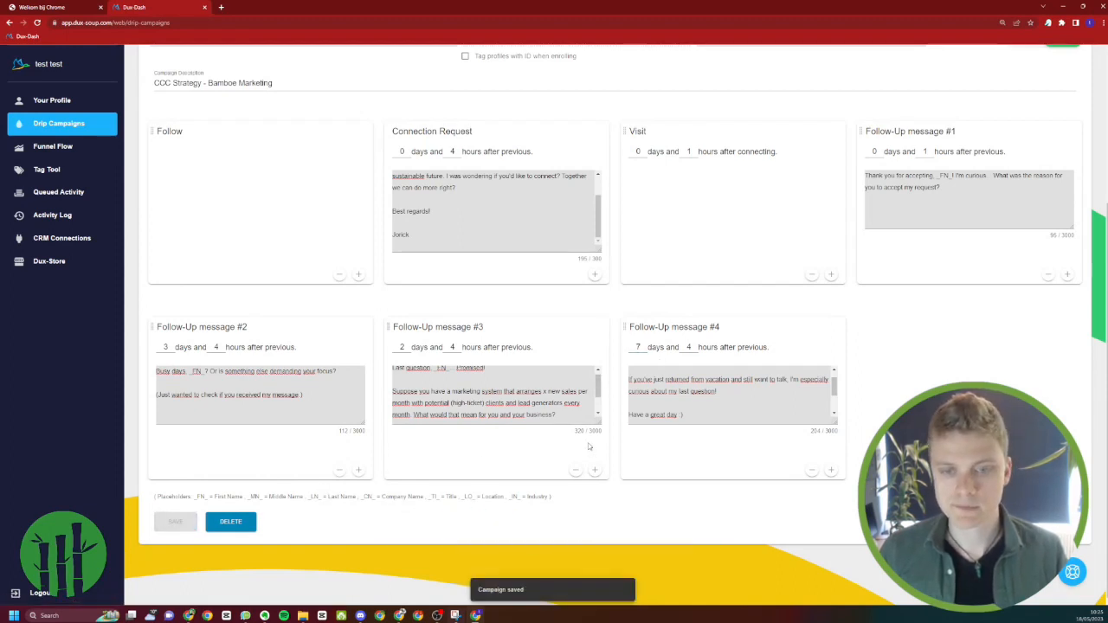
# Add a Visit after Follow-Up message #3, set to 3 days and 4 hours after the previous action, and save the campaign
pyautogui.click(595, 470)
pyautogui.click(603, 511)
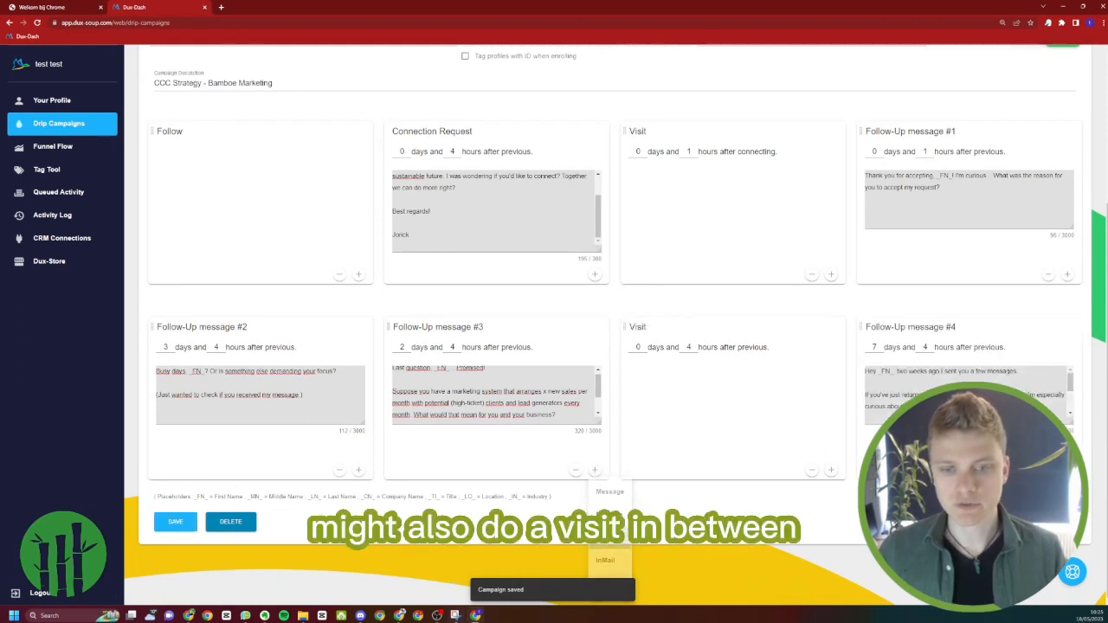
pyautogui.click(642, 344)
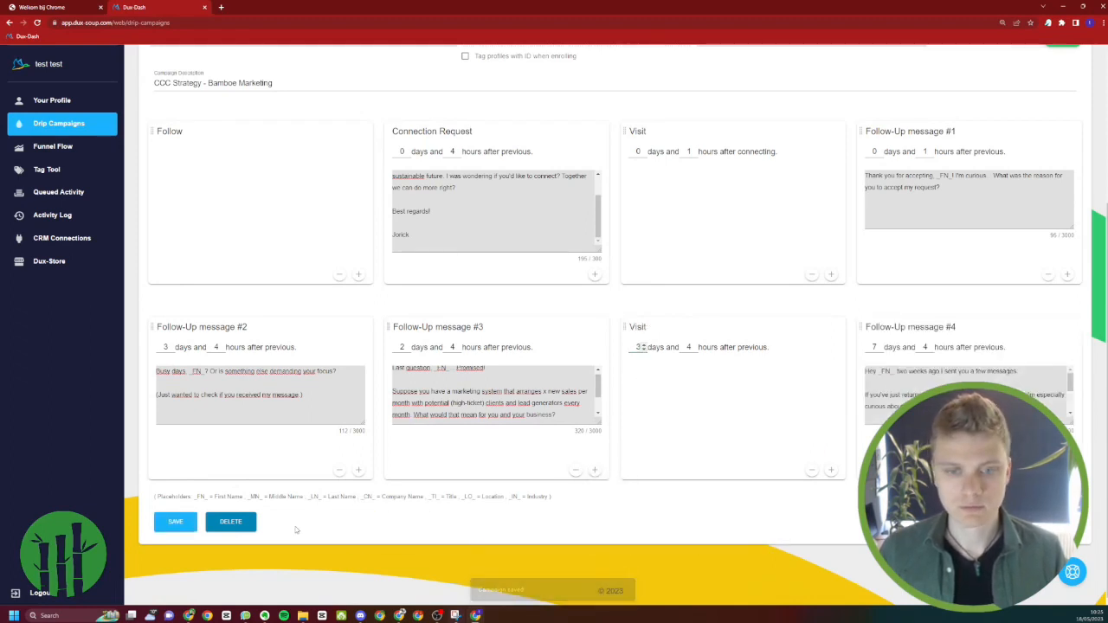
pyautogui.click(182, 528)
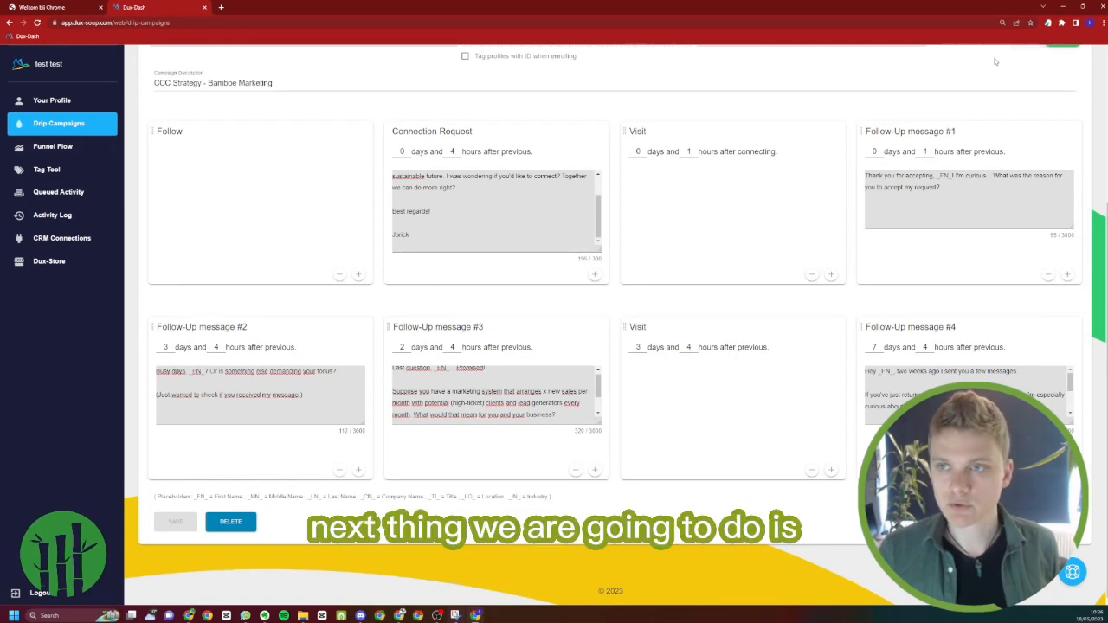
# Check that the Dux-Soup extension is pinned in the browser and open its options page
pyautogui.click(1047, 24)
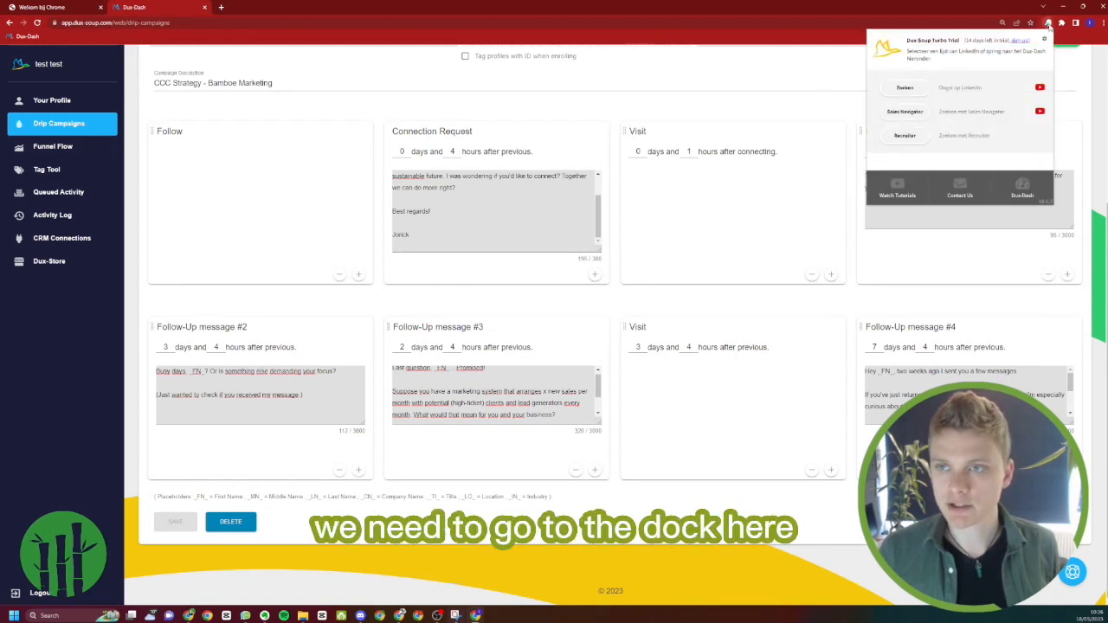
pyautogui.click(1048, 24)
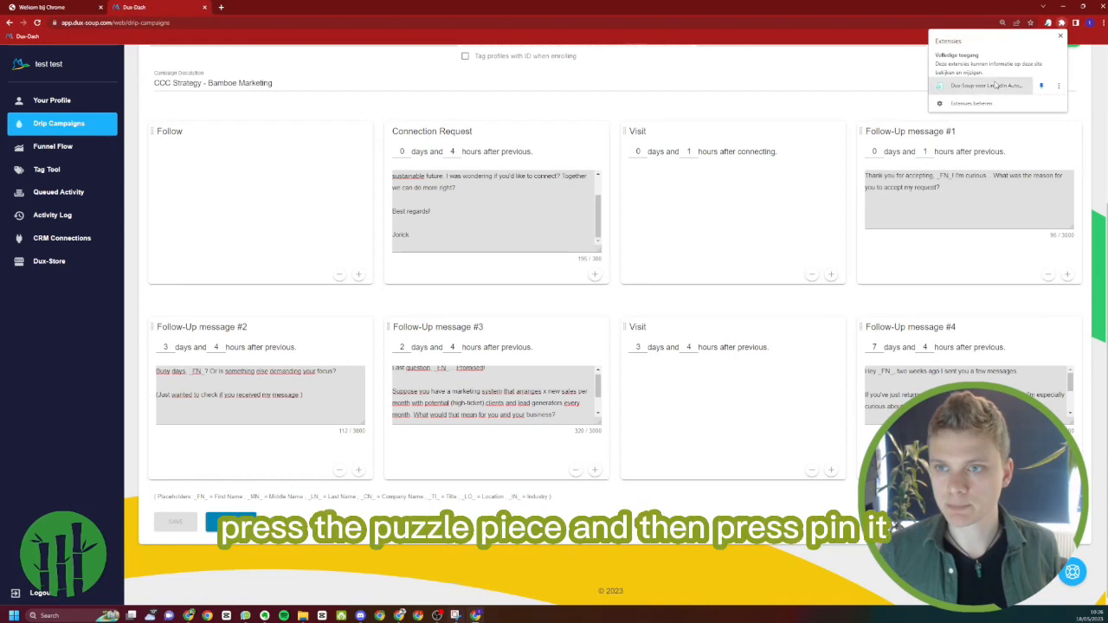
pyautogui.click(1041, 85)
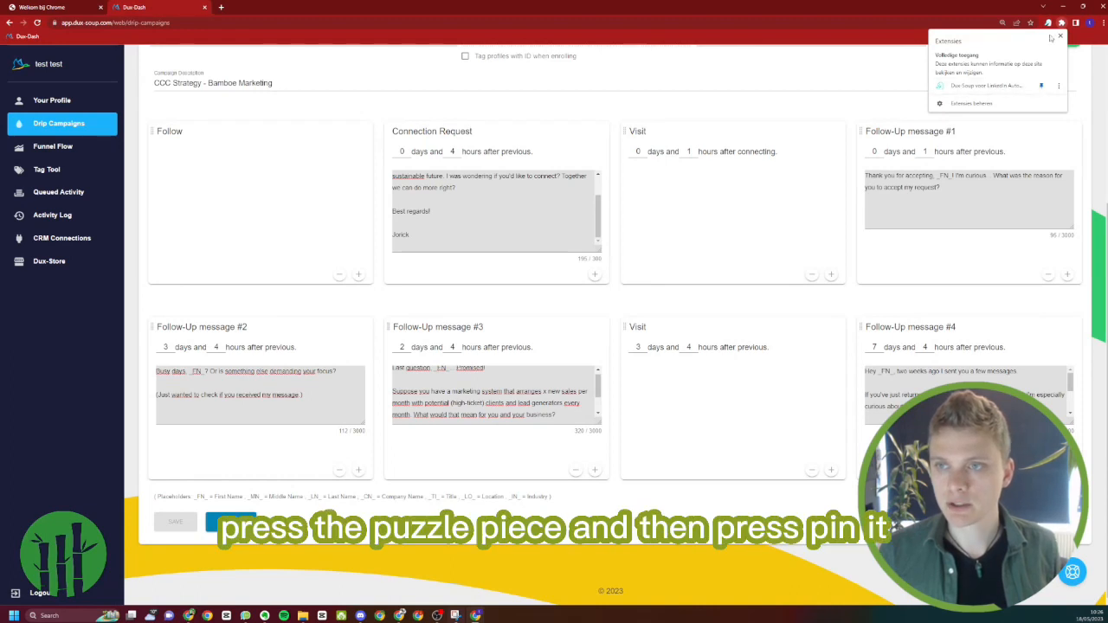
pyautogui.click(1048, 24)
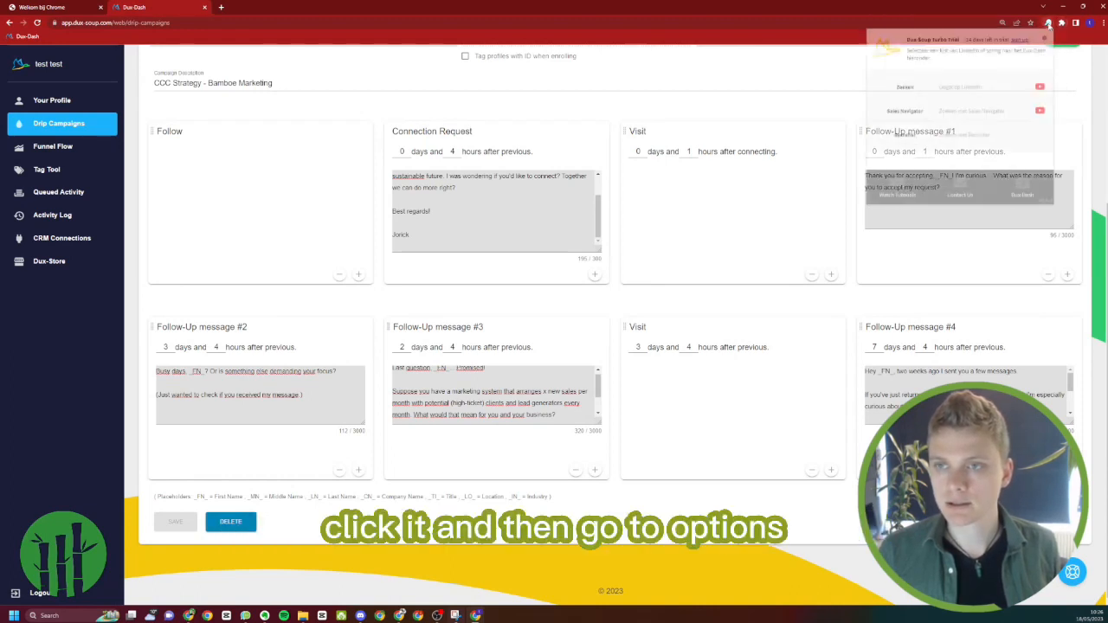
pyautogui.click(1045, 38)
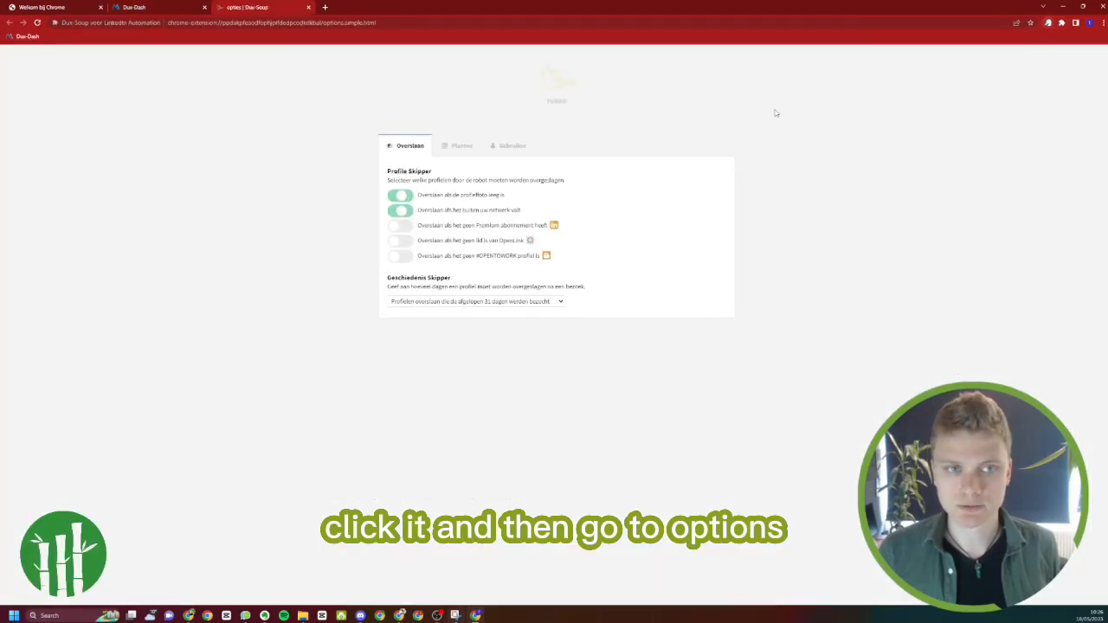
# Switch the Dux-Soup user type to expert and accept the change to the advanced options
pyautogui.click(514, 149)
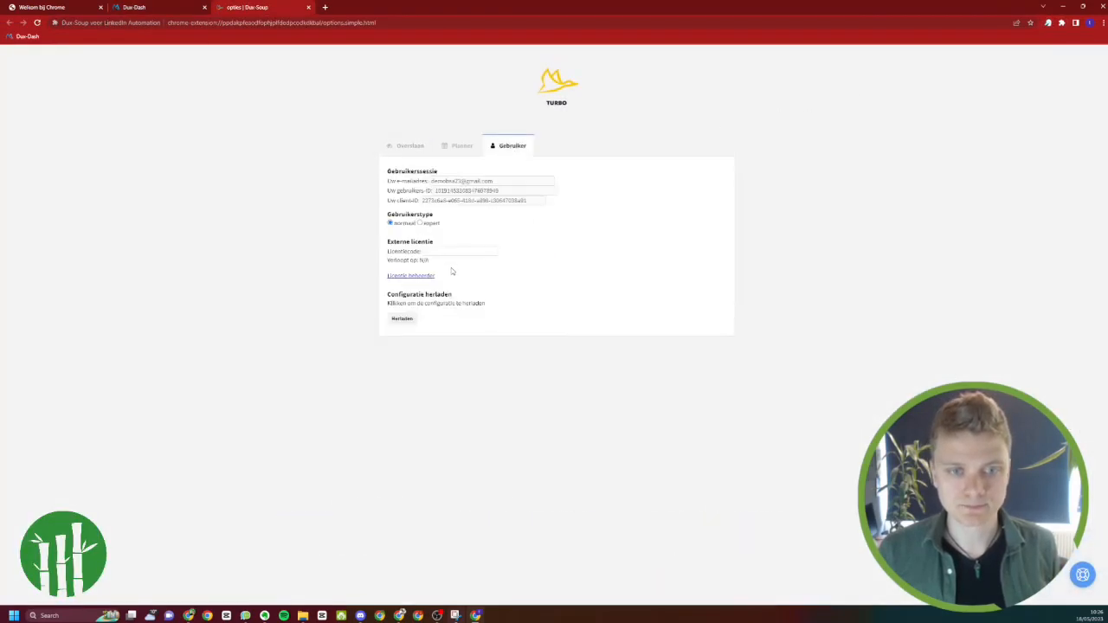
pyautogui.click(419, 224)
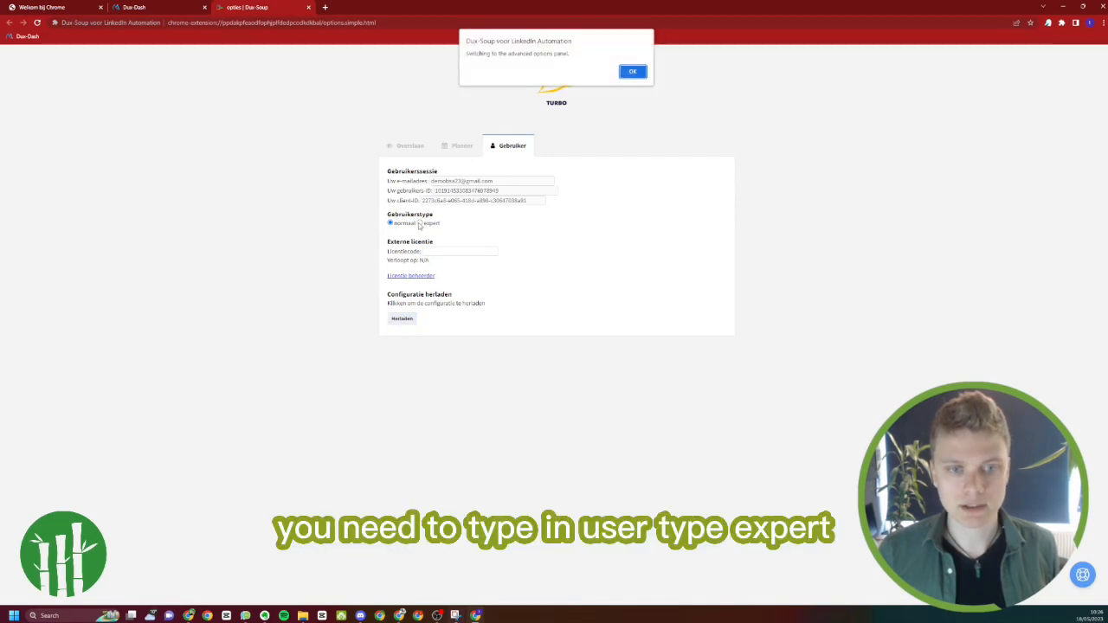
pyautogui.click(631, 71)
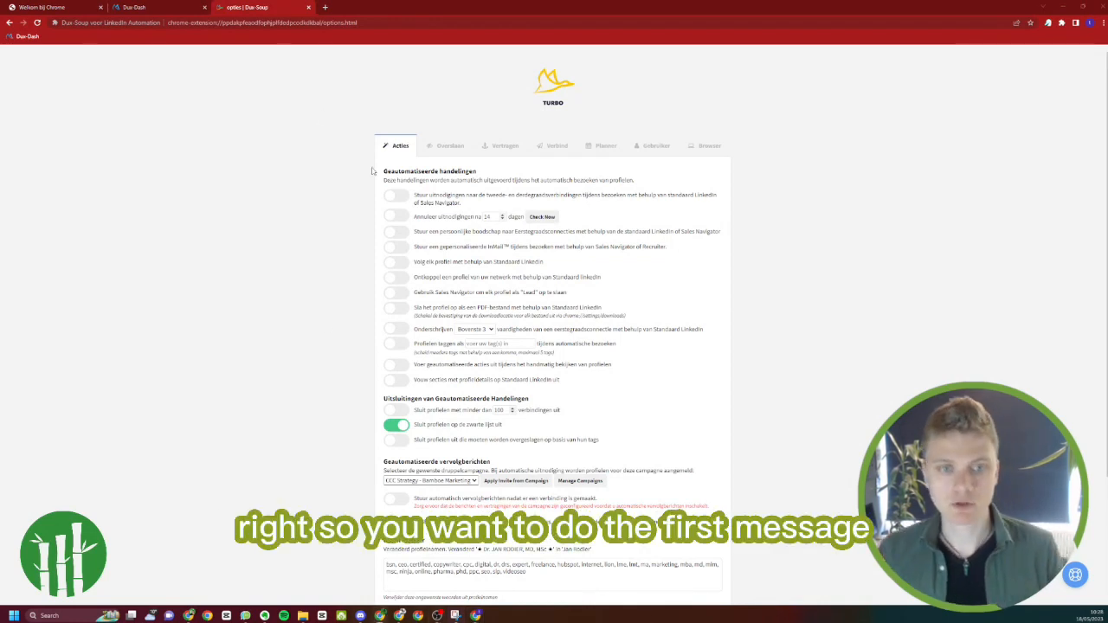
# Enable automatic invitations to second- and third-degree connections and copy the Funnel 1 connection request text from the Message Funnel Templates document
pyautogui.click(395, 194)
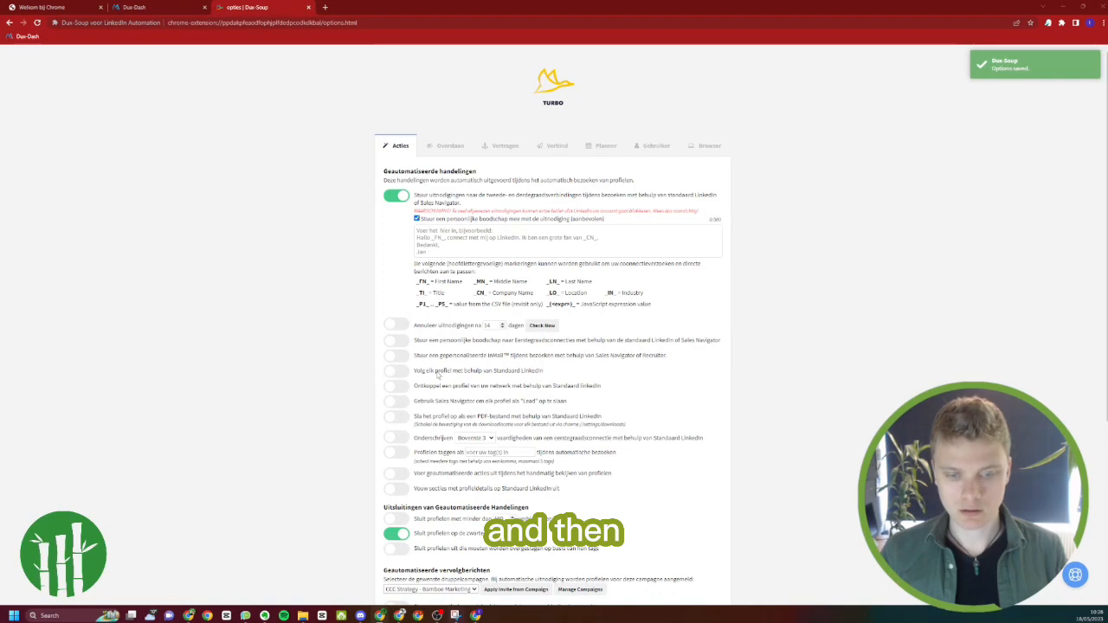
pyautogui.moveTo(431, 257); pyautogui.dragTo(613, 257)
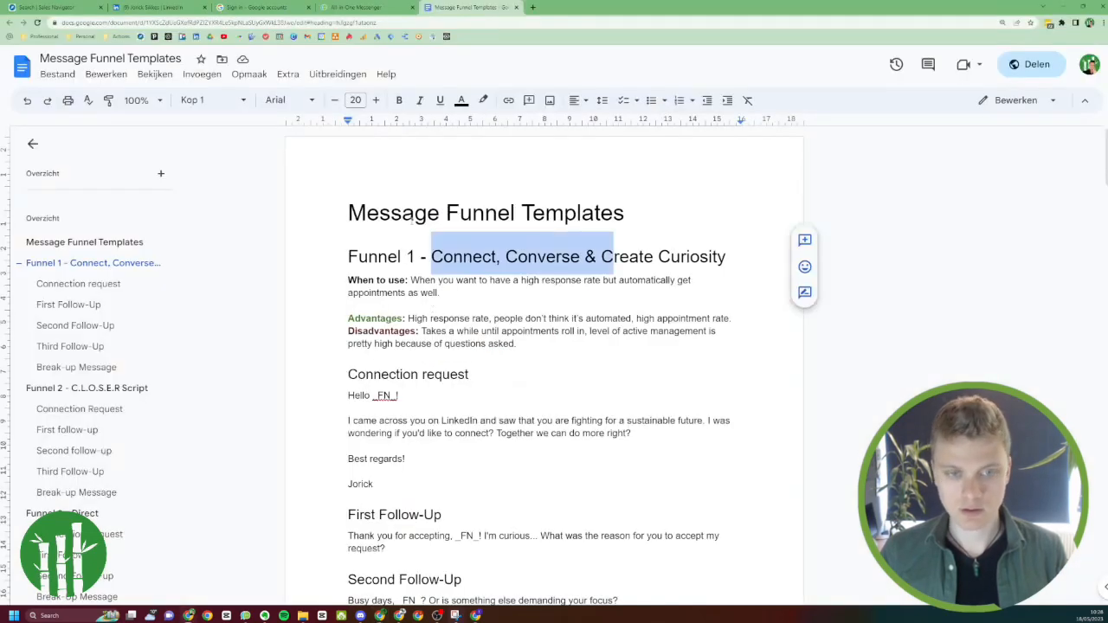
pyautogui.moveTo(346, 395); pyautogui.dragTo(381, 484)
pyautogui.hotkey('ctrl', 'c')
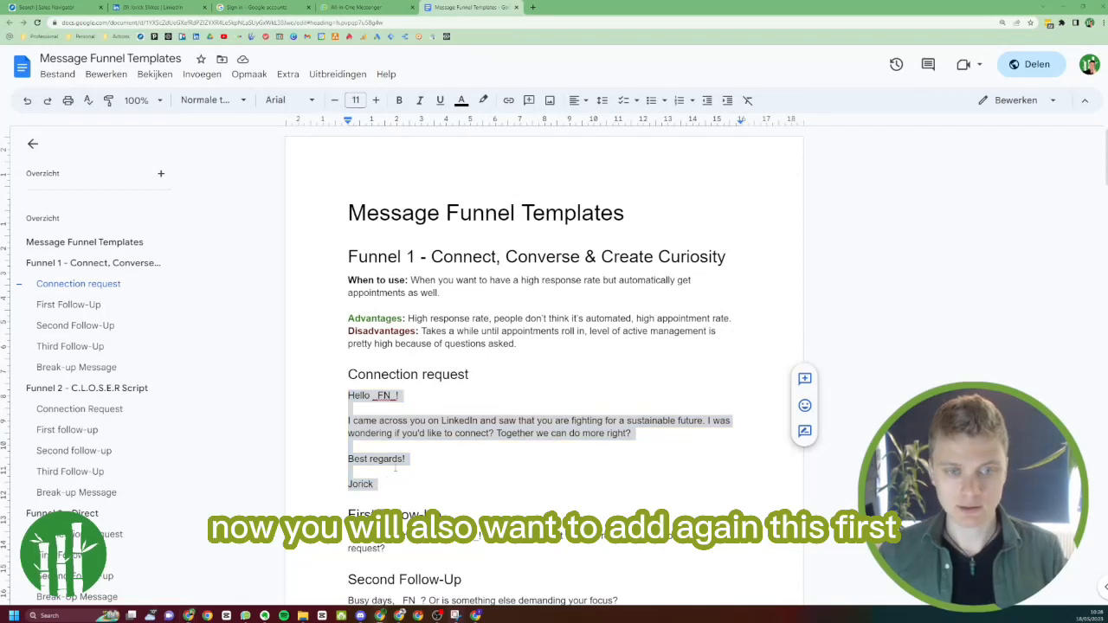
pyautogui.click(464, 251)
pyautogui.hotkey('alt', 'Tab')
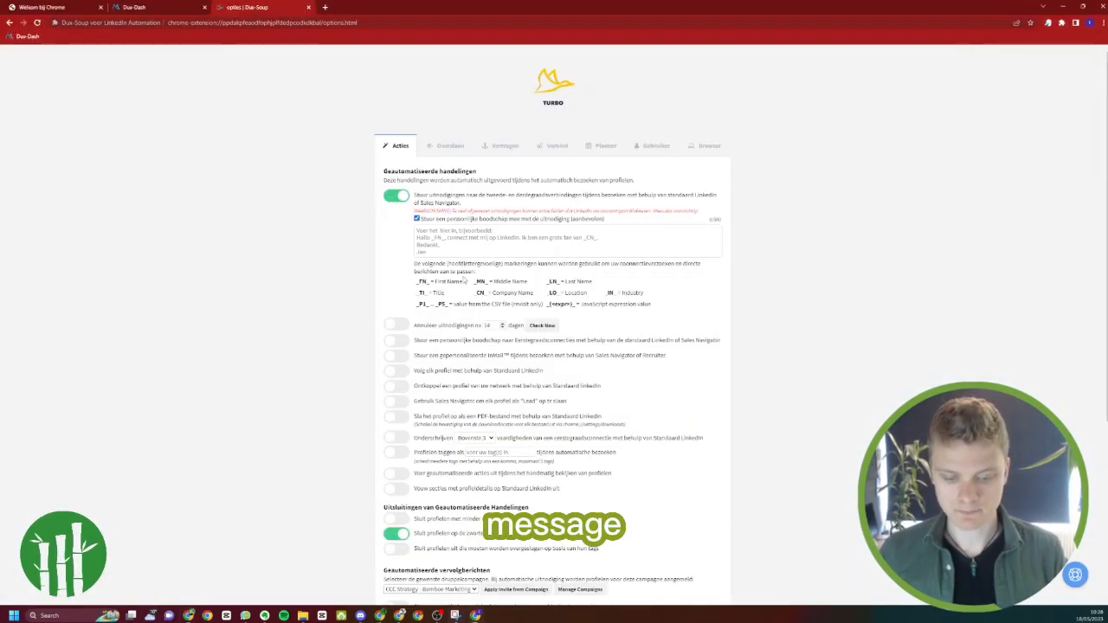
# Paste the connection request text as the personal invitation message and remove the extra blank lines between its paragraphs
pyautogui.click(465, 239)
pyautogui.hotkey('ctrl', 'v')
pyautogui.scroll(1, 459, 246)
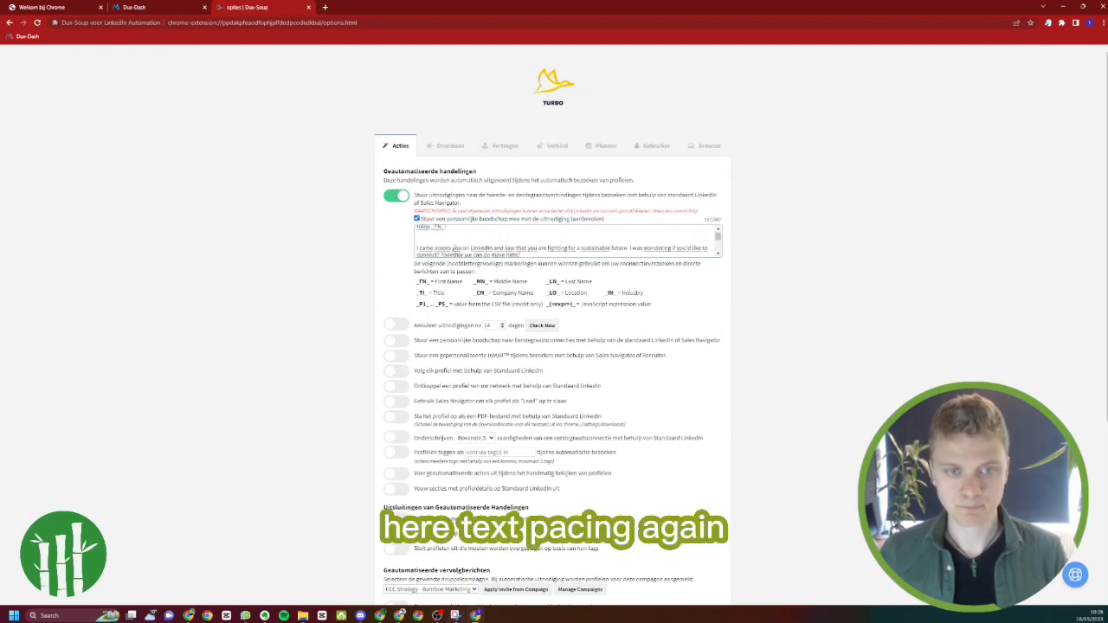
pyautogui.scroll(-5, 450, 242)
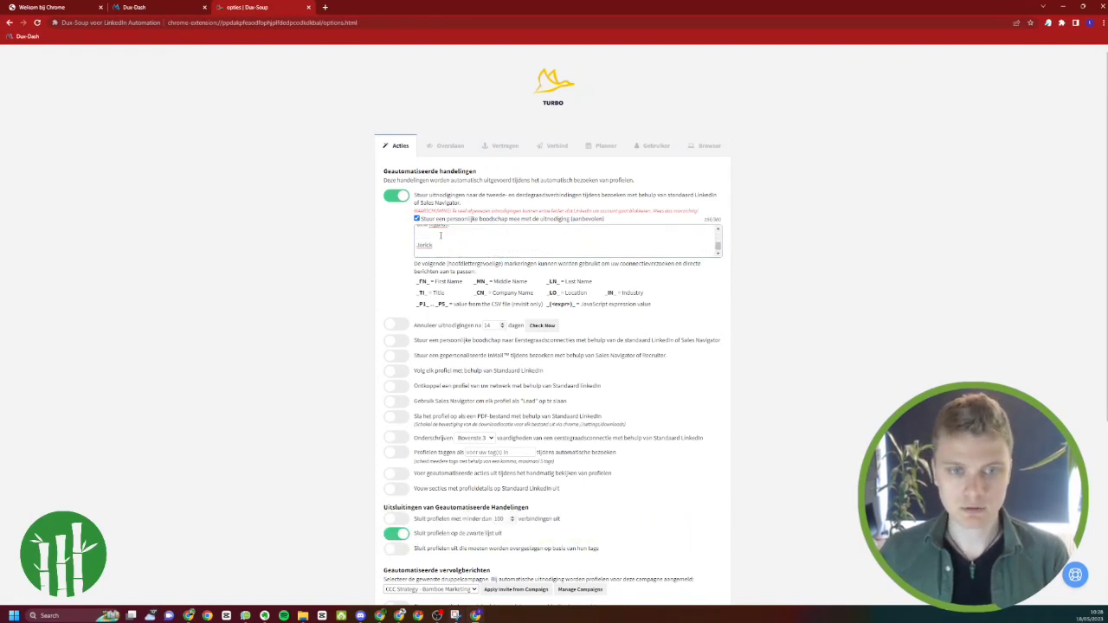
pyautogui.scroll(5, 441, 235)
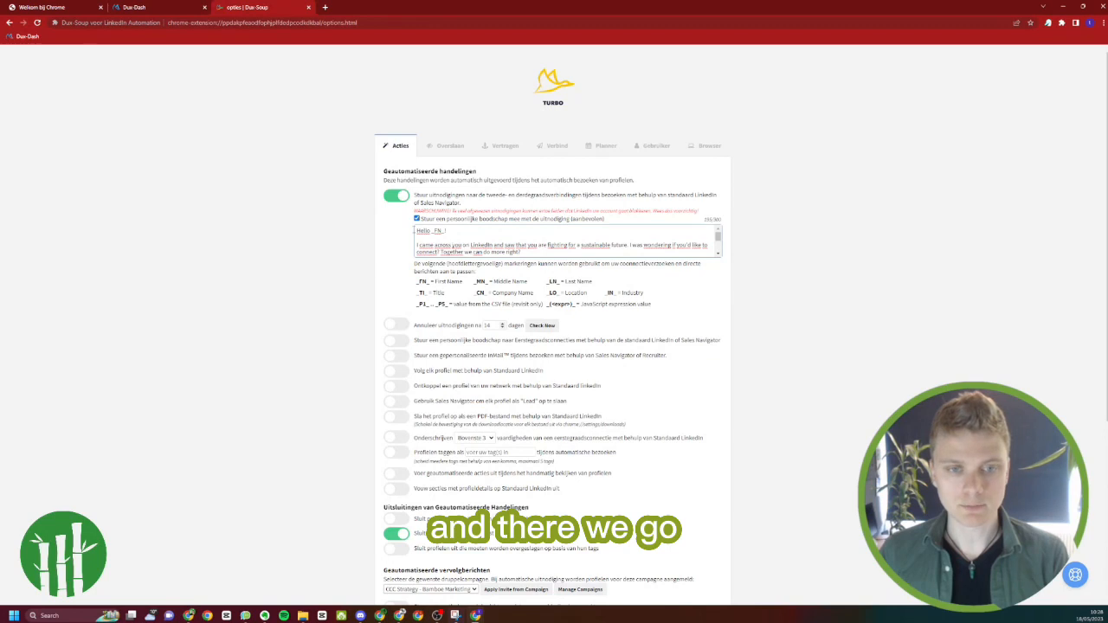
# Enable automatic cancelling of pending invitations and set it to 120 days
pyautogui.scroll(-1, 388, 229)
pyautogui.click(394, 282)
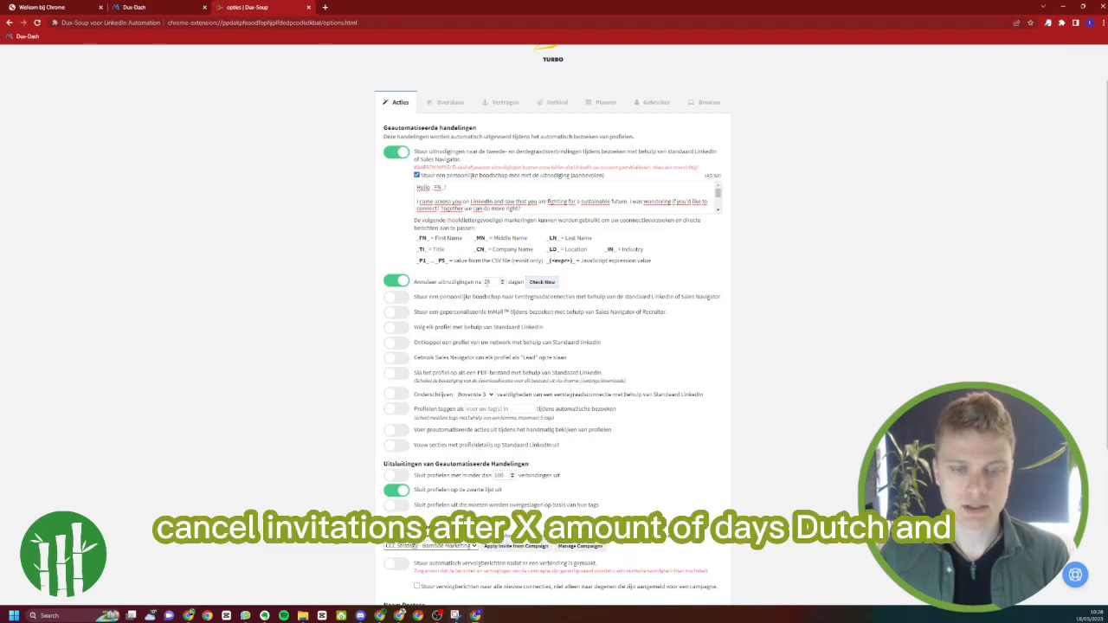
pyautogui.doubleClick(487, 283)
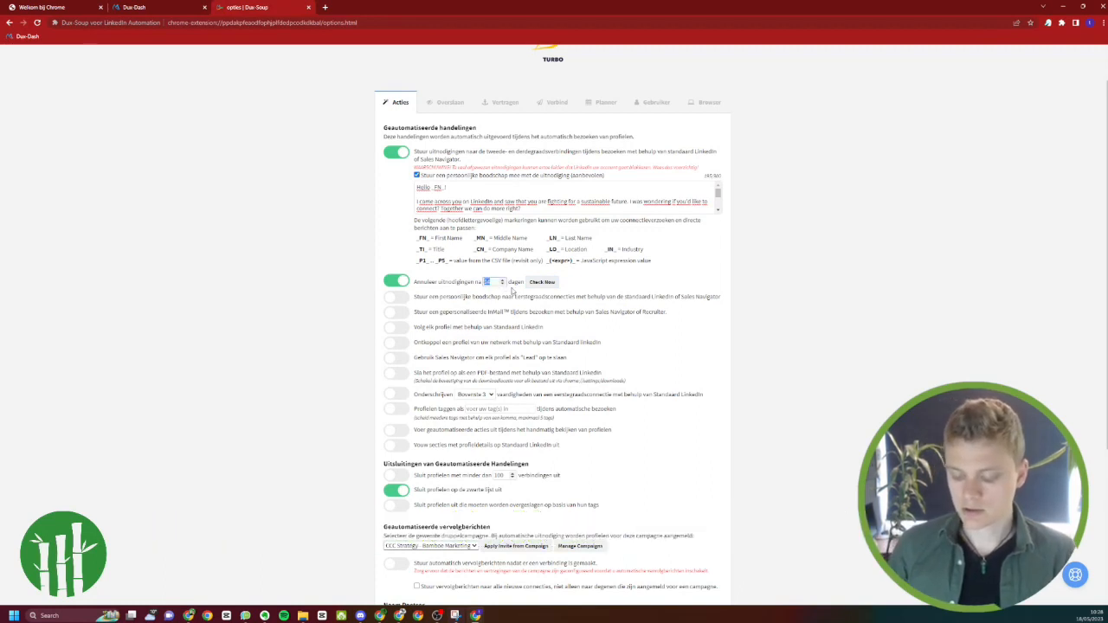
pyautogui.write('120')
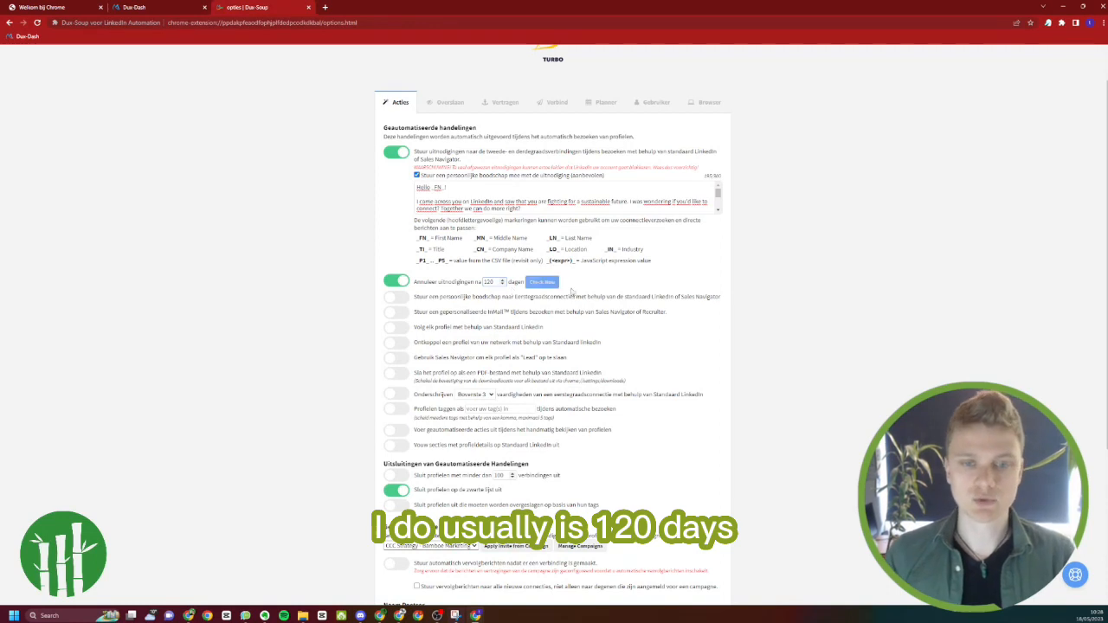
pyautogui.click(594, 289)
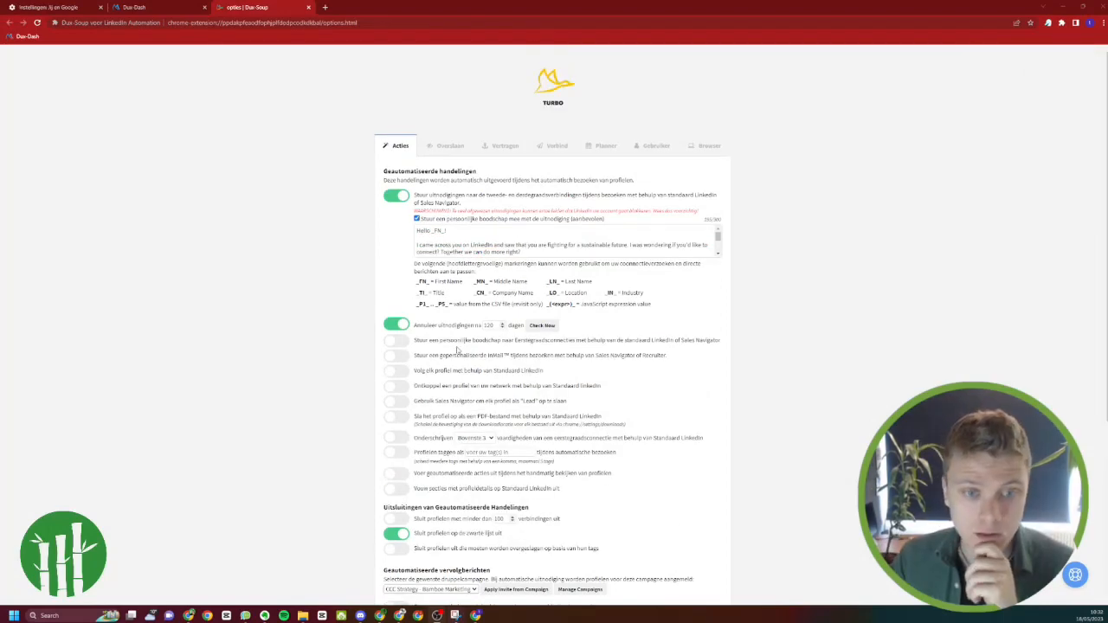
# Enable automatic endorsement of first-degree connections' skills, keeping the top 3 (Bovenste 3) option
pyautogui.scroll(-1, 425, 270)
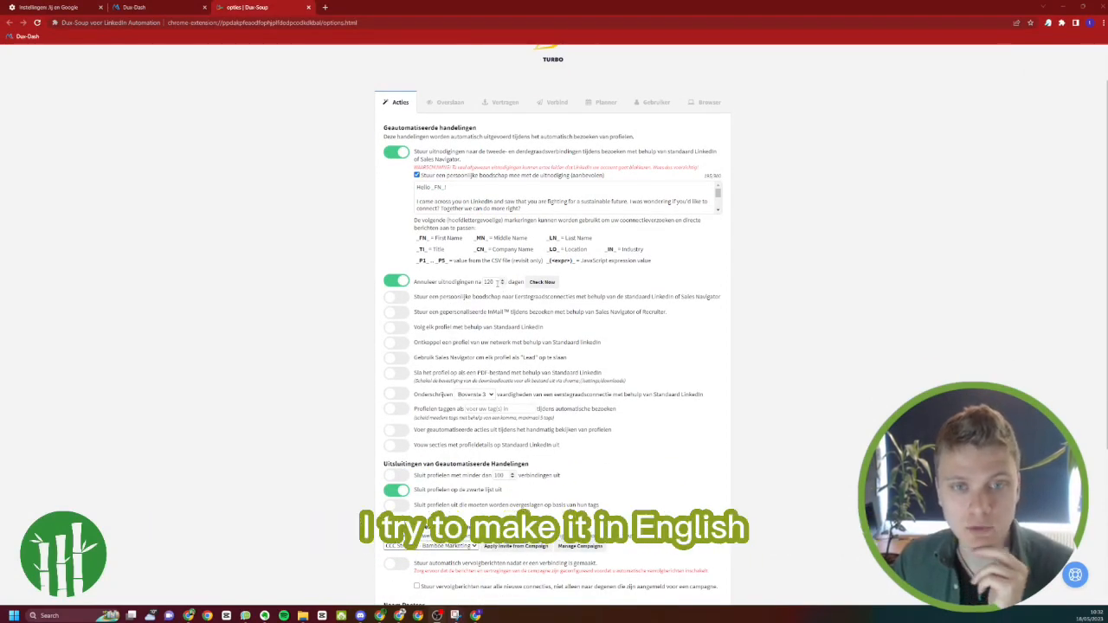
pyautogui.scroll(-1, 493, 334)
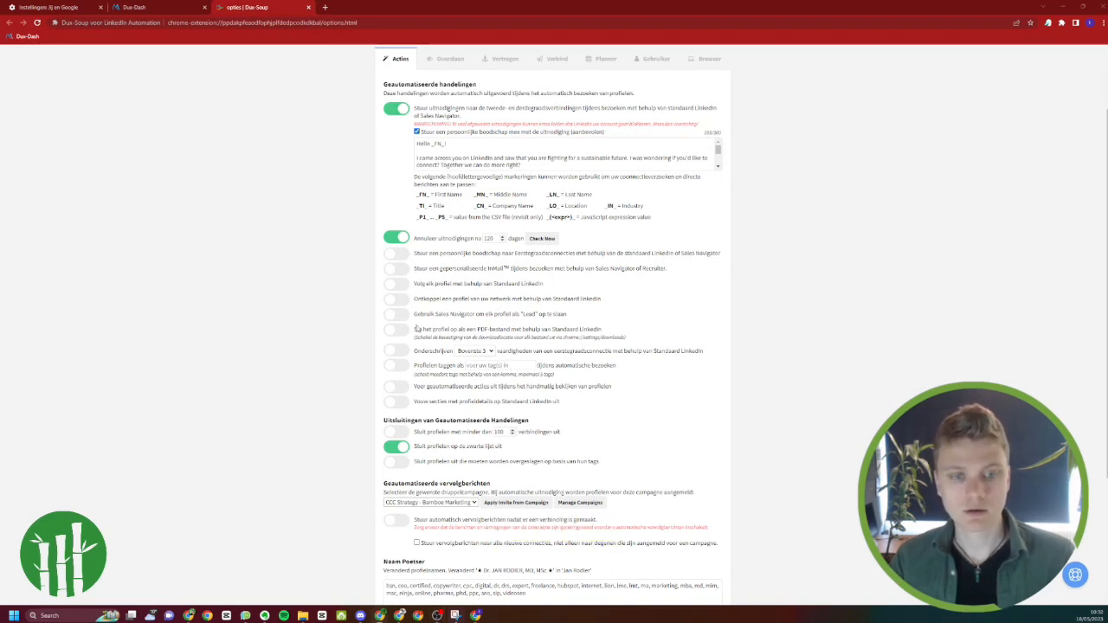
pyautogui.click(399, 352)
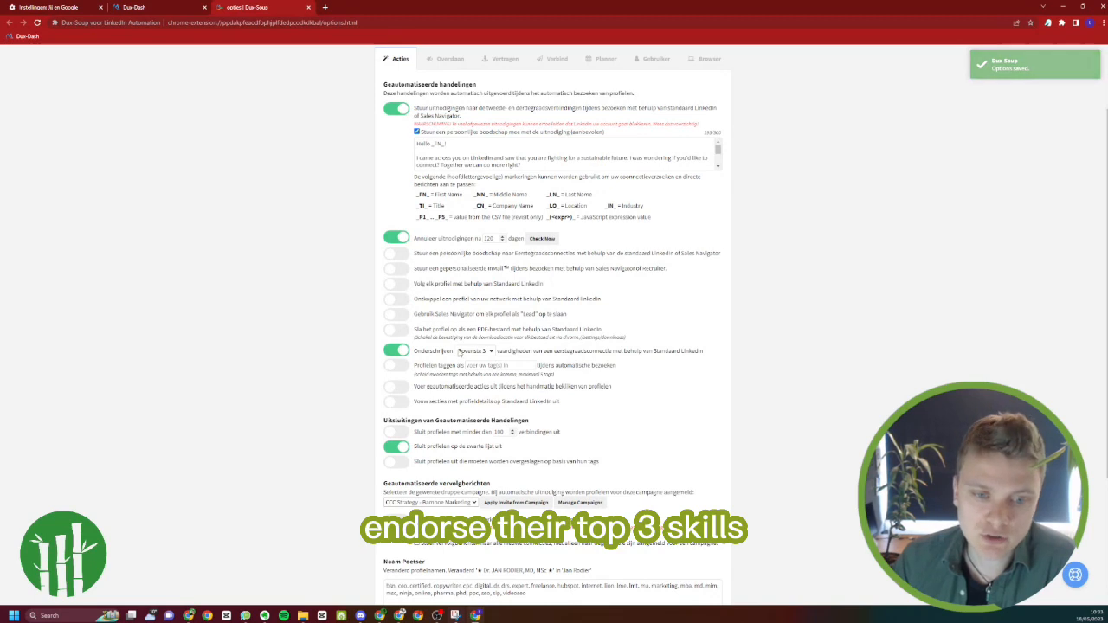
pyautogui.click(472, 352)
pyautogui.click(470, 358)
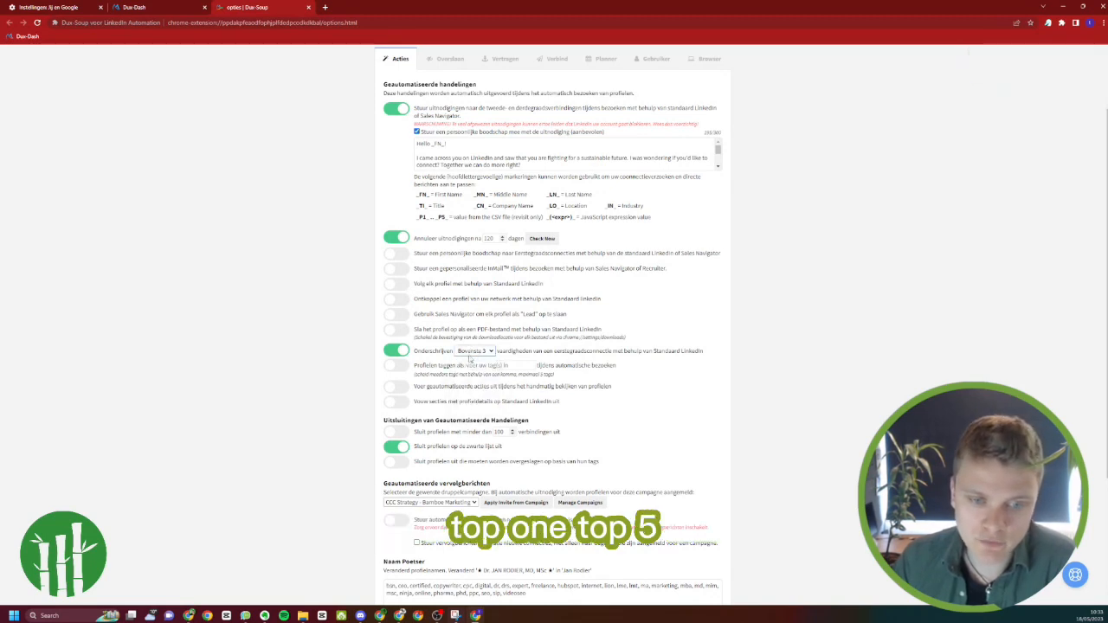
# Enable tagging of profiles during automatic visits with the tag "Sustainable Warriors"
pyautogui.click(400, 366)
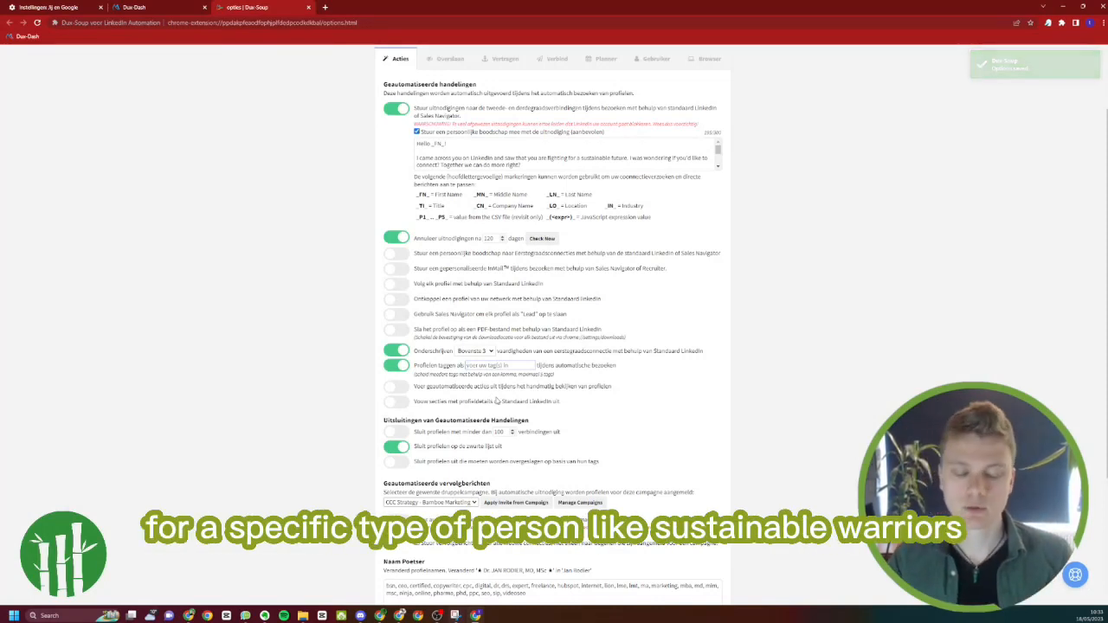
pyautogui.write('S')
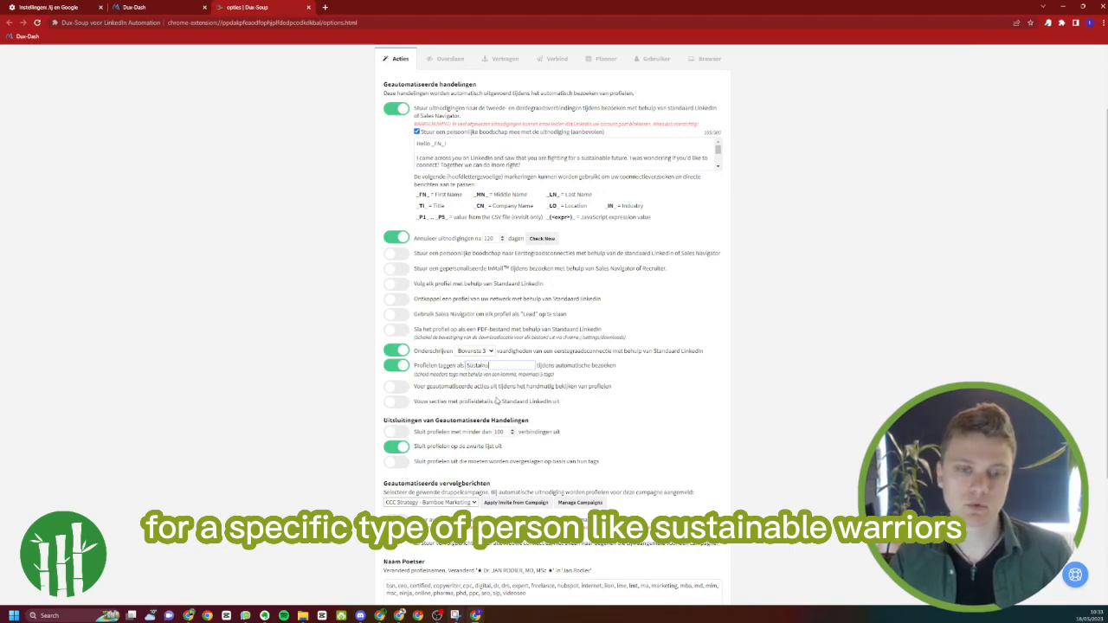
pyautogui.write('ustainable Warri')
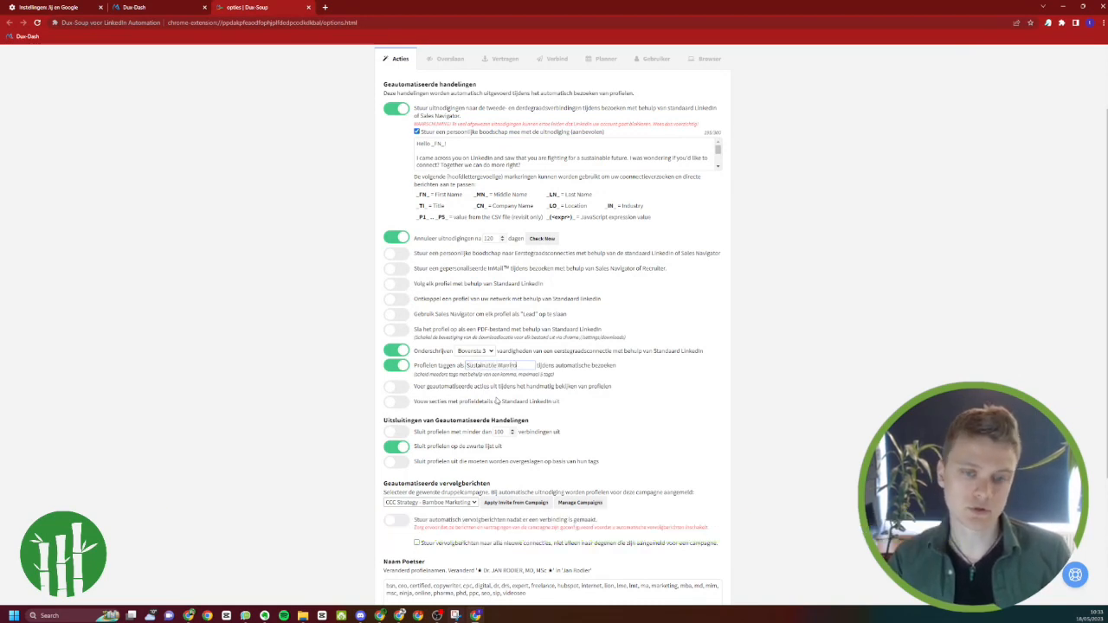
pyautogui.write('ors')
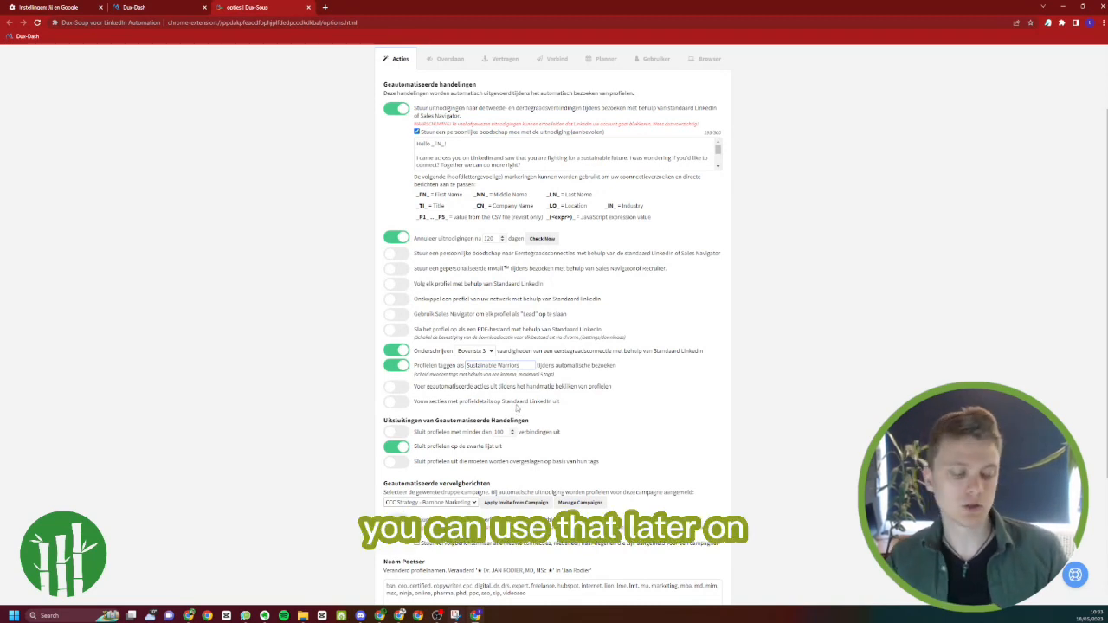
pyautogui.scroll(-1, 509, 416)
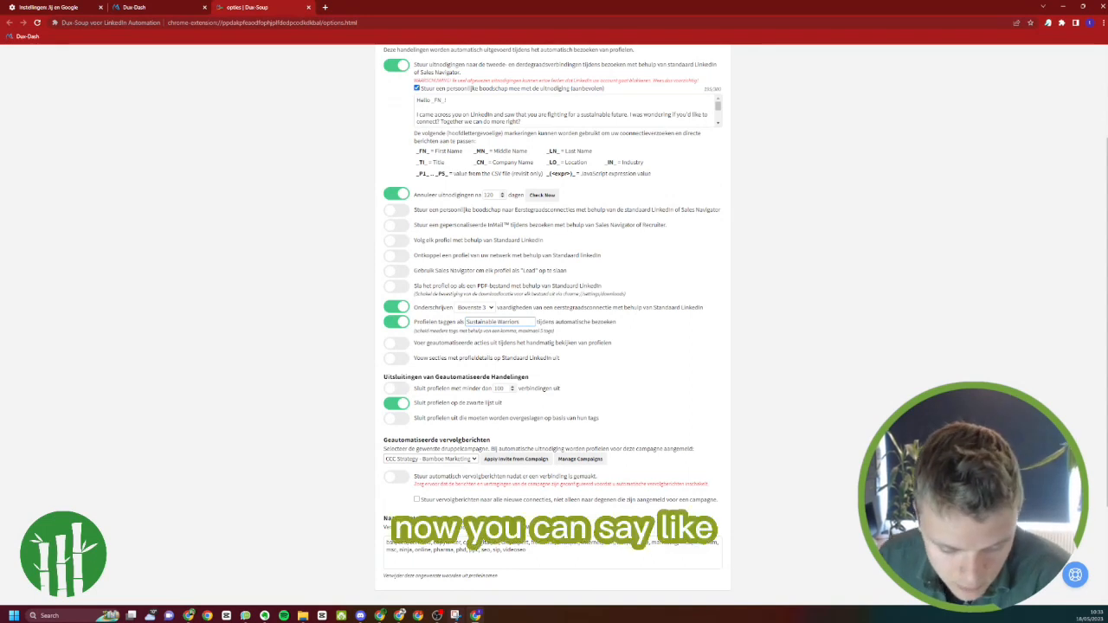
# Exclude profiles with fewer than 100 connections and enable automatic follow-up messages once a connection has been made
pyautogui.click(400, 389)
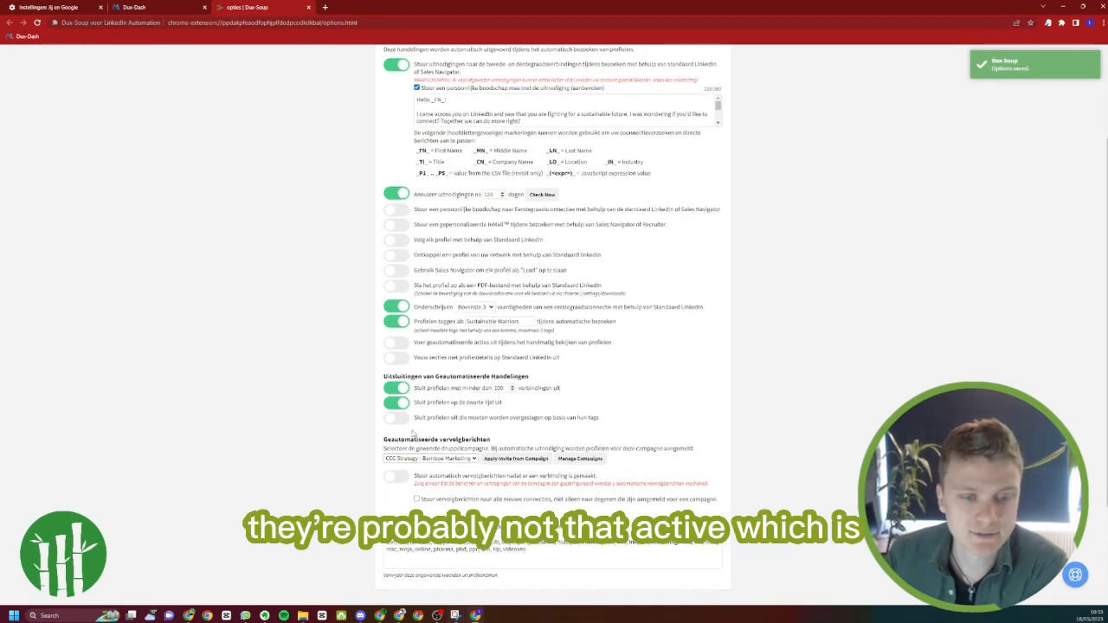
pyautogui.scroll(-1, 413, 436)
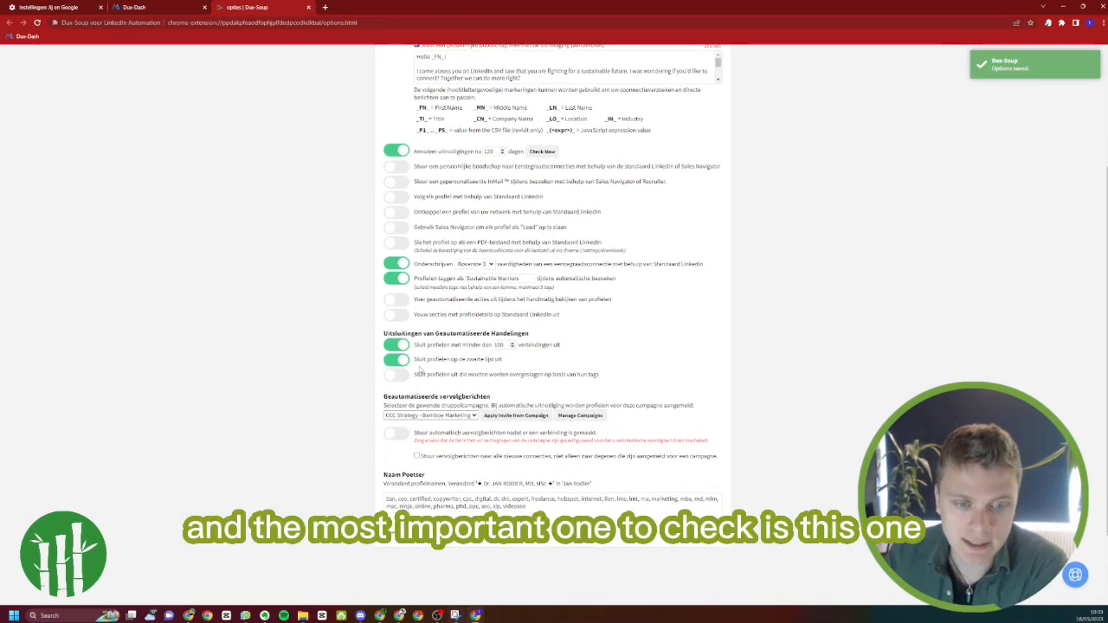
pyautogui.click(398, 433)
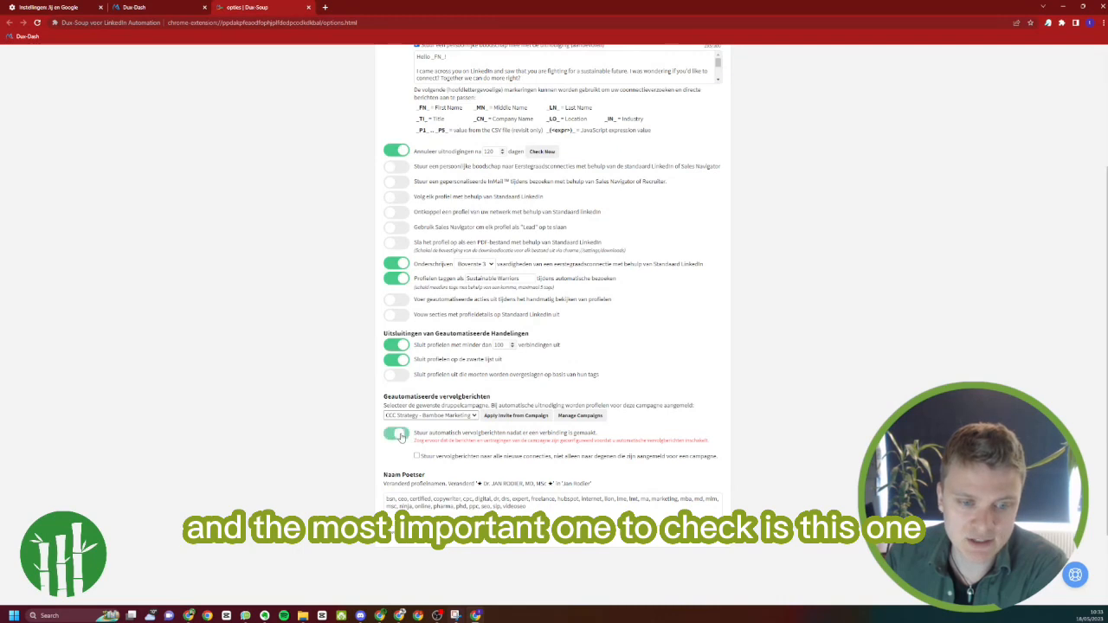
pyautogui.click(409, 418)
pyautogui.click(410, 424)
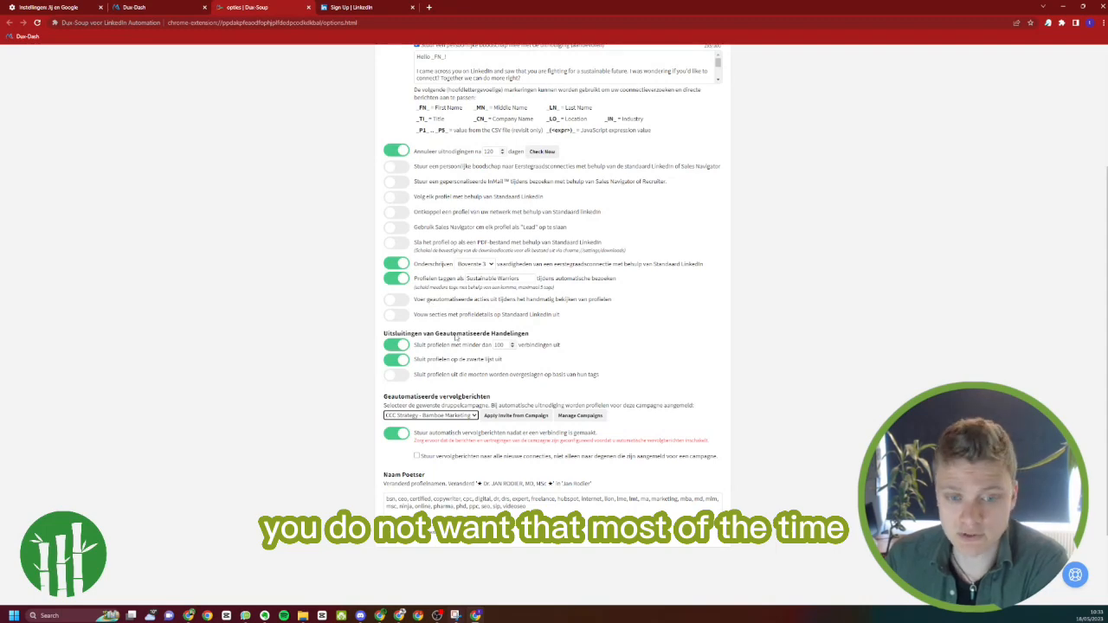
pyautogui.scroll(1, 456, 337)
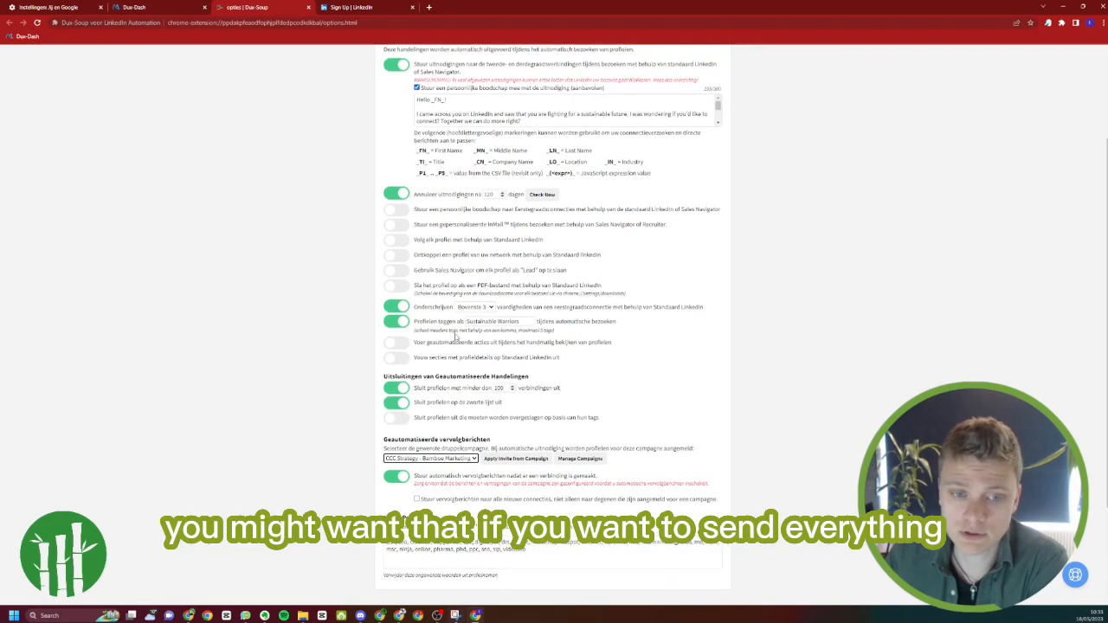
pyautogui.scroll(2, 456, 337)
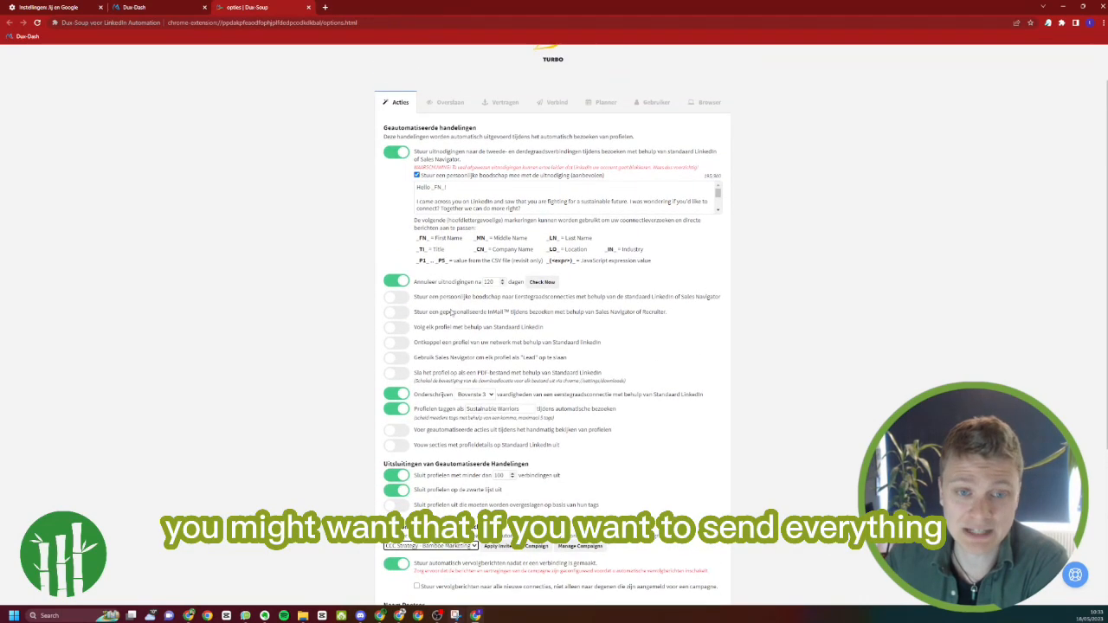
pyautogui.scroll(-2, 434, 246)
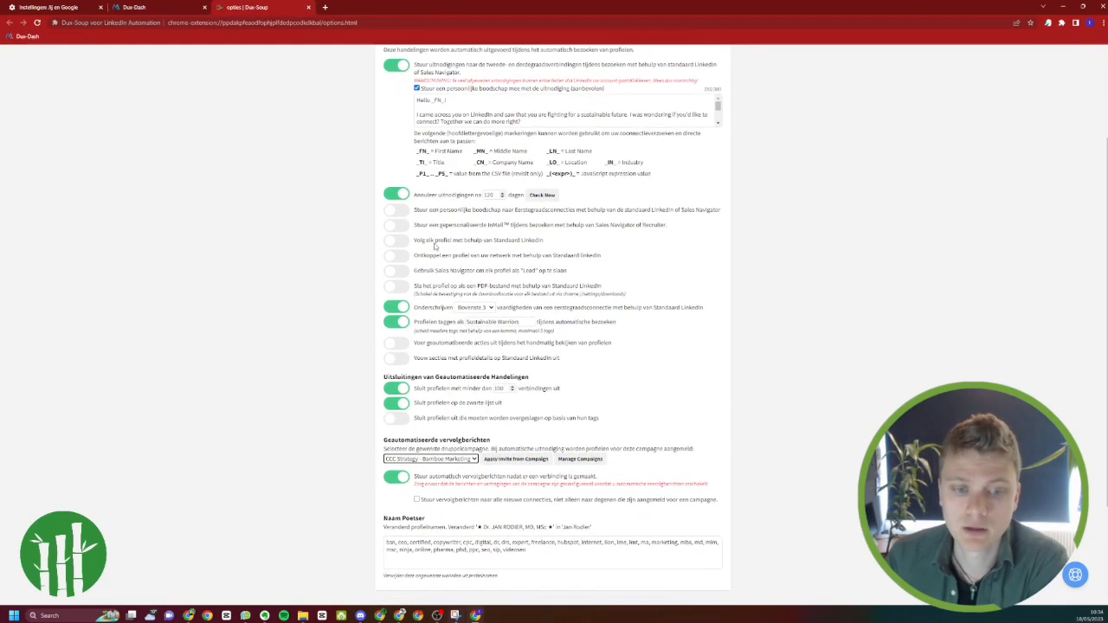
pyautogui.scroll(1, 434, 247)
pyautogui.scroll(-2, 458, 428)
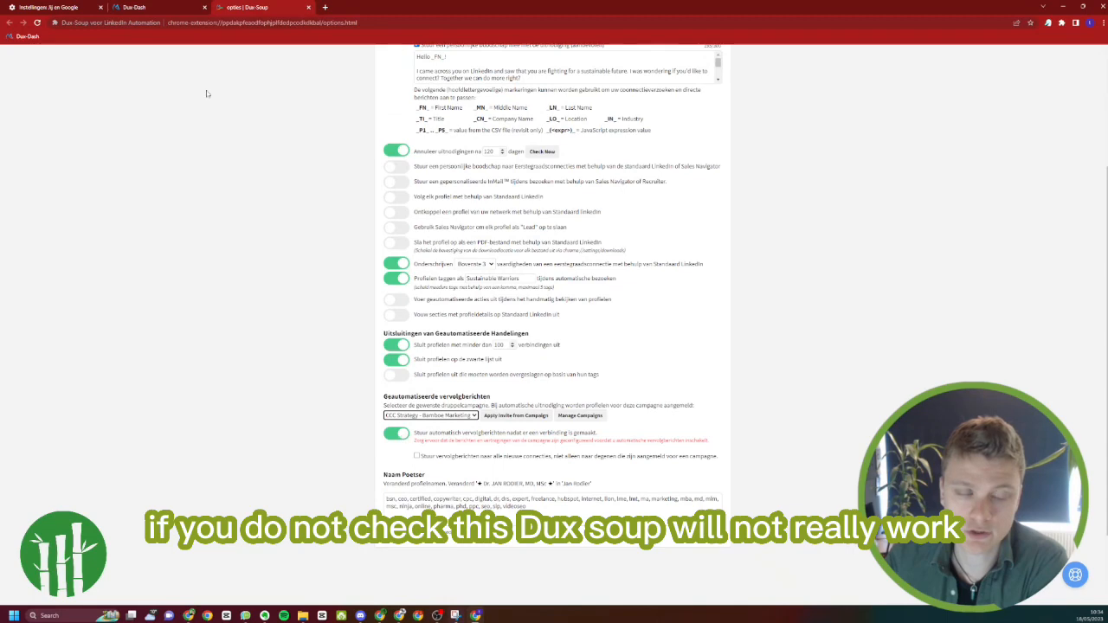
# In the profile-skipping options, stop skipping profiles outside the network and enable skipping profiles already linked to the CRM
pyautogui.scroll(4, 289, 213)
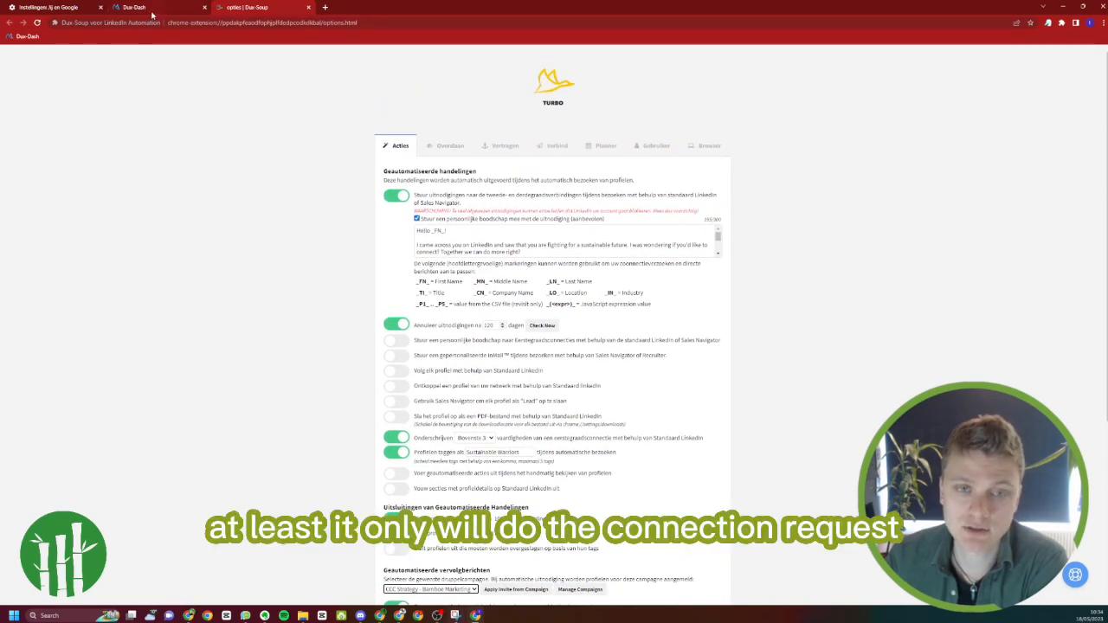
pyautogui.click(439, 147)
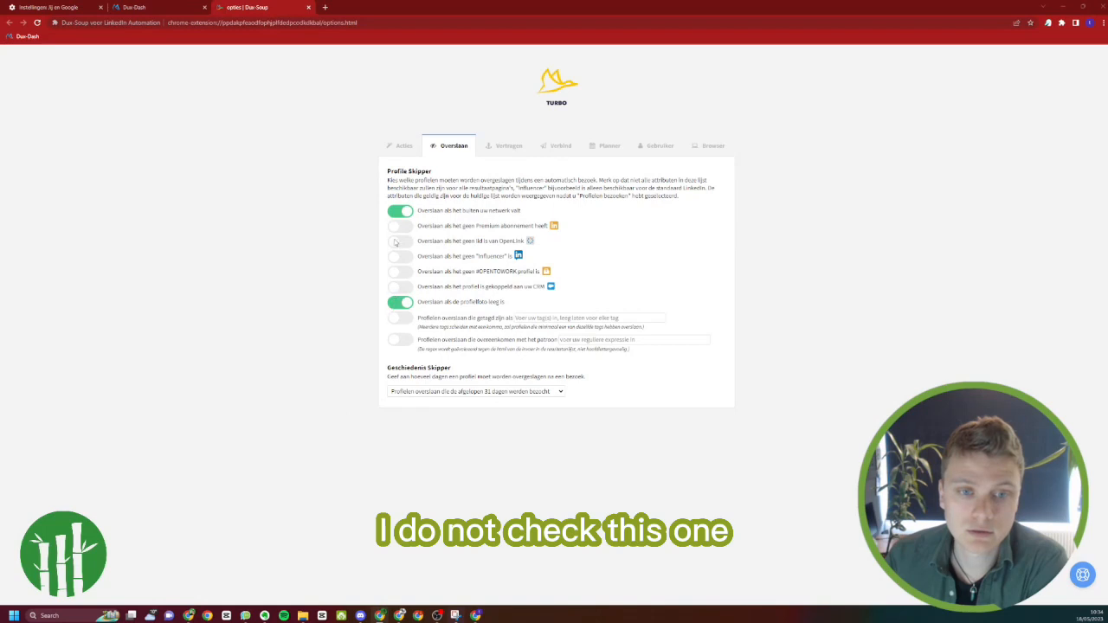
pyautogui.click(400, 211)
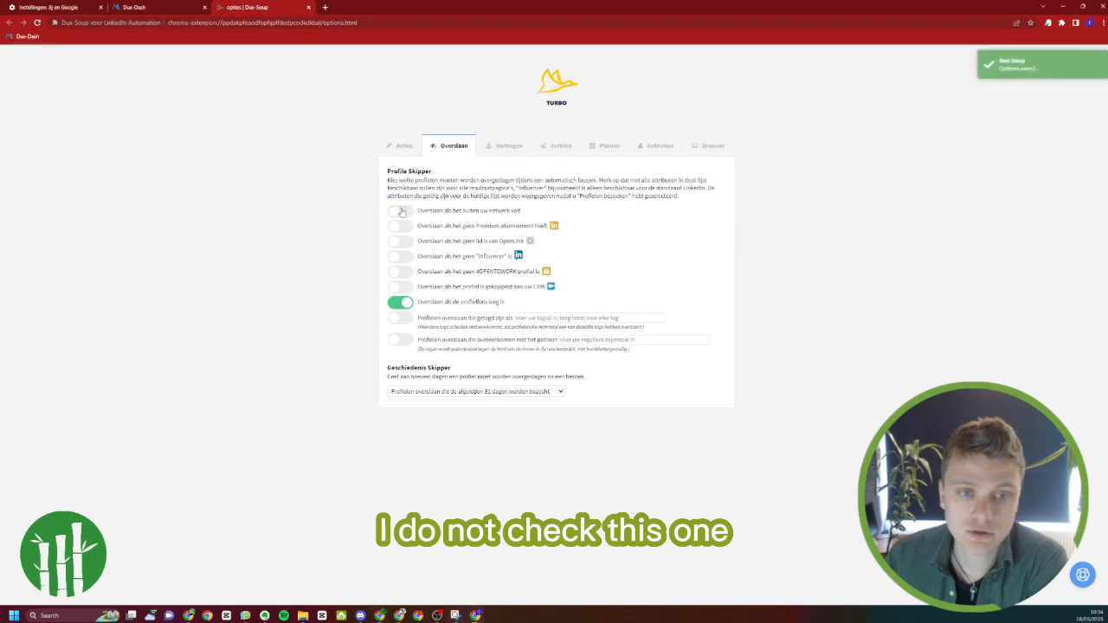
pyautogui.click(403, 287)
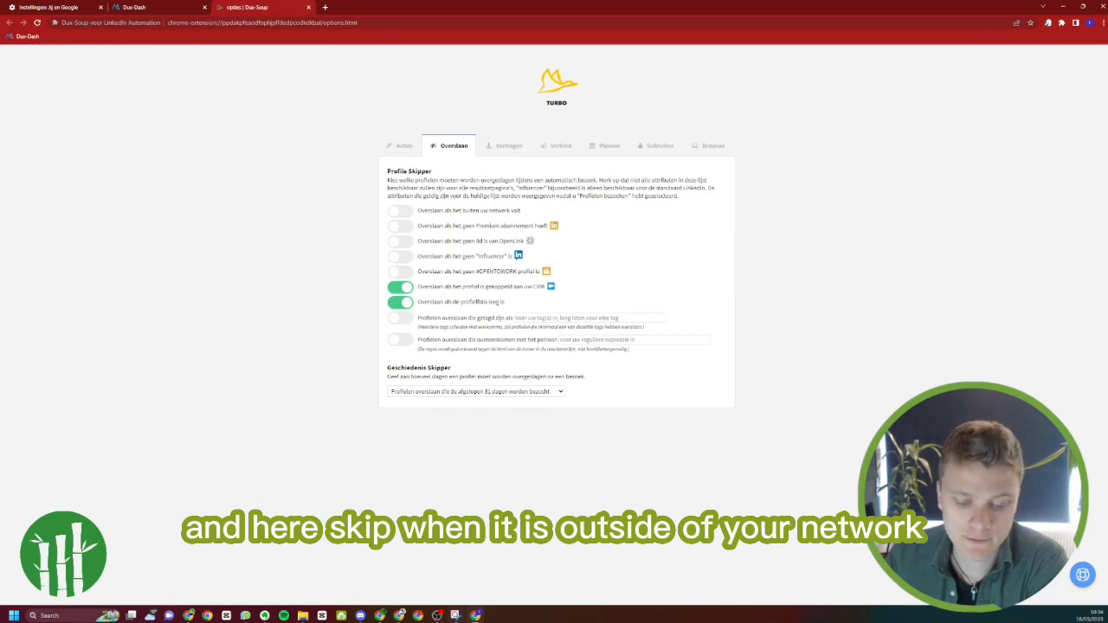
# Compare the profile-skipping options with those in the other browser window
pyautogui.moveTo(511, 618); pyautogui.dragTo(421, 54)
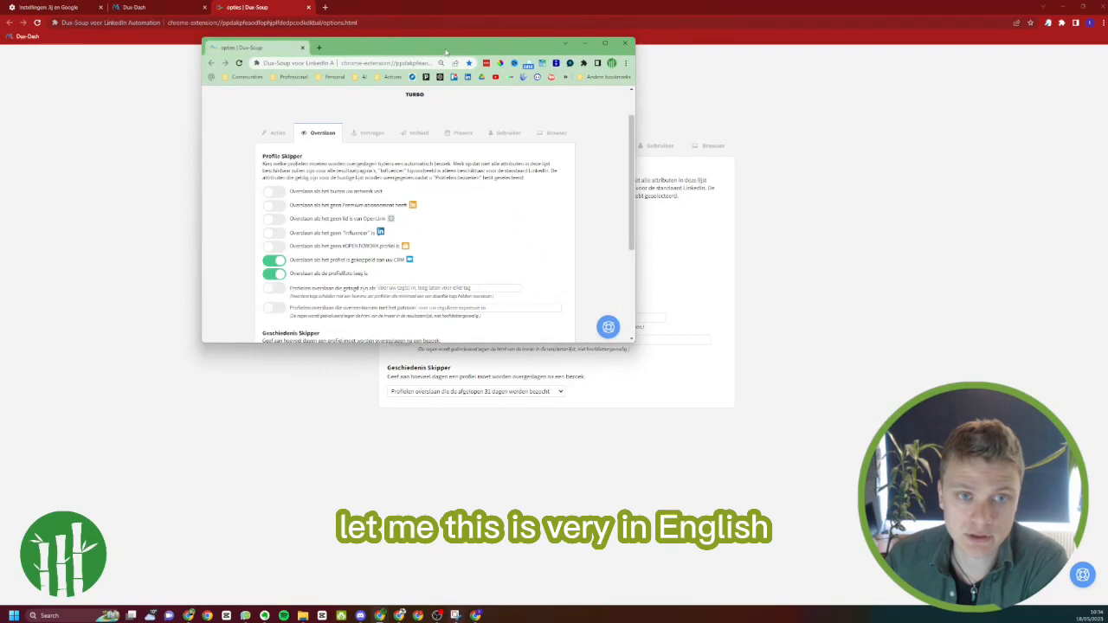
pyautogui.doubleClick(444, 52)
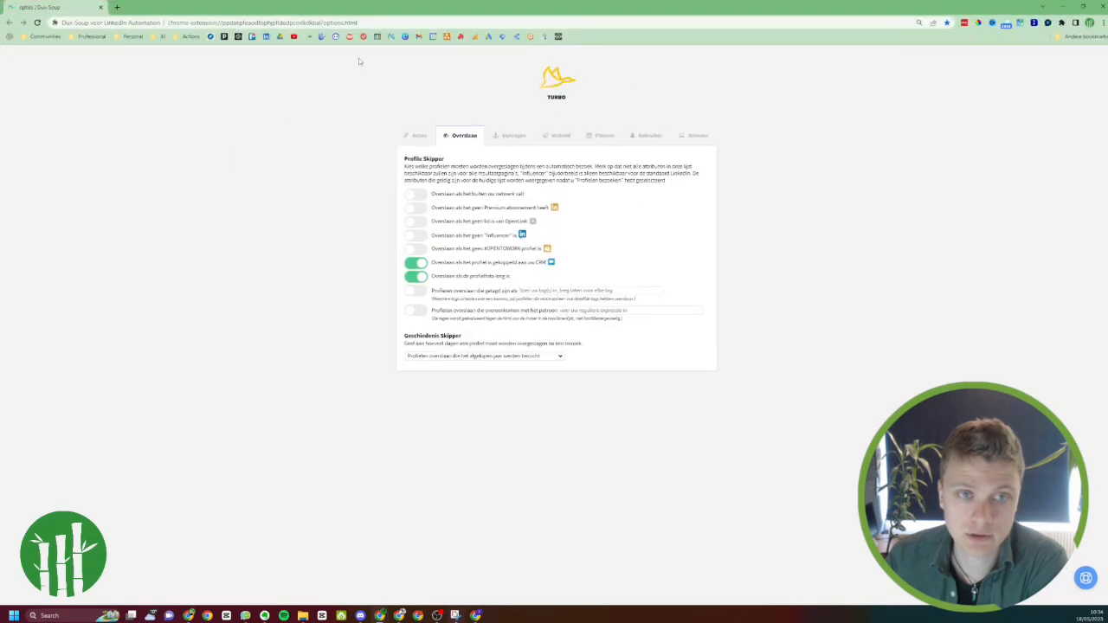
pyautogui.moveTo(66, 12); pyautogui.dragTo(346, 616)
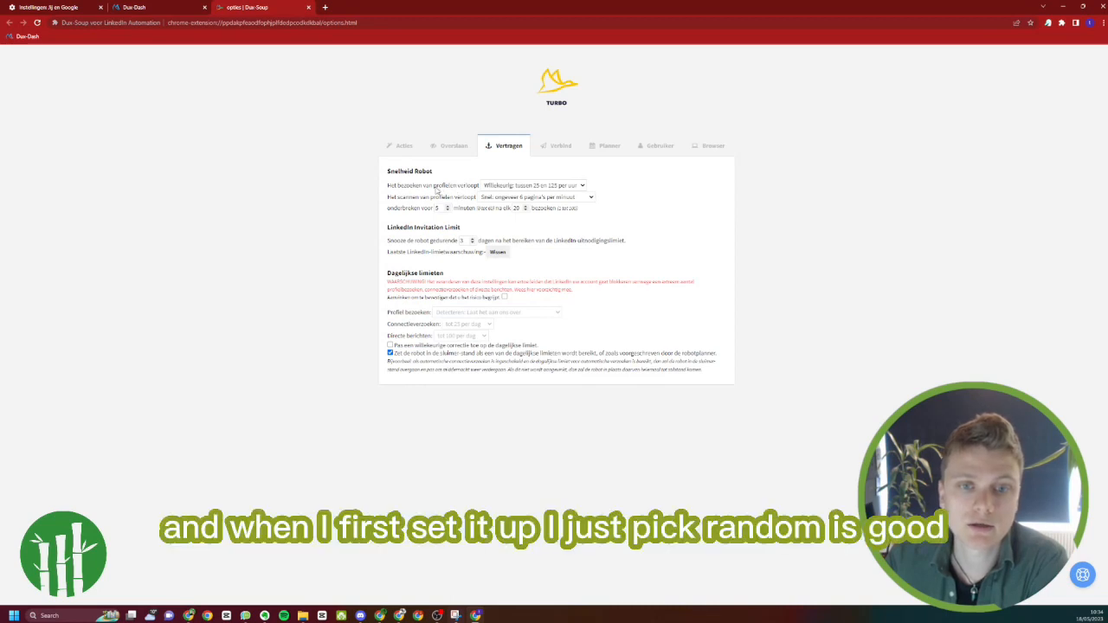
# In the delay options, set the profile scanning speed to slow, about 1 page per minute (Langzaam: ongeveer 1 pagina per minuut)
pyautogui.click(502, 186)
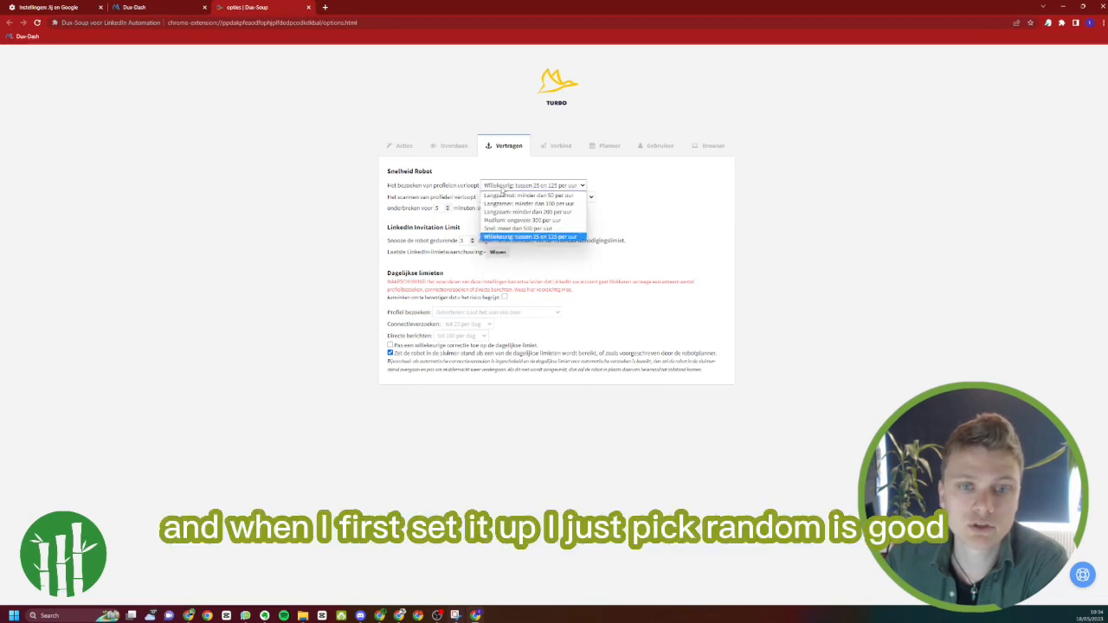
pyautogui.click(502, 188)
pyautogui.click(503, 198)
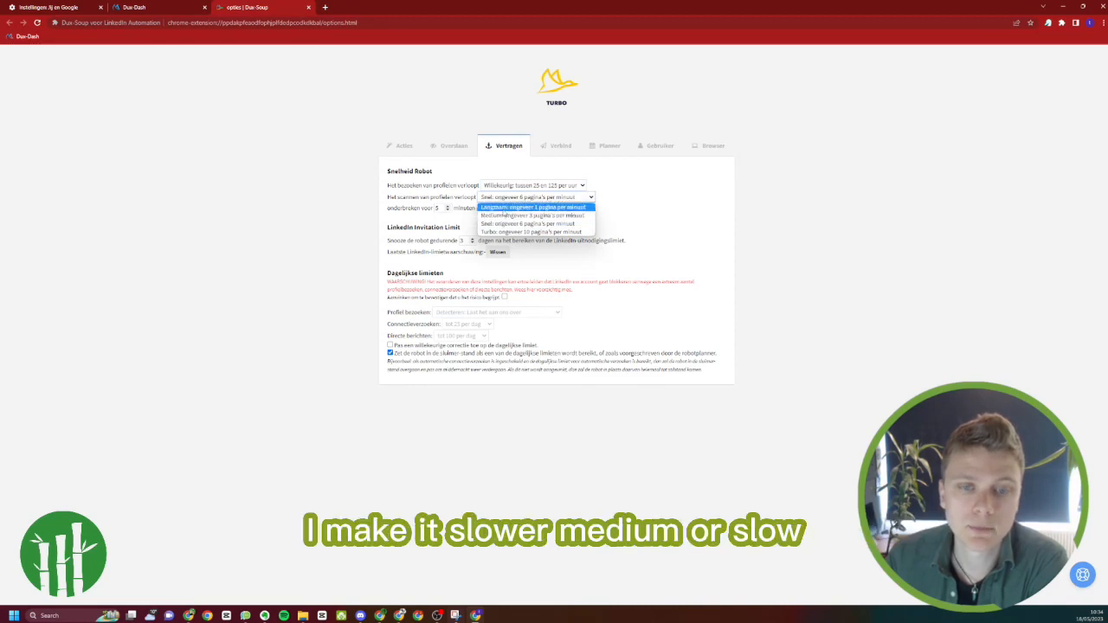
pyautogui.click(504, 208)
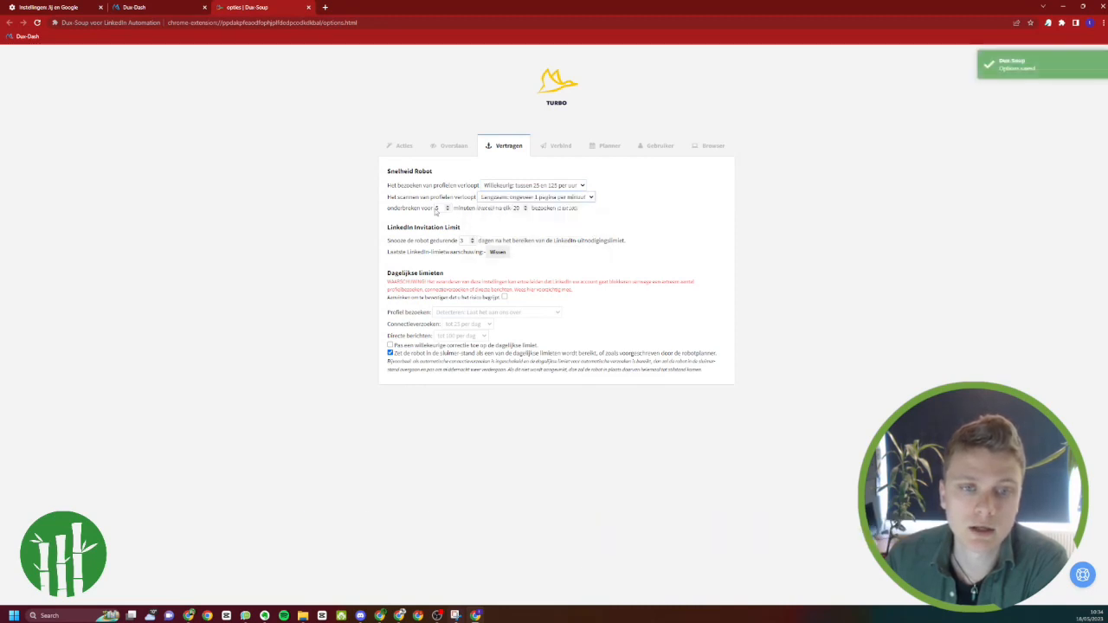
# Set the robot's pause to 7 minutes after every 15 visits and its snooze after the LinkedIn invitation limit to 2 days
pyautogui.click(447, 207)
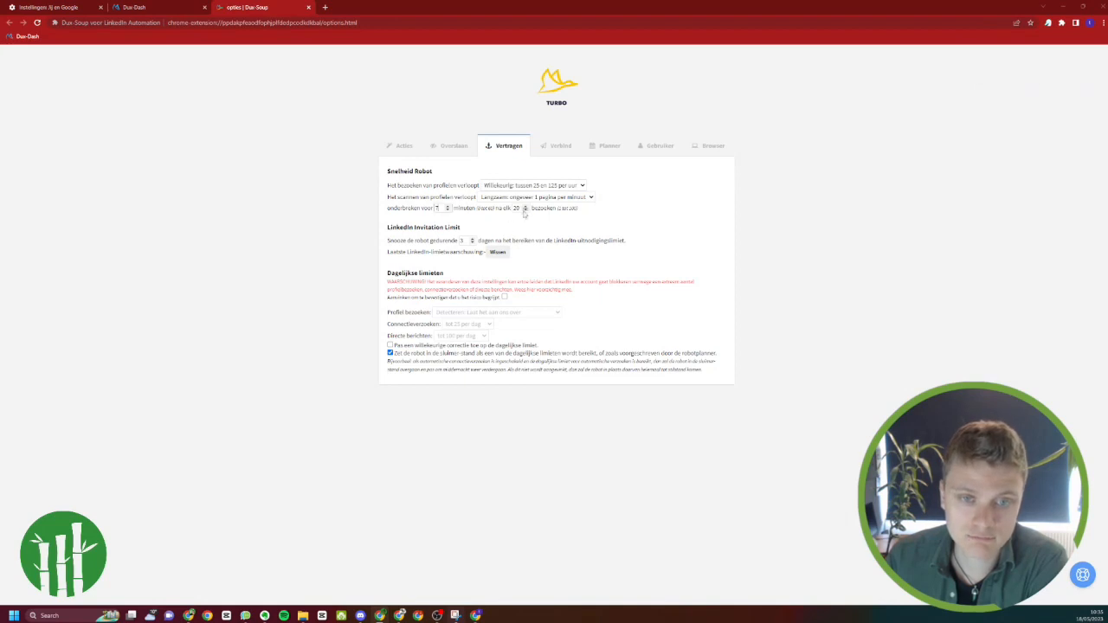
pyautogui.click(524, 211)
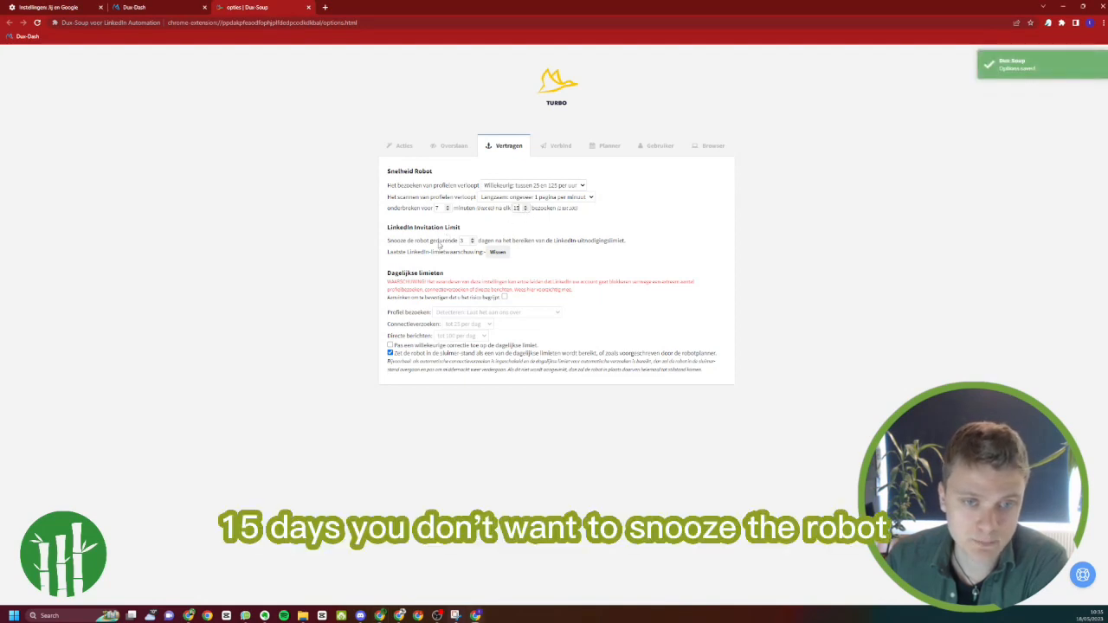
pyautogui.doubleClick(464, 241)
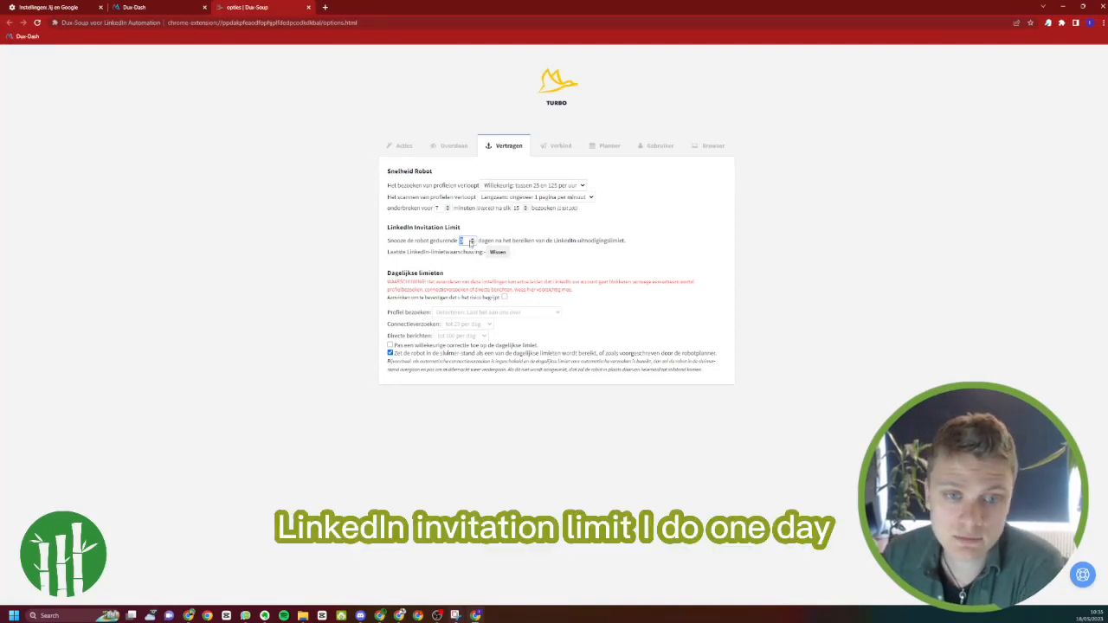
pyautogui.click(472, 243)
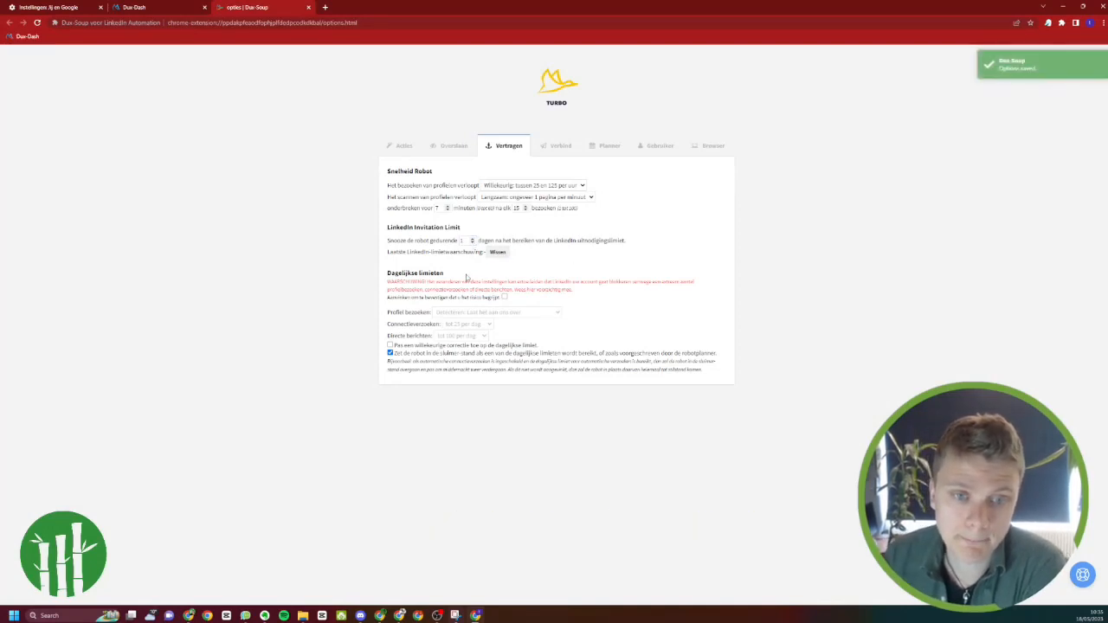
pyautogui.click(472, 239)
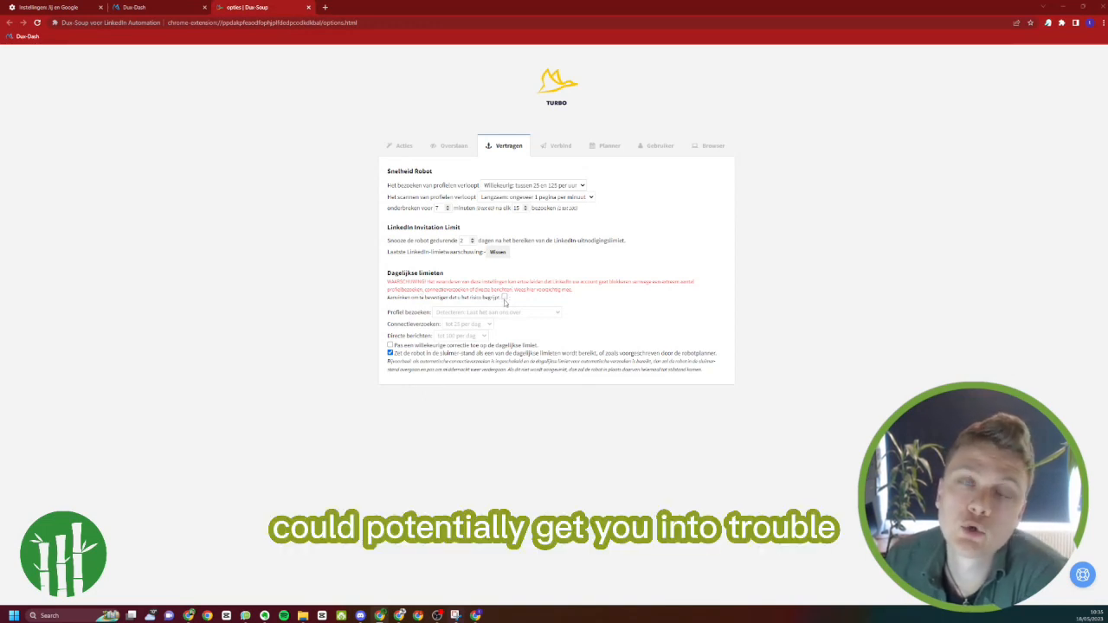
# Acknowledge the risk of changing the daily limits and allow up to 35 connection requests per day
pyautogui.click(505, 297)
pyautogui.click(476, 325)
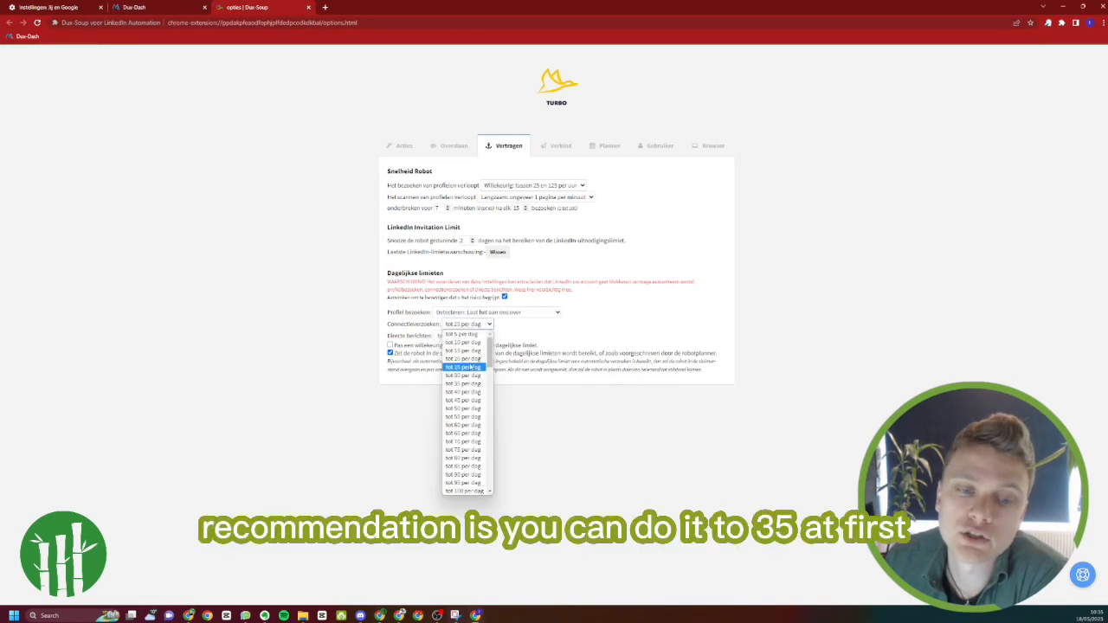
pyautogui.click(466, 383)
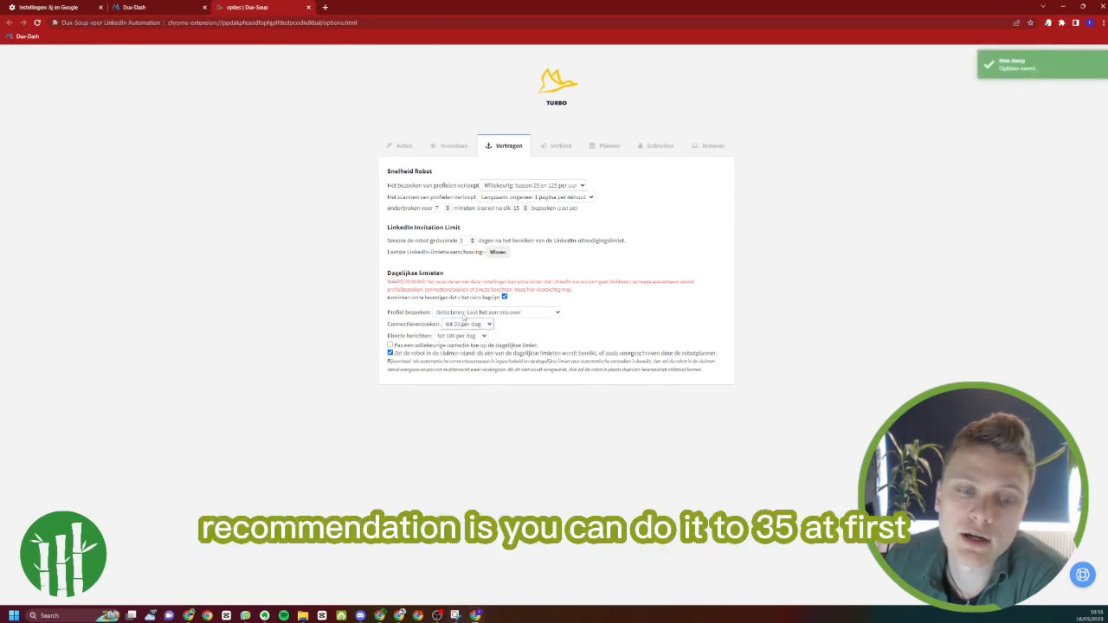
# Review the choices for daily connection requests and apply a random correction to the daily limits
pyautogui.click(467, 326)
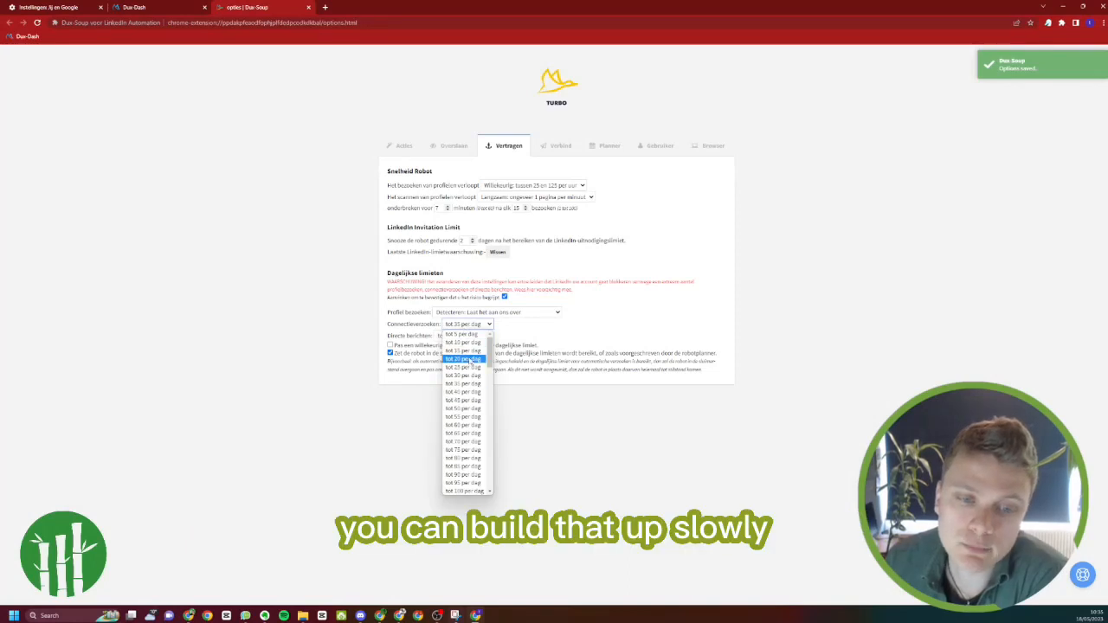
pyautogui.click(475, 326)
pyautogui.click(476, 327)
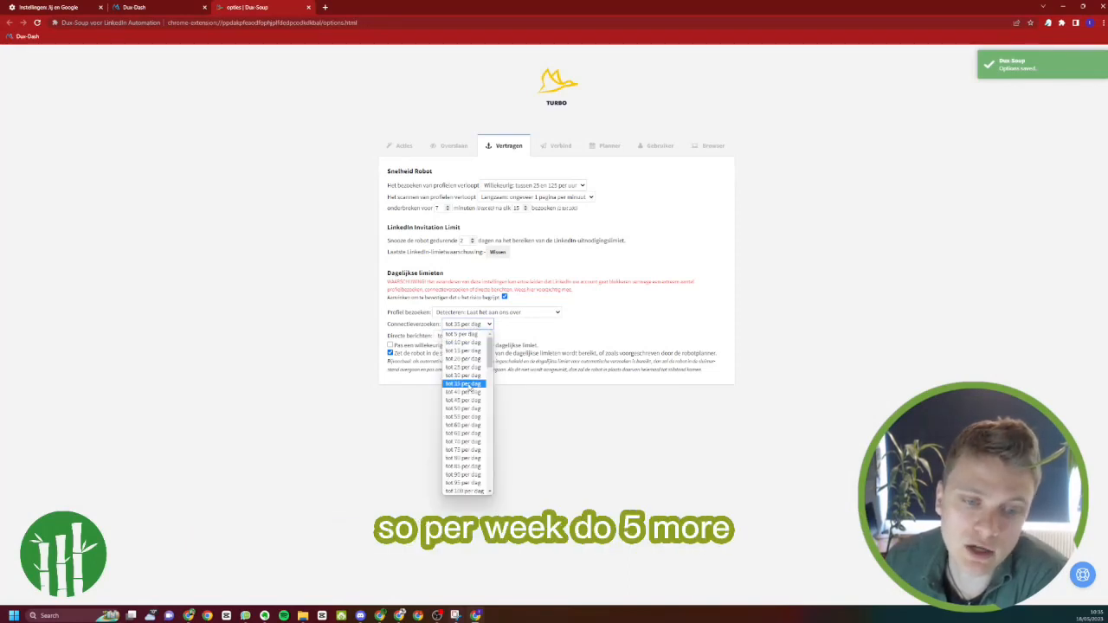
pyautogui.click(469, 325)
pyautogui.click(468, 326)
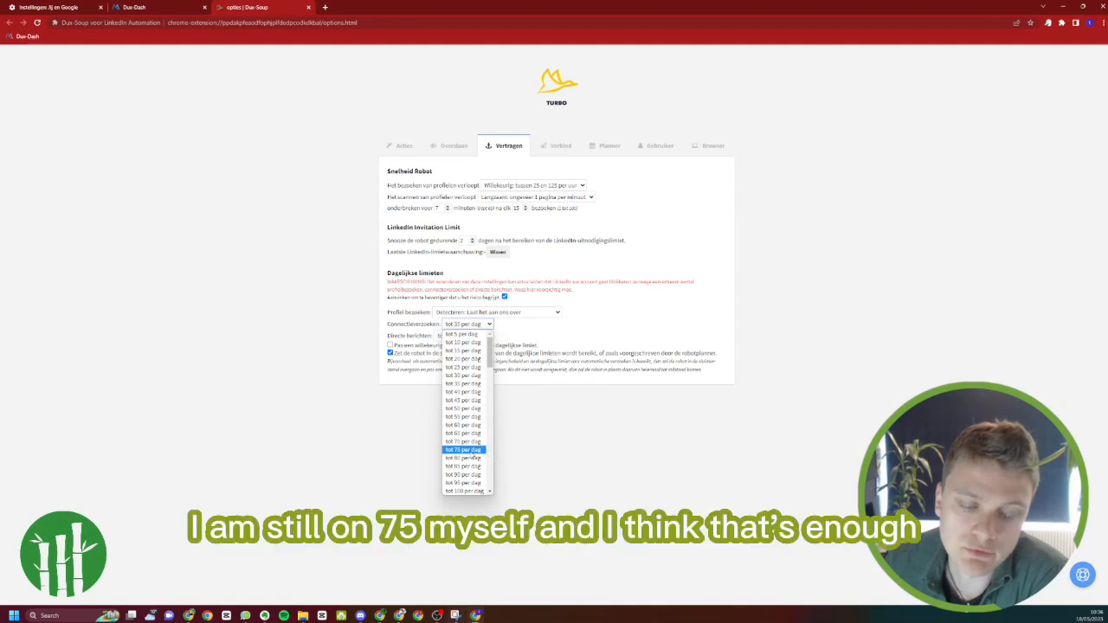
pyautogui.click(563, 320)
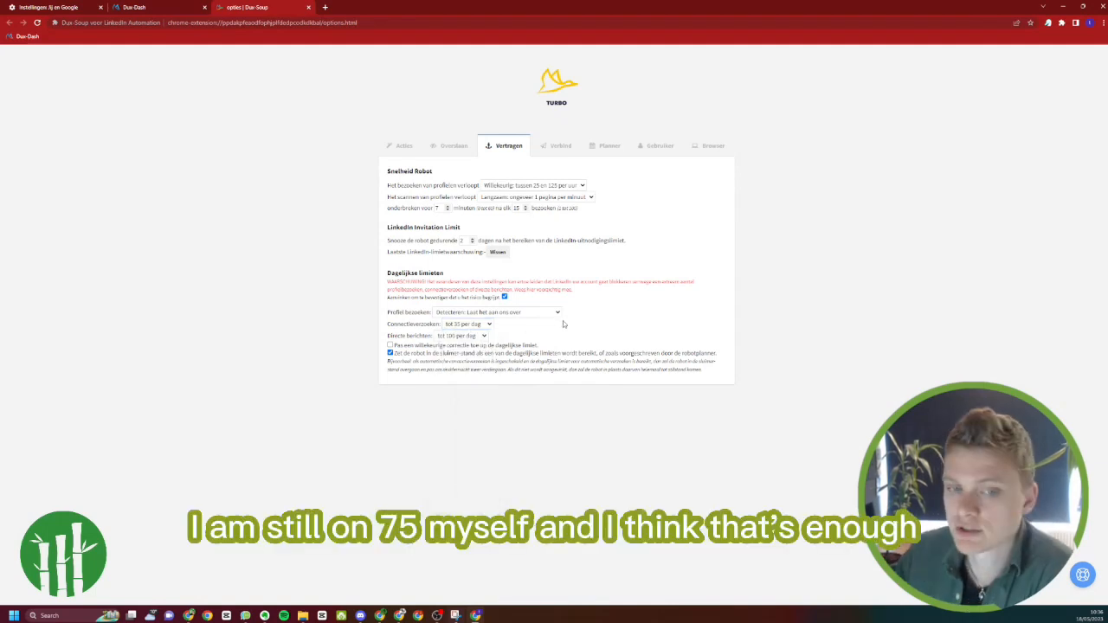
pyautogui.click(409, 346)
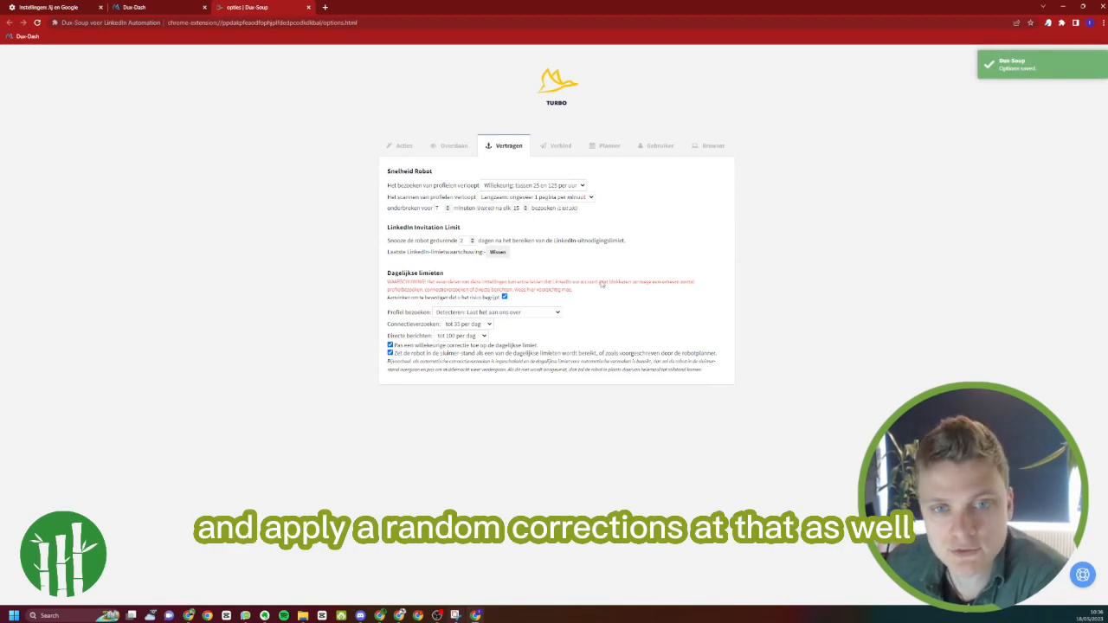
# Look through the extension's connection, planner, user and browser options
pyautogui.click(554, 146)
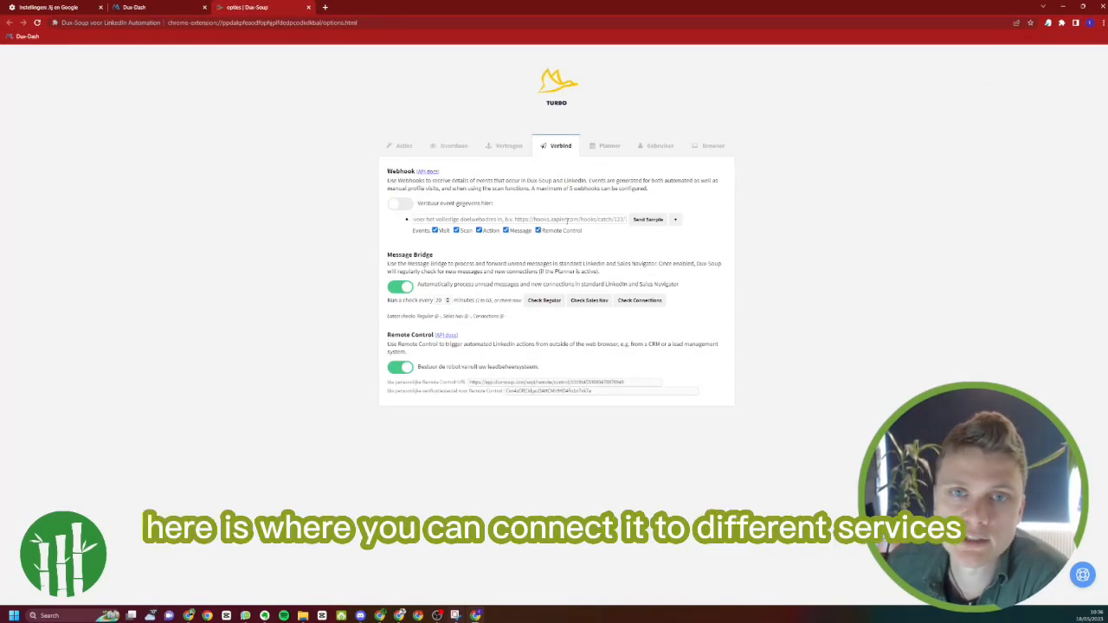
pyautogui.click(609, 147)
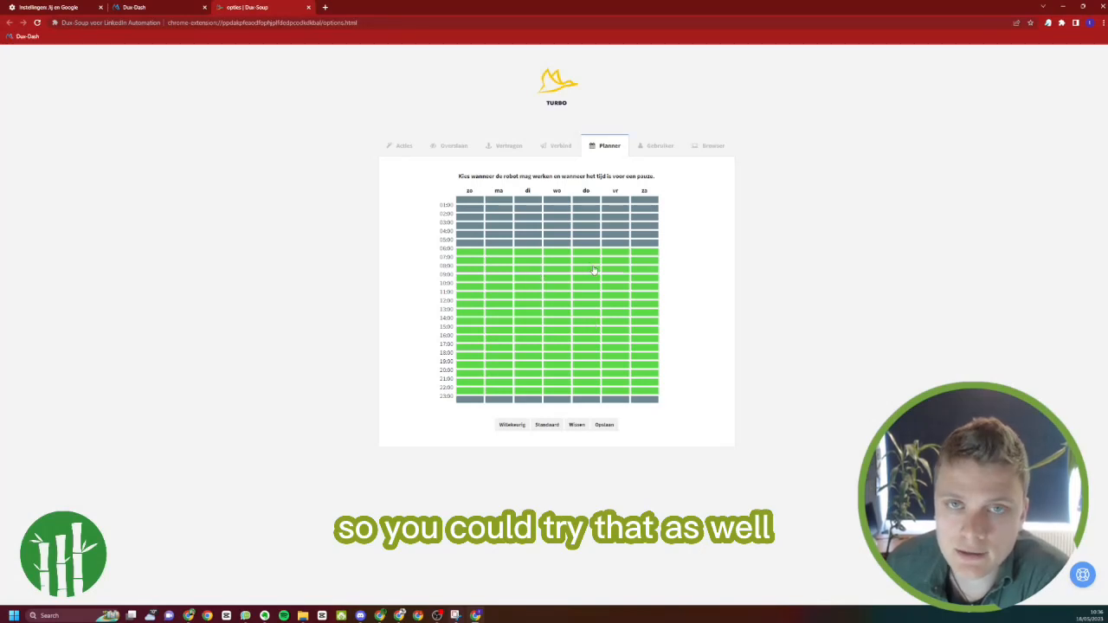
pyautogui.click(644, 147)
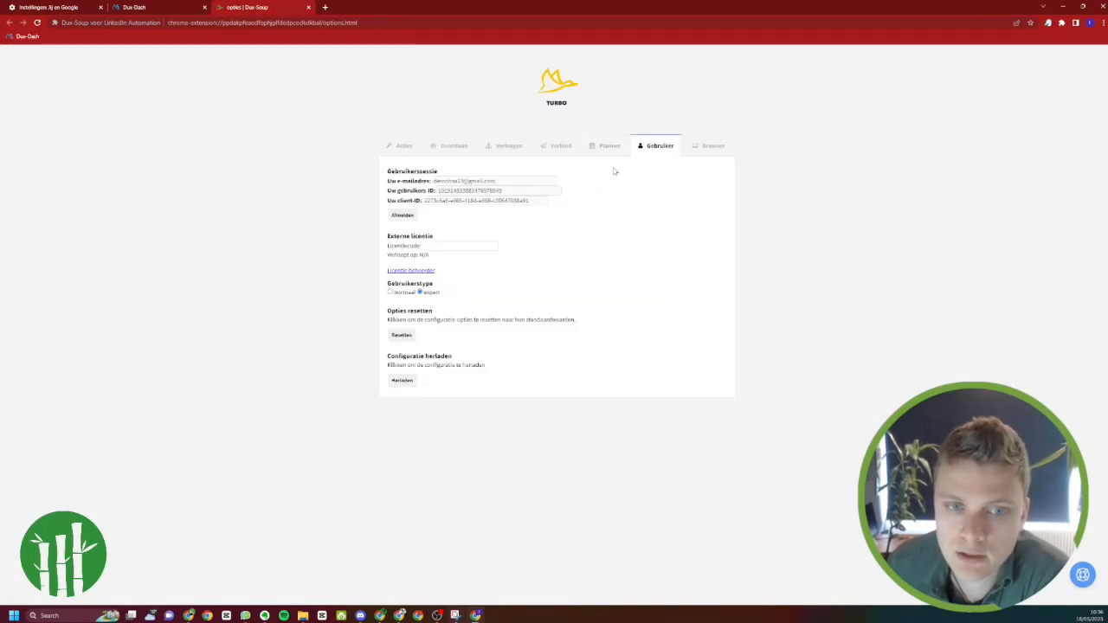
pyautogui.click(685, 154)
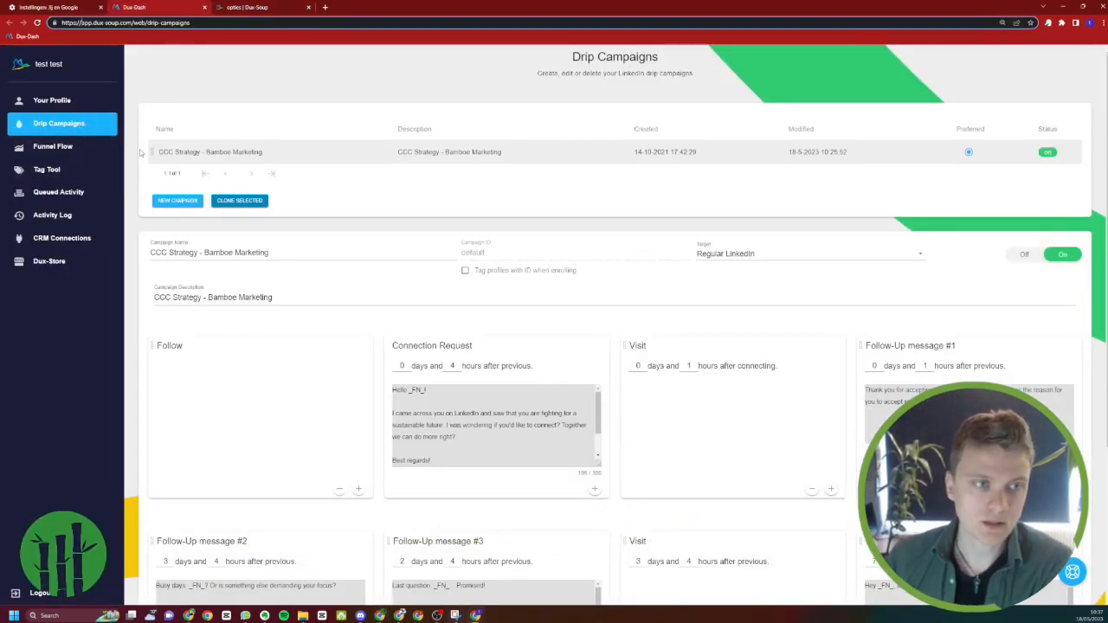
# In Dux-Dash, look over the CRM connections page and return to the drip campaigns
pyautogui.click(83, 147)
pyautogui.click(91, 238)
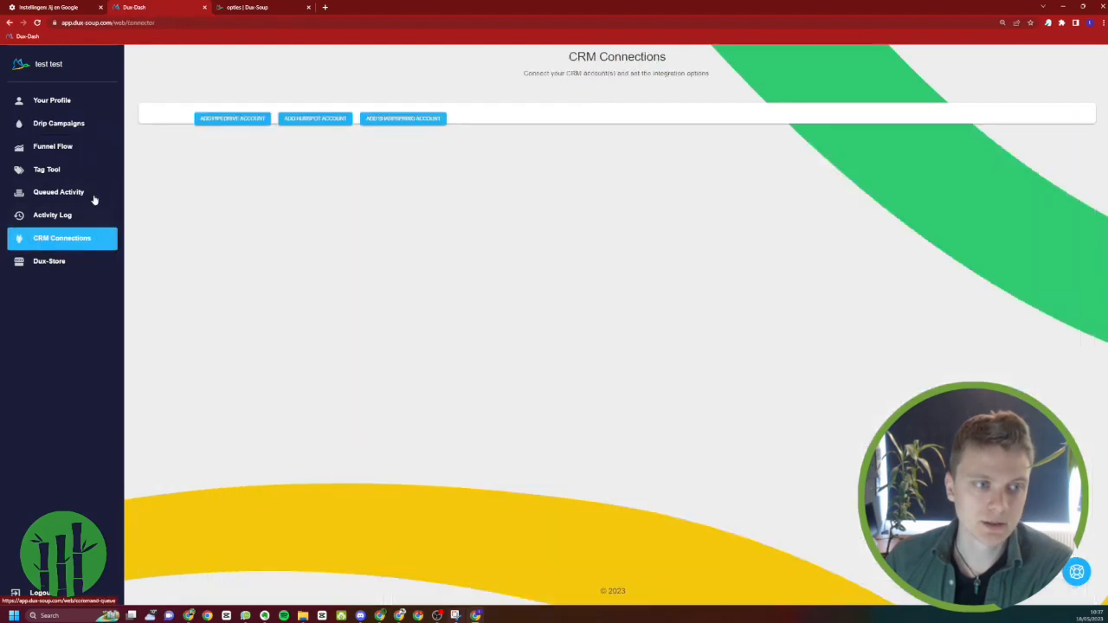
pyautogui.click(89, 127)
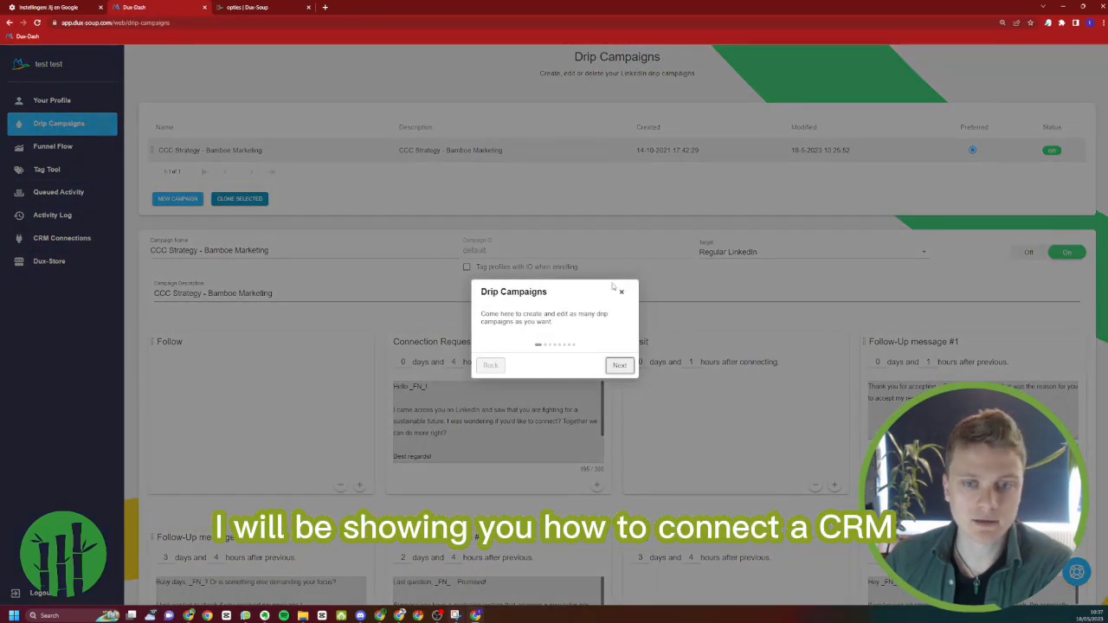
pyautogui.click(621, 292)
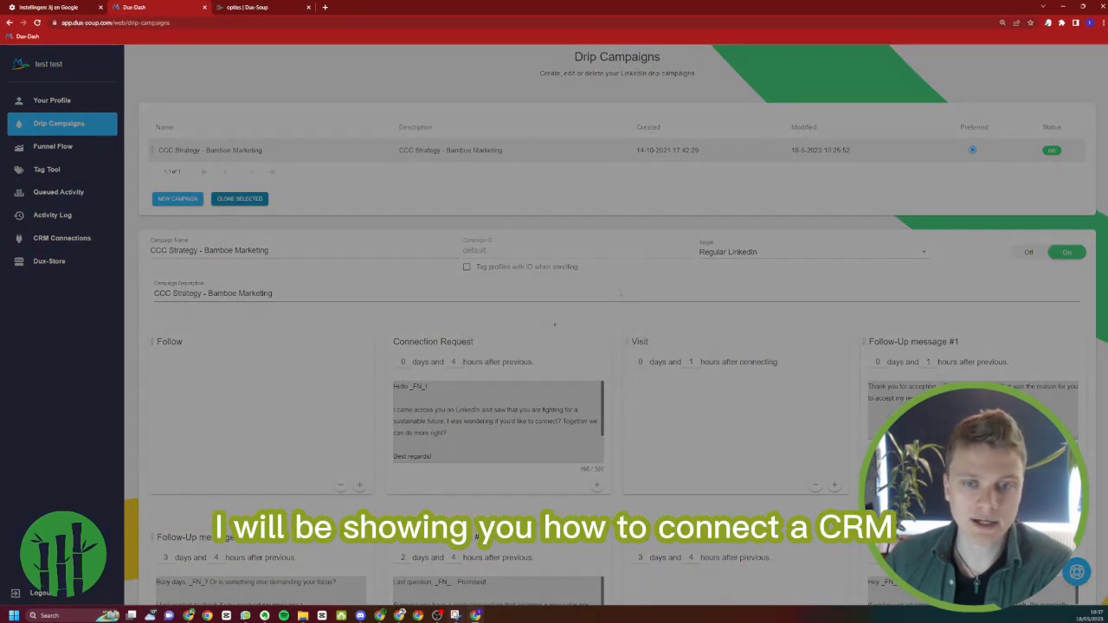